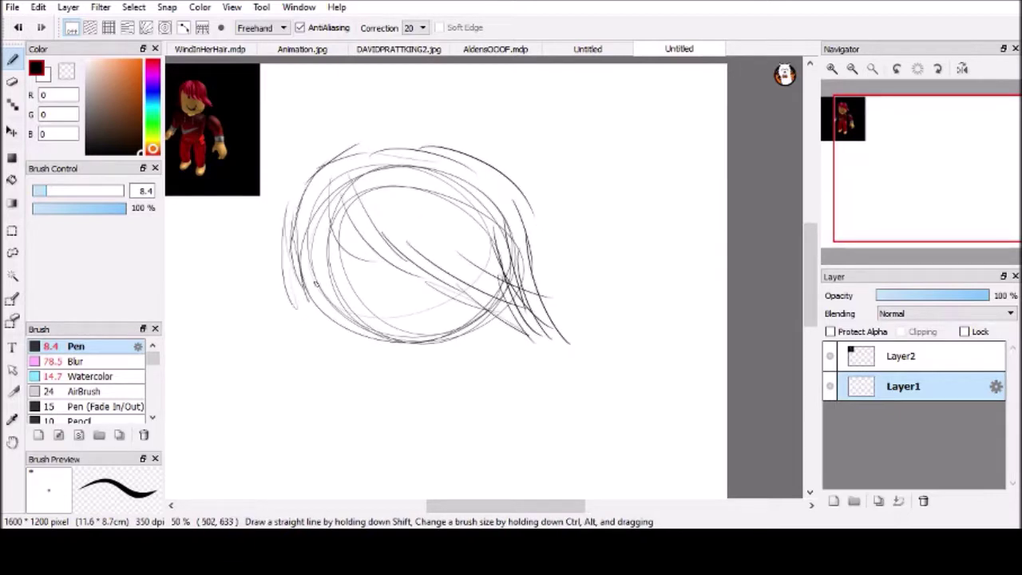
Sketch the sweeping fringe strands, the jaw outline and the loose hair tips around the head on Layer1
drag(355, 240, 551, 374)
drag(519, 248, 595, 382)
drag(918, 171, 873, 178)
mouse_move(490, 289)
mouse_down()
mouse_move(469, 361)
mouse_move(519, 397)
mouse_up()
drag(708, 361, 713, 388)
scroll(874, 175, up, 2)
drag(874, 176, 902, 185)
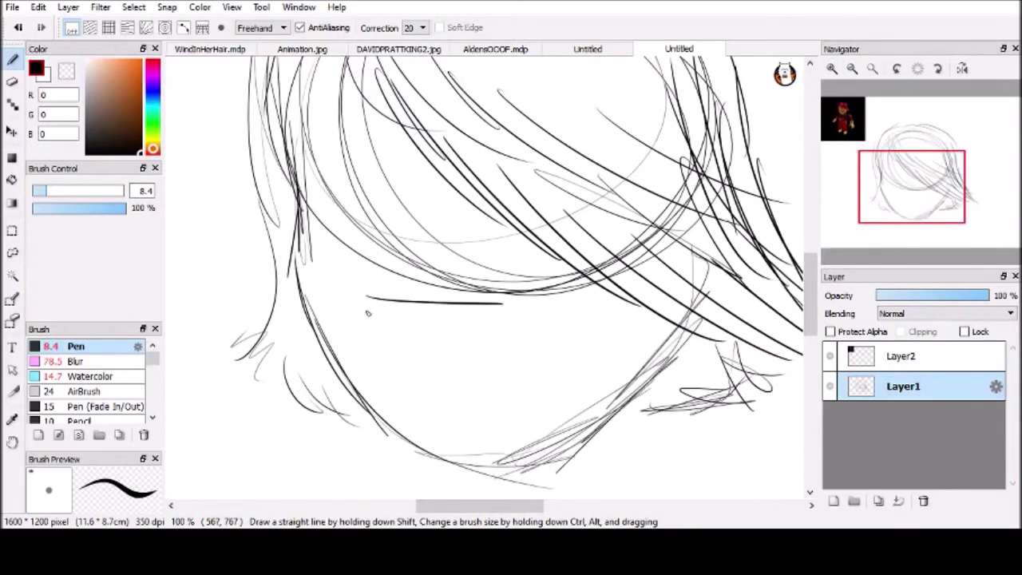
Sketch an open triangular mouth inside the jaw and a hatched oval nose above it
drag(366, 305, 388, 361)
scroll(388, 361, up, 2)
drag(295, 233, 279, 289)
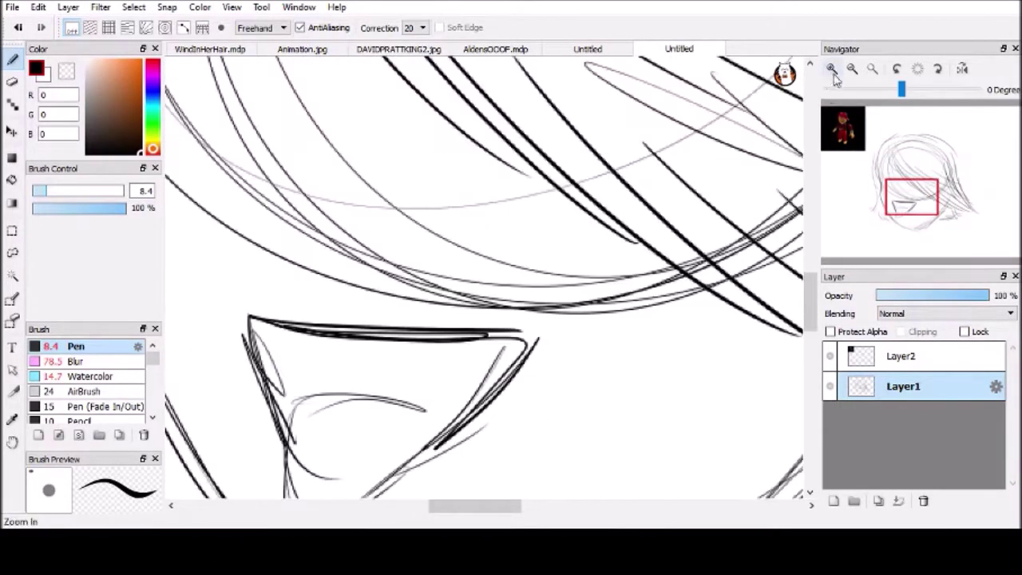
drag(304, 233, 383, 289)
drag(263, 255, 375, 240)
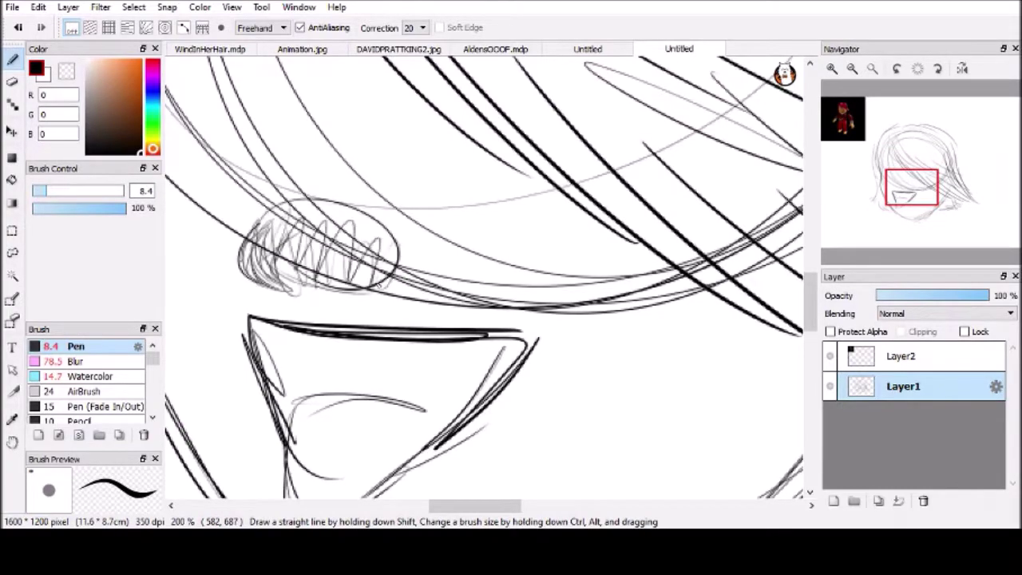
Sketch the visible eye beside the nose, with a heavy curved upper lid and a round iris
mouse_move(847, 199)
mouse_down()
mouse_move(840, 179)
mouse_move(913, 194)
mouse_move(907, 183)
mouse_move(912, 210)
mouse_move(889, 182)
mouse_up()
drag(504, 254, 390, 188)
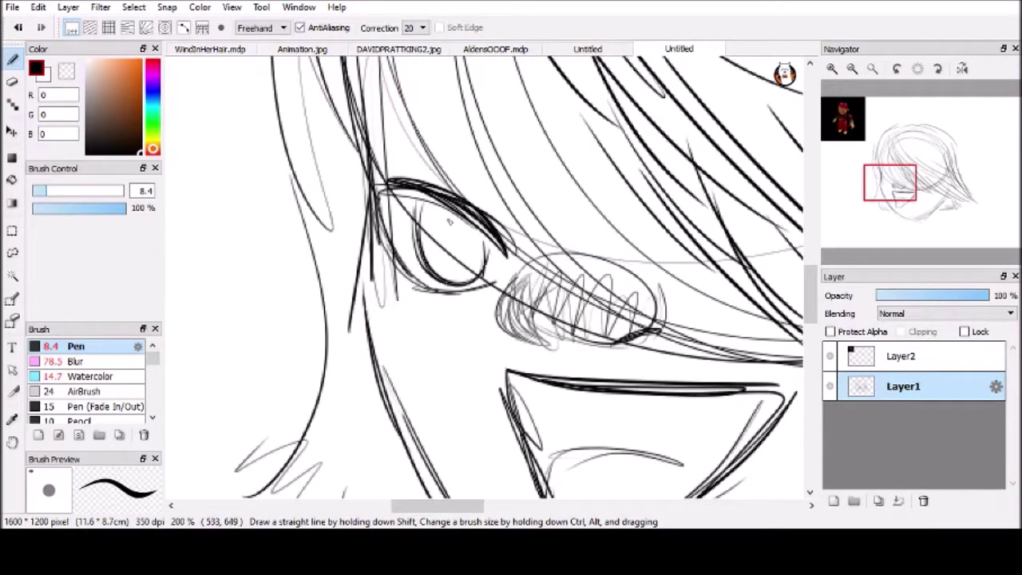
Sketch both sides of the neck and the sloping shoulders beneath the head
scroll(432, 227, down, 3)
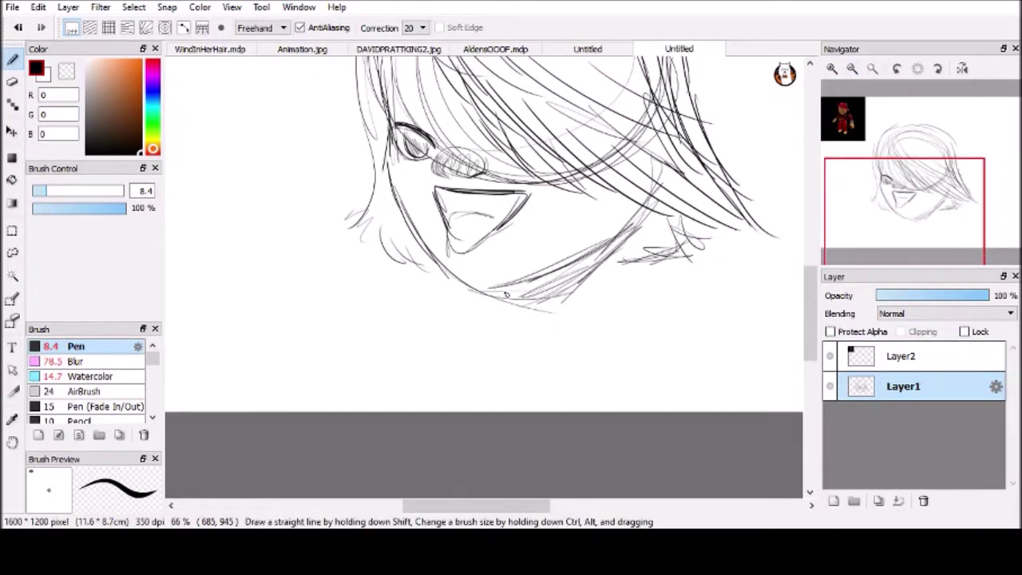
drag(453, 273, 459, 329)
drag(447, 280, 385, 341)
drag(600, 259, 587, 331)
drag(586, 327, 659, 350)
mouse_move(443, 275)
mouse_down()
mouse_move(423, 339)
mouse_move(347, 339)
mouse_up()
drag(323, 340, 271, 411)
Sketch a thick angled eyebrow above the visible eye
mouse_move(894, 214)
mouse_down()
mouse_move(909, 211)
mouse_move(845, 137)
mouse_move(918, 210)
mouse_move(908, 216)
mouse_up()
scroll(520, 391, up, 3)
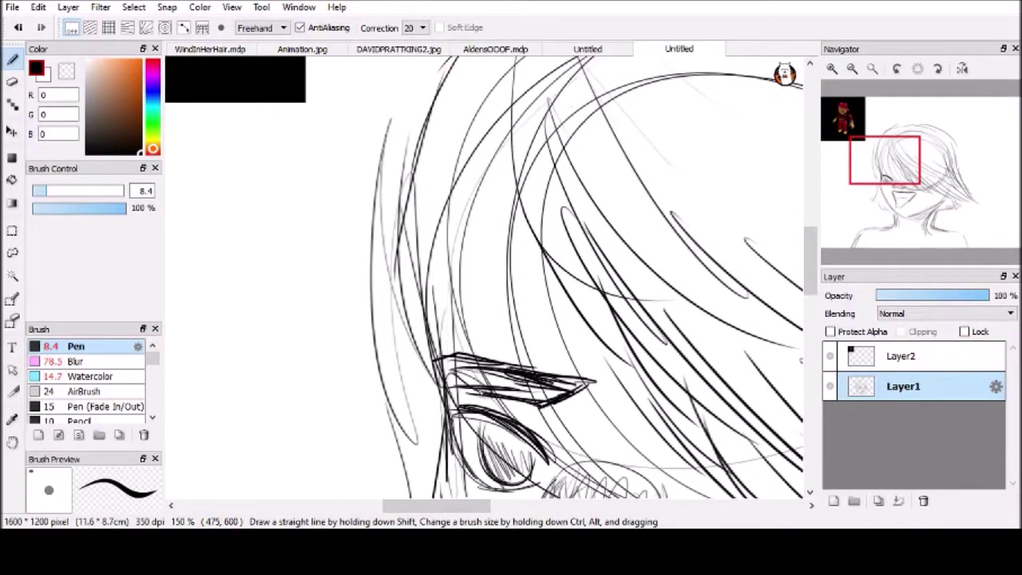
scroll(479, 319, down, 3)
scroll(479, 320, up, 1)
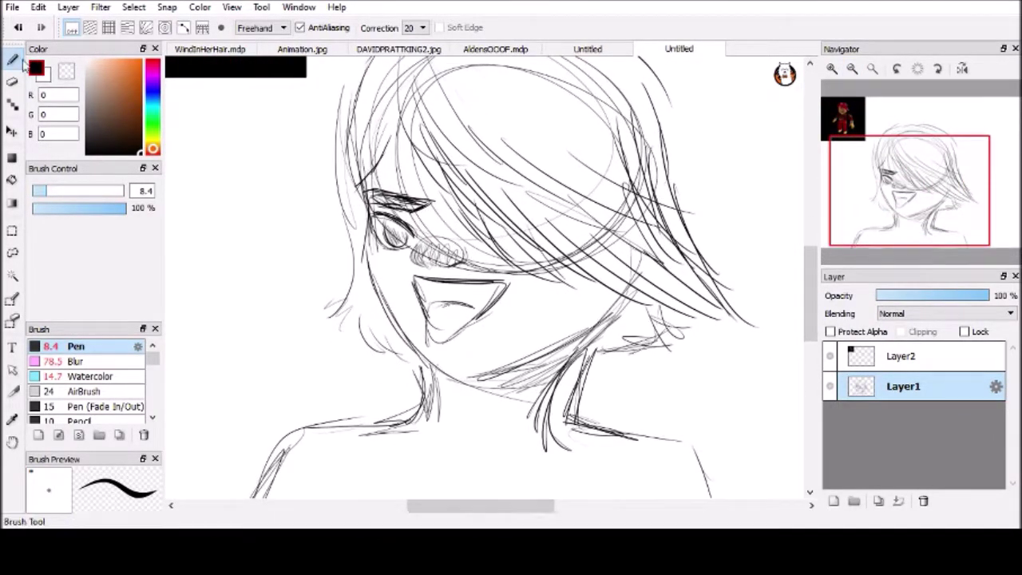
Select the whole figure sketch with a rectangular selection and transform it to sit slightly higher on the canvas
click(12, 231)
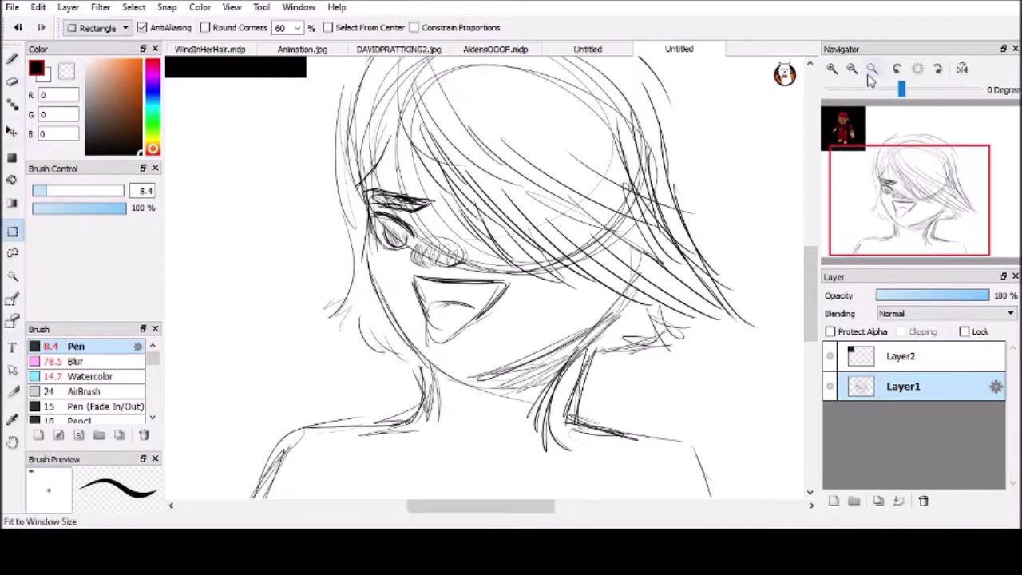
click(872, 69)
mouse_move(338, 59)
mouse_down()
mouse_move(753, 422)
mouse_move(742, 354)
mouse_up()
key(ctrl+t)
scroll(582, 211, down, 1)
click(726, 502)
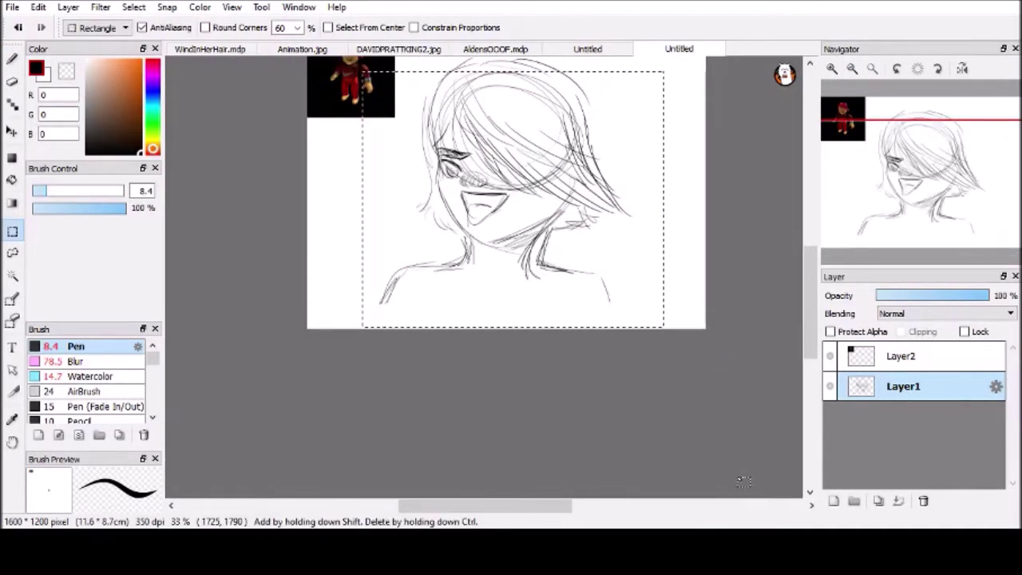
key(ctrl+d)
Redraw the shoulder and upper arm outline on the fringe-tip side with darker, lower strokes
key(b)
drag(552, 264, 619, 325)
scroll(344, 364, up, 2)
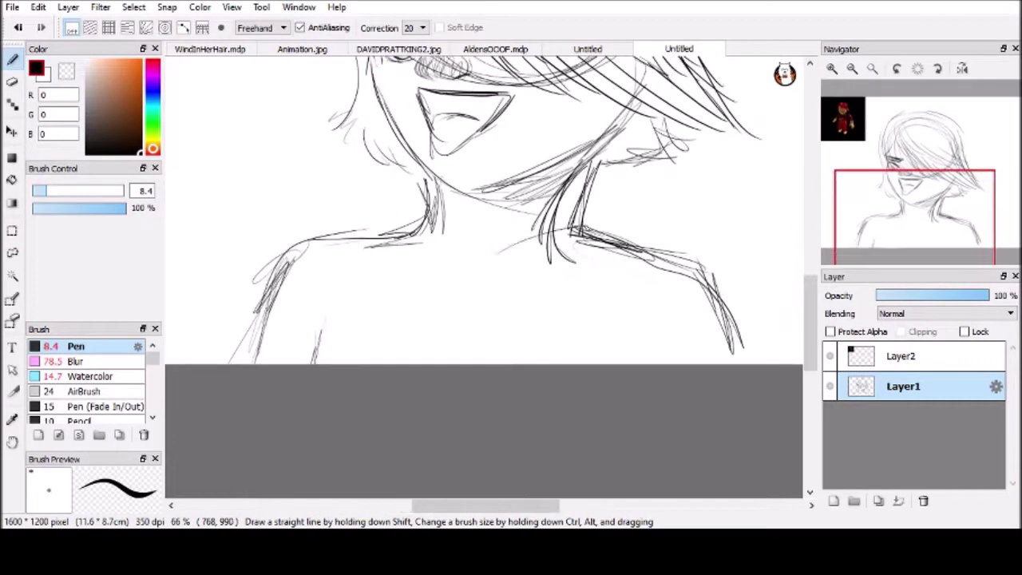
Sketch the hoodie collar around both sides of the neck, meeting in a V at the chest
drag(479, 261, 631, 224)
drag(490, 293, 638, 254)
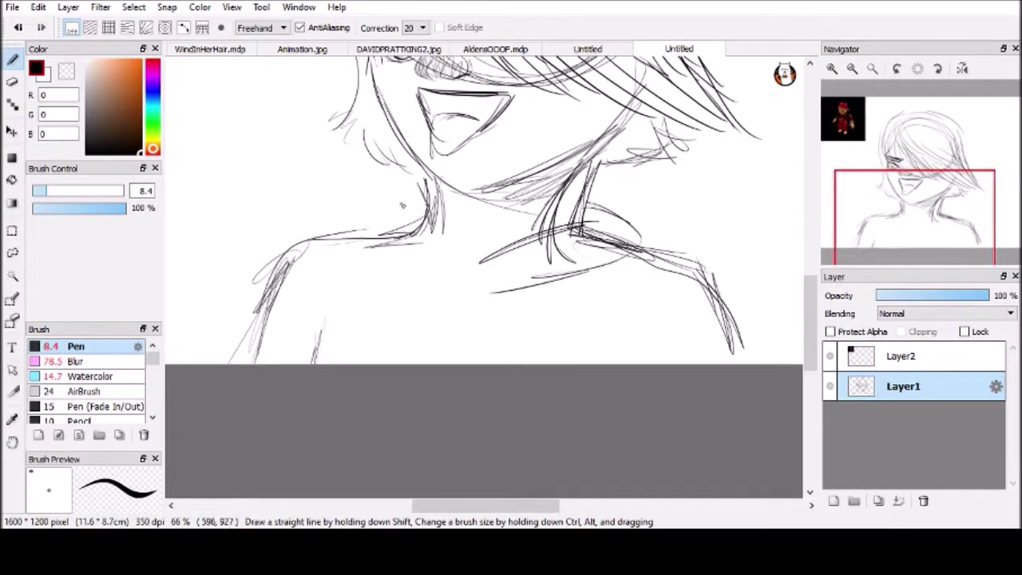
drag(408, 205, 444, 254)
drag(356, 211, 413, 266)
drag(364, 236, 454, 283)
drag(435, 292, 498, 245)
Sketch short vertical lines on the chest below the collar and extend the outer arm line to the canvas edge
drag(498, 321, 511, 364)
drag(594, 348, 598, 365)
drag(705, 284, 741, 364)
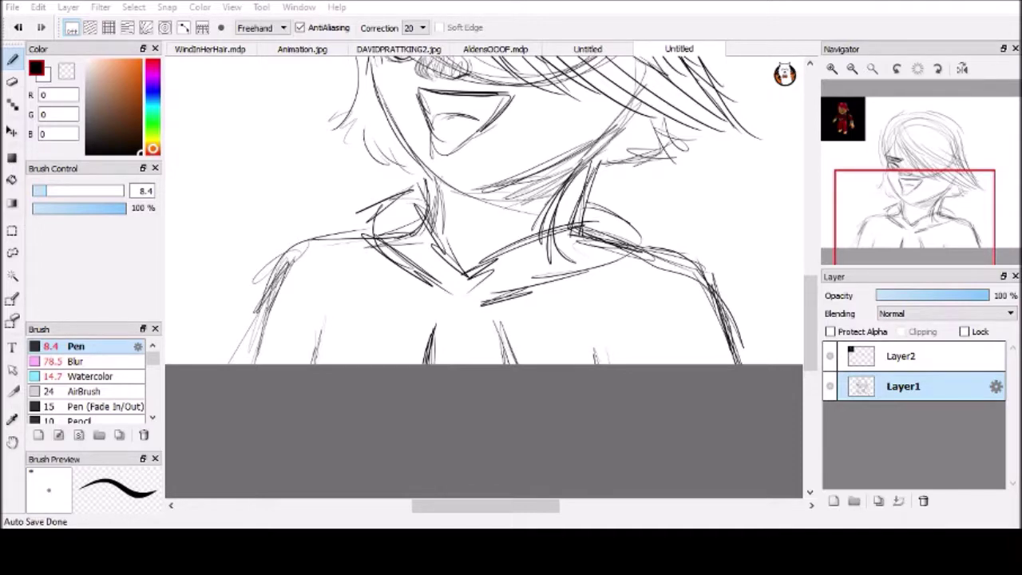
Reinforce the lower side of the mouth and add a line for the teeth under its upper edge
scroll(474, 370, up, 3)
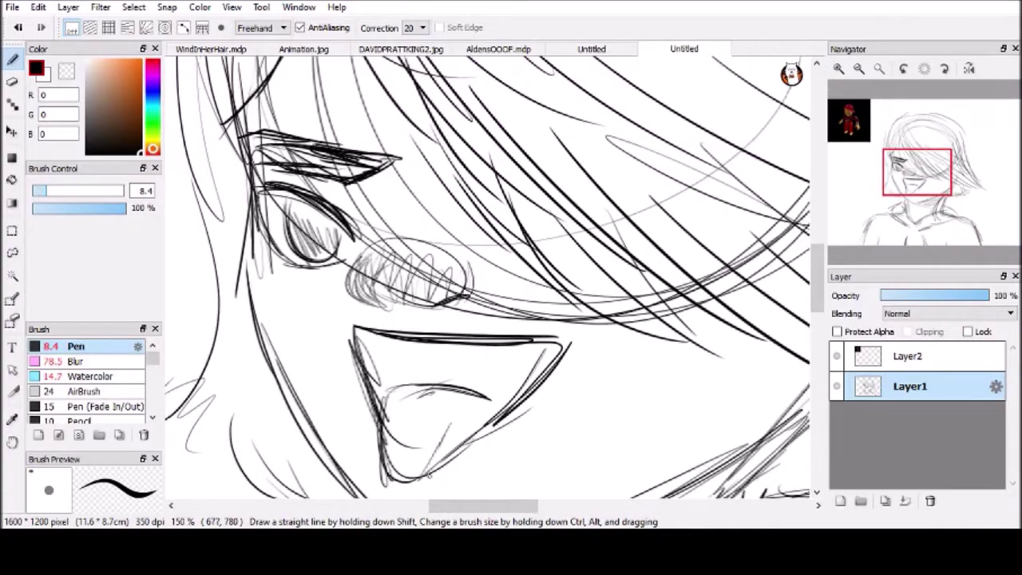
drag(428, 476, 503, 392)
drag(356, 348, 559, 344)
Add a new layer below Layer1, fade the Layer1 sketch by lowering its opacity, and make the new layer active
mouse_move(910, 180)
mouse_down()
mouse_move(884, 138)
mouse_move(844, 216)
mouse_up()
scroll(886, 183, down, 2)
click(840, 501)
drag(886, 386, 886, 427)
click(894, 386)
drag(923, 295, 910, 295)
click(894, 423)
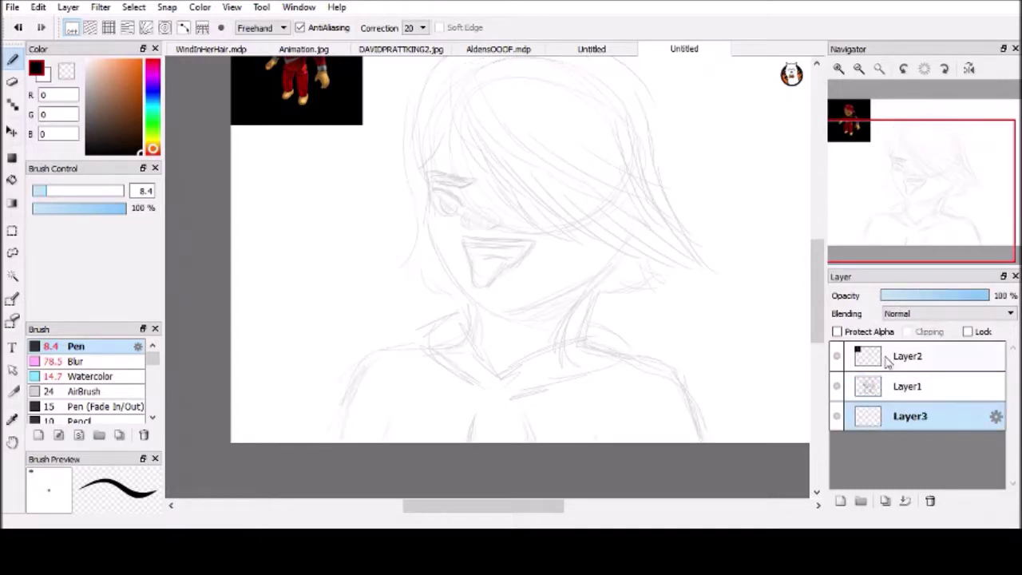
Test a peach skin tone near the reference image and set the Pen size to 65
scroll(892, 206, up, 2)
drag(892, 206, 851, 104)
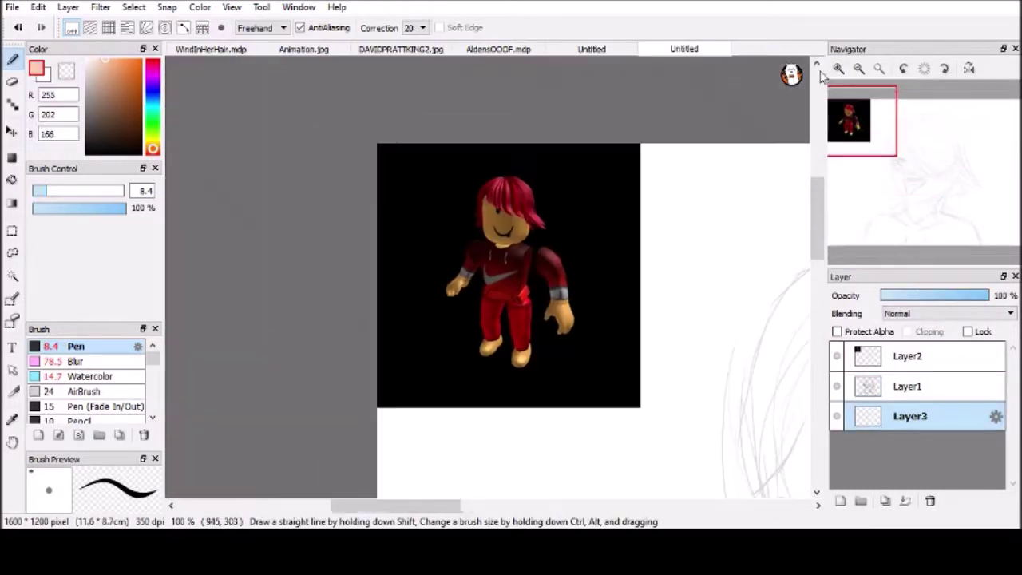
scroll(851, 103, up, 2)
click(891, 133)
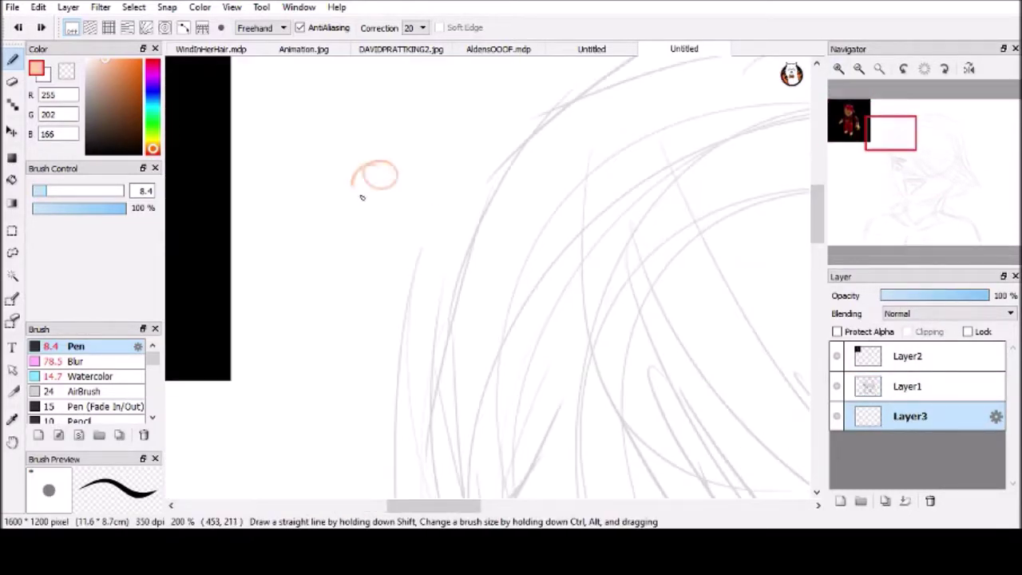
click(77, 187)
drag(312, 128, 649, 250)
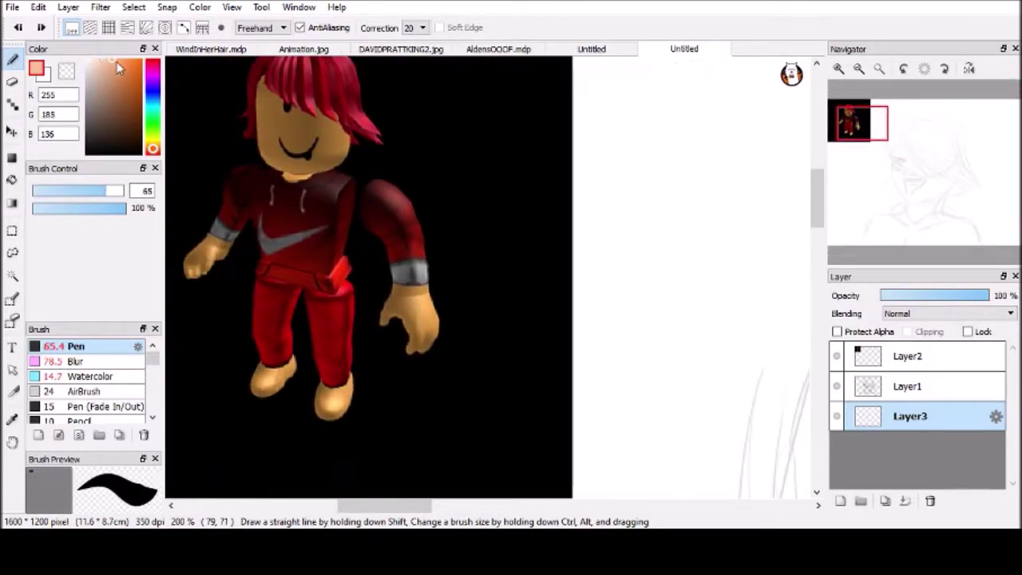
Sample the skin tone from the reference figure's hand and paint a swatch in RGB 255, 196, 123 beside the image
key(i)
click(428, 296)
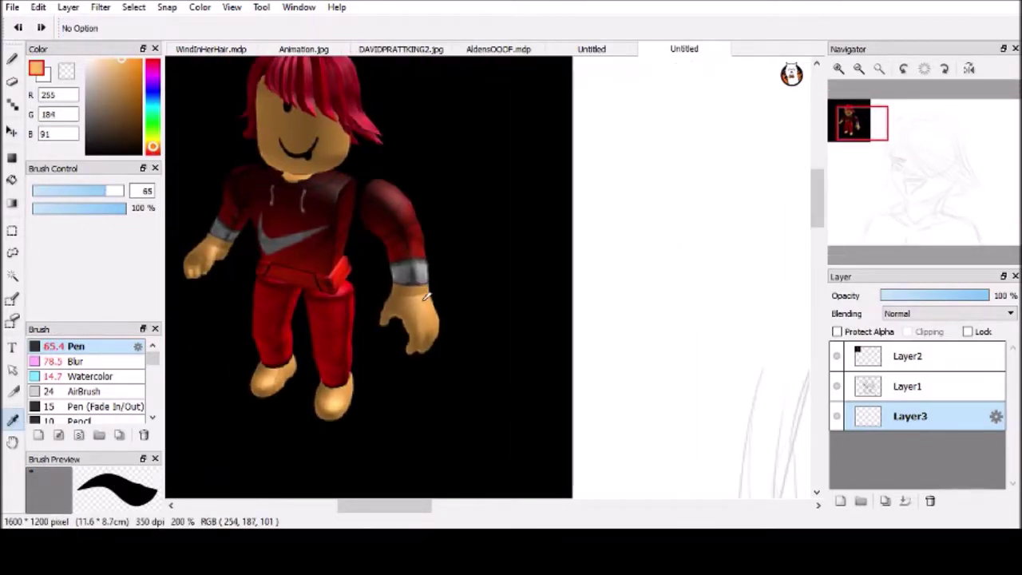
key(b)
click(617, 146)
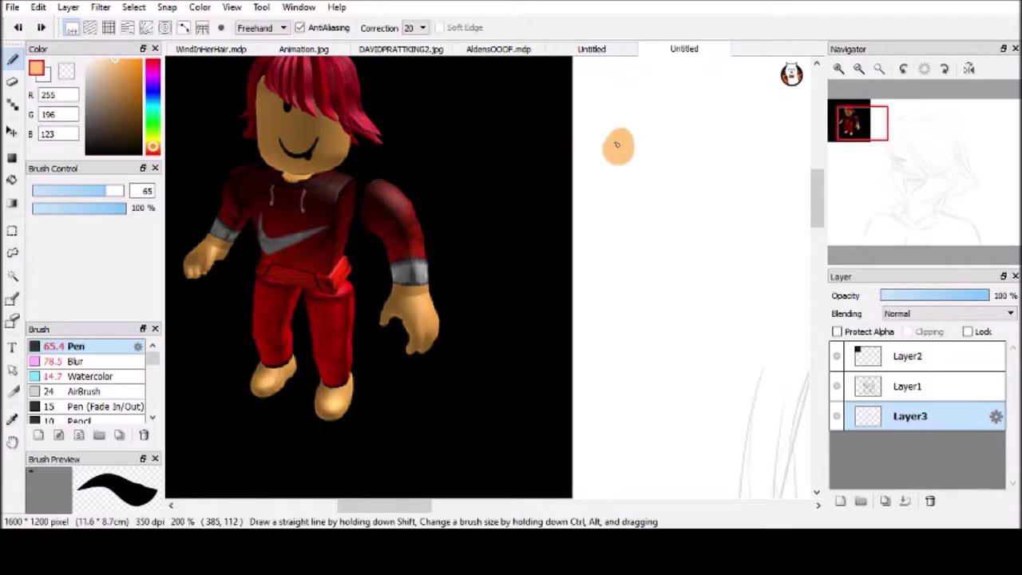
Add bright red (228, 0, 0), light grey (232, 232, 232) and dark red (158, 0, 0) swatches below the skin swatch
click(154, 65)
click(619, 174)
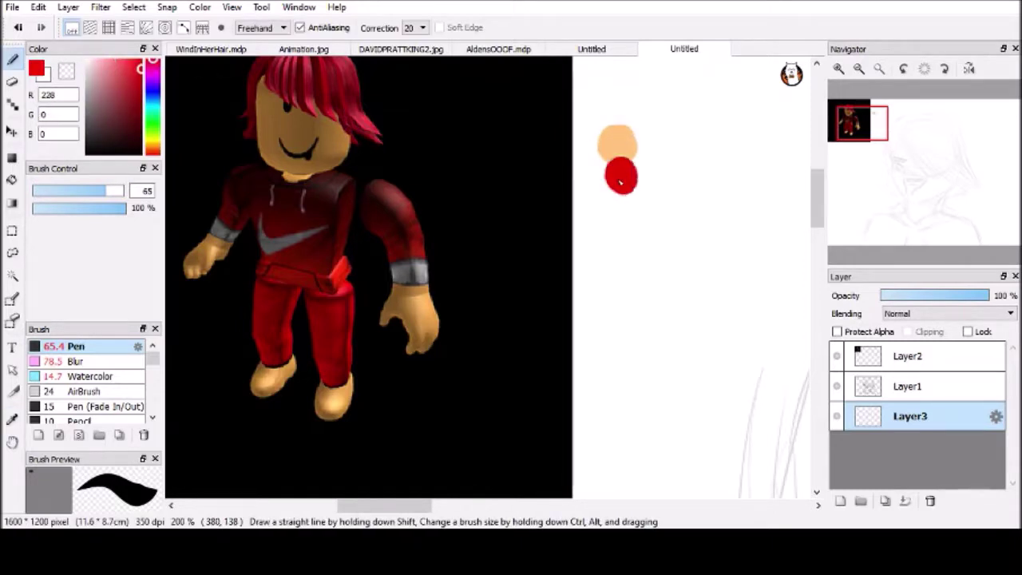
click(619, 201)
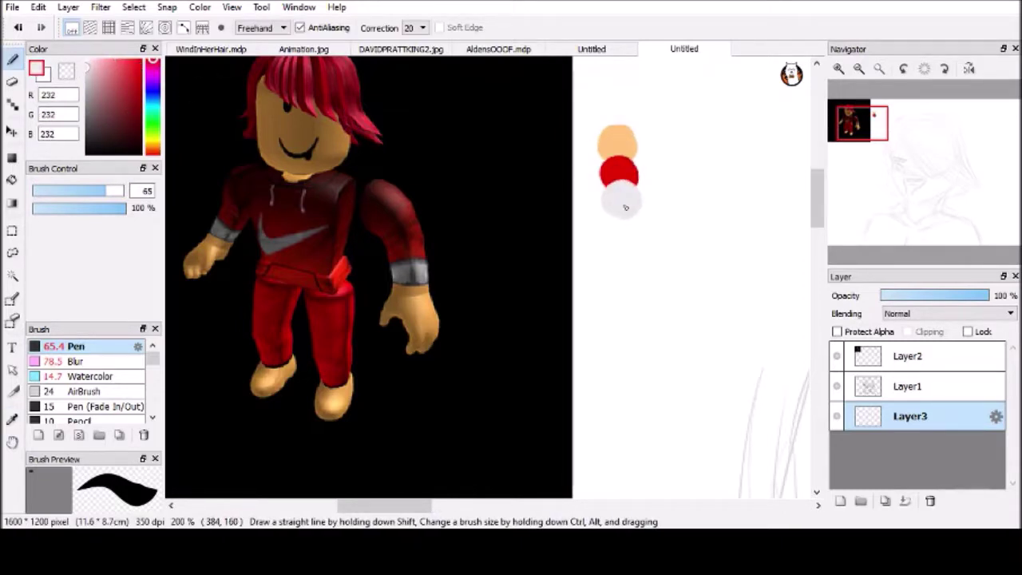
drag(140, 73, 140, 94)
click(620, 222)
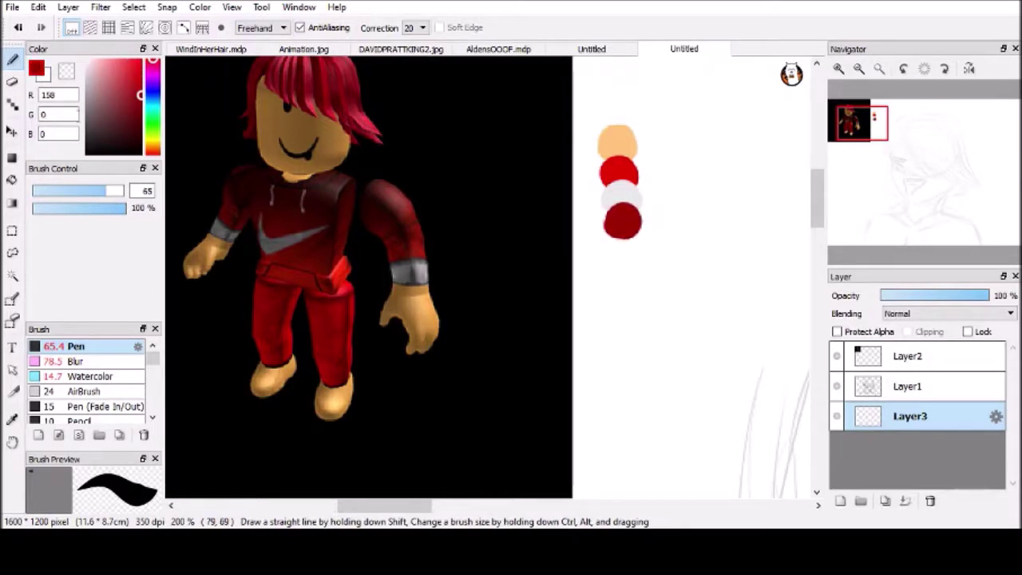
Sample the skin swatch, darken it to RGB 204, 148, 80 and add it as the last swatch in the palette
key(i)
click(618, 142)
drag(119, 70, 126, 68)
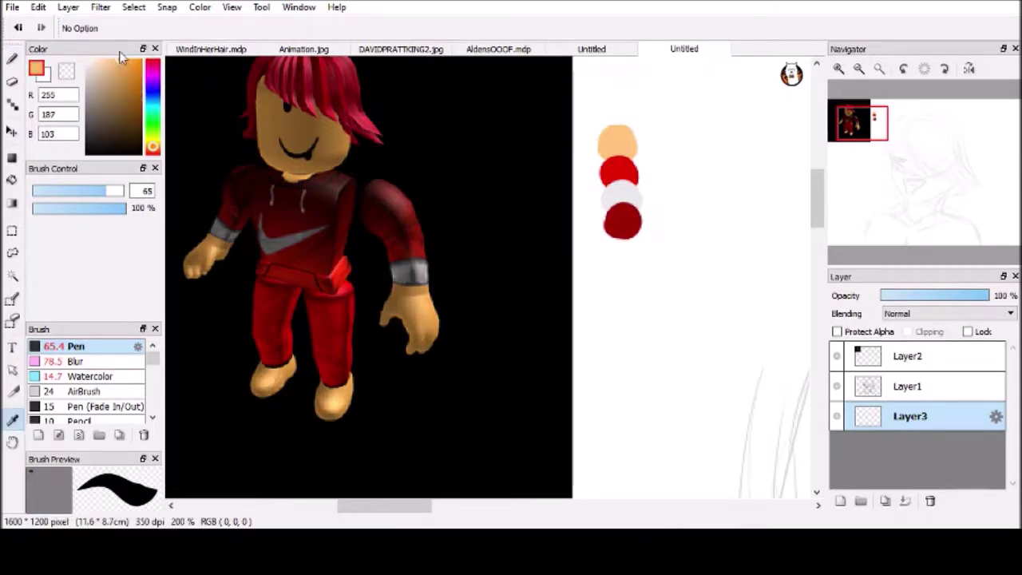
key(b)
key(ctrl+z)
drag(122, 71, 120, 78)
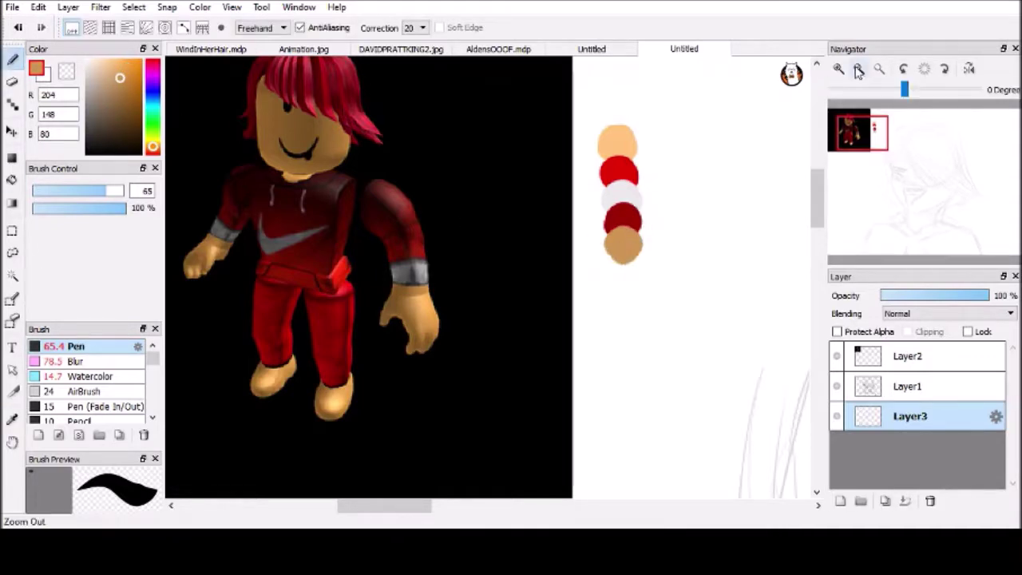
Sample the light skin swatch and fill the face and neck with it on Layer3 using the Watercolor brush
scroll(931, 194, down, 3)
scroll(930, 194, up, 2)
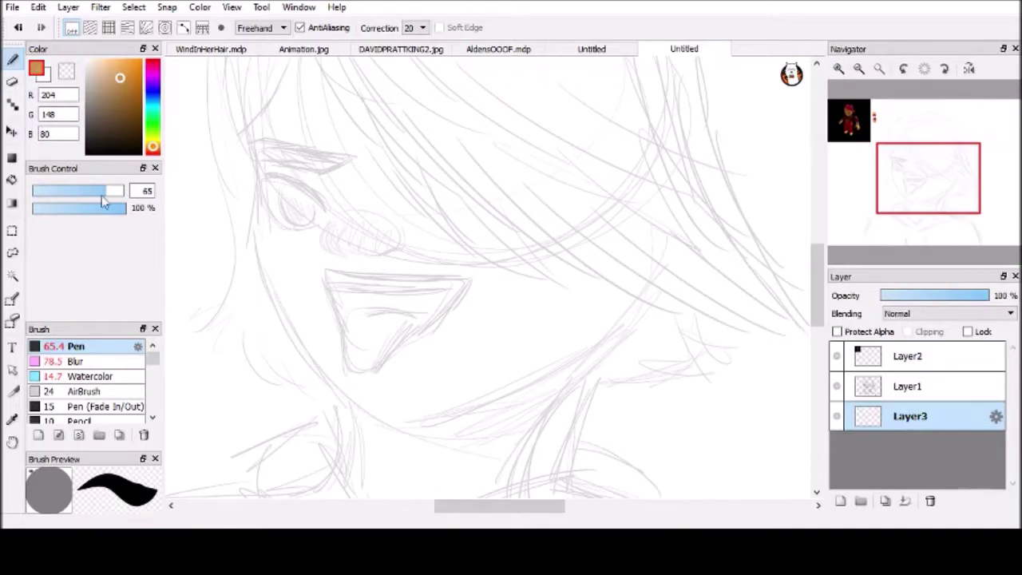
click(866, 124)
alt+click(229, 178)
click(928, 175)
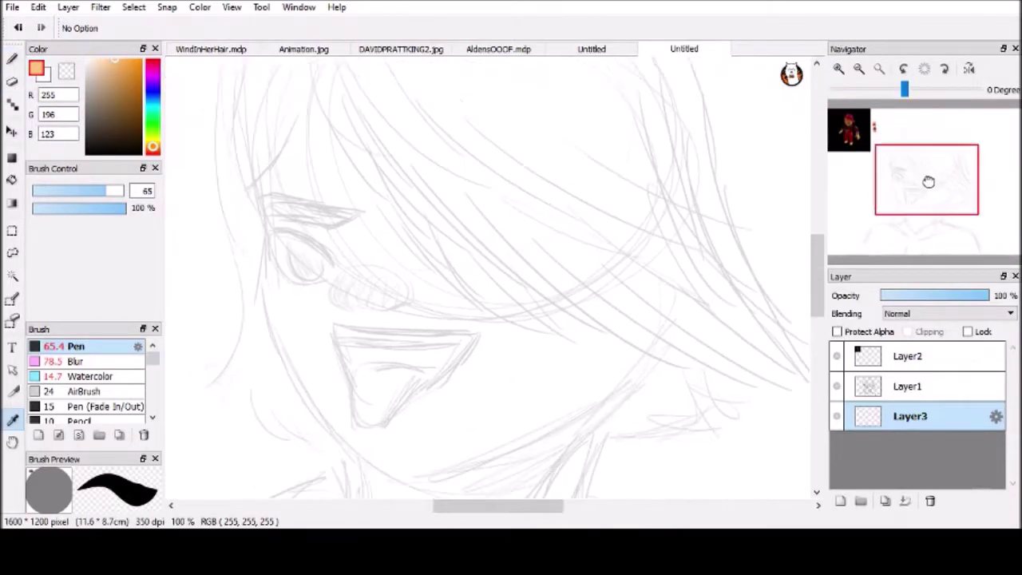
click(18, 82)
mouse_move(295, 96)
mouse_down()
mouse_move(264, 156)
mouse_move(254, 231)
mouse_move(283, 326)
mouse_up()
mouse_move(259, 252)
mouse_down()
mouse_move(317, 382)
mouse_move(403, 435)
mouse_move(606, 352)
mouse_move(623, 326)
mouse_move(479, 264)
mouse_move(343, 157)
mouse_move(274, 126)
mouse_up()
mouse_move(284, 257)
mouse_down()
mouse_move(471, 411)
mouse_move(587, 335)
mouse_move(488, 314)
mouse_move(598, 318)
mouse_move(417, 297)
mouse_move(303, 140)
mouse_move(332, 192)
mouse_move(361, 383)
mouse_up()
drag(920, 159, 912, 189)
mouse_move(619, 199)
mouse_down()
mouse_move(579, 256)
mouse_move(628, 177)
mouse_up()
mouse_move(558, 317)
mouse_down()
mouse_move(440, 372)
mouse_move(385, 315)
mouse_move(376, 233)
mouse_move(422, 345)
mouse_move(459, 268)
mouse_move(551, 239)
mouse_move(532, 319)
mouse_up()
Sample the bright red swatch and set the Watercolor brush opacity to 86% while testing strokes along the fringe edge
mouse_move(923, 206)
mouse_down()
mouse_move(894, 242)
mouse_move(908, 178)
mouse_move(923, 196)
mouse_move(910, 196)
mouse_move(885, 137)
mouse_move(918, 143)
mouse_up()
click(11, 419)
click(409, 152)
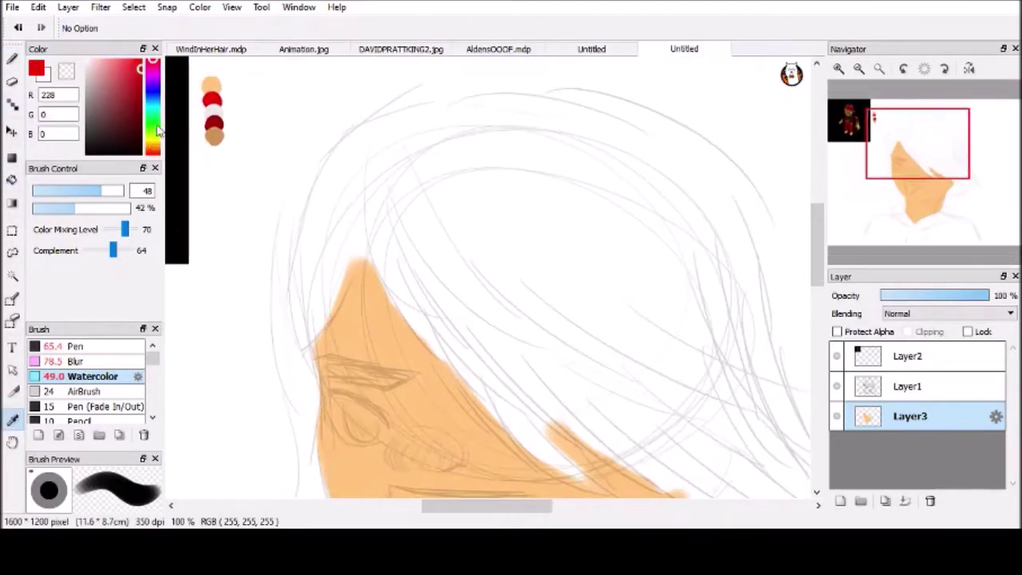
key(b)
mouse_move(385, 214)
mouse_down()
mouse_move(417, 273)
mouse_move(390, 284)
mouse_move(452, 363)
mouse_up()
click(104, 209)
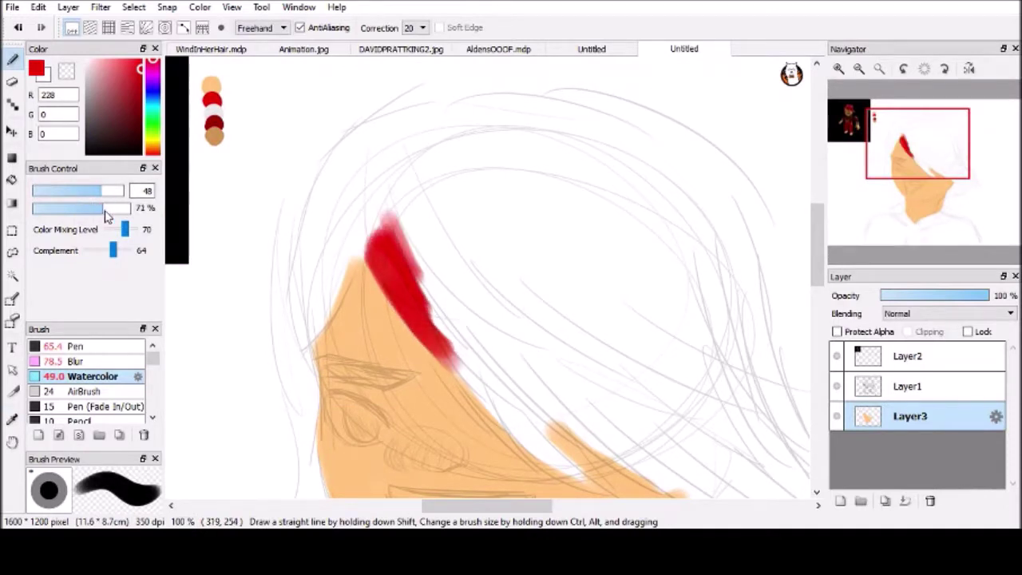
mouse_move(408, 292)
mouse_down()
mouse_move(543, 455)
mouse_move(586, 479)
mouse_up()
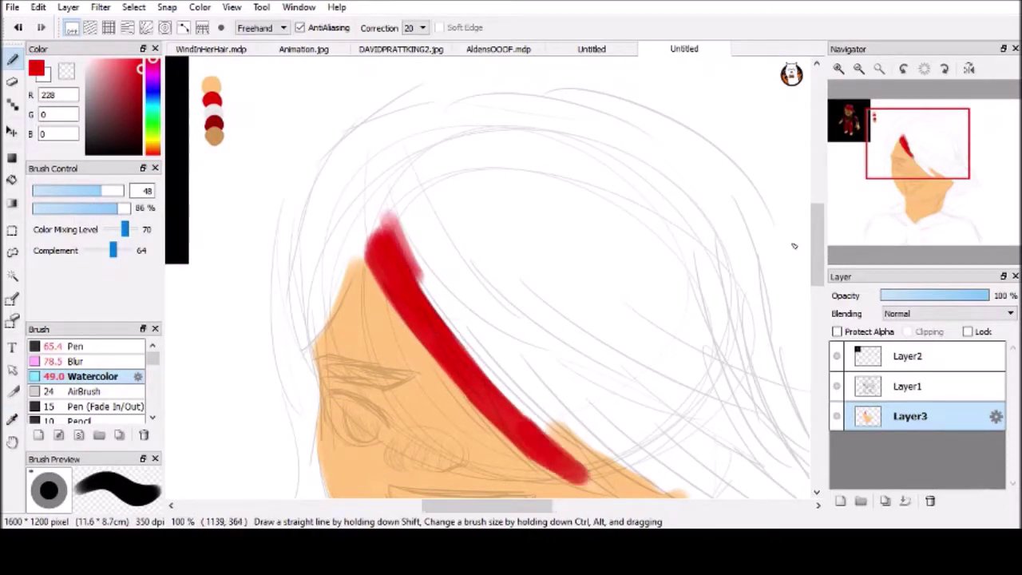
Try painting the fringe and the side hair red directly on the skin layer
scroll(534, 257, down, 3)
drag(534, 257, 755, 380)
drag(490, 222, 723, 334)
drag(376, 67, 306, 211)
drag(308, 273, 319, 363)
mouse_move(287, 196)
mouse_down()
mouse_move(295, 279)
mouse_move(285, 392)
mouse_move(257, 403)
mouse_up()
drag(283, 388, 375, 475)
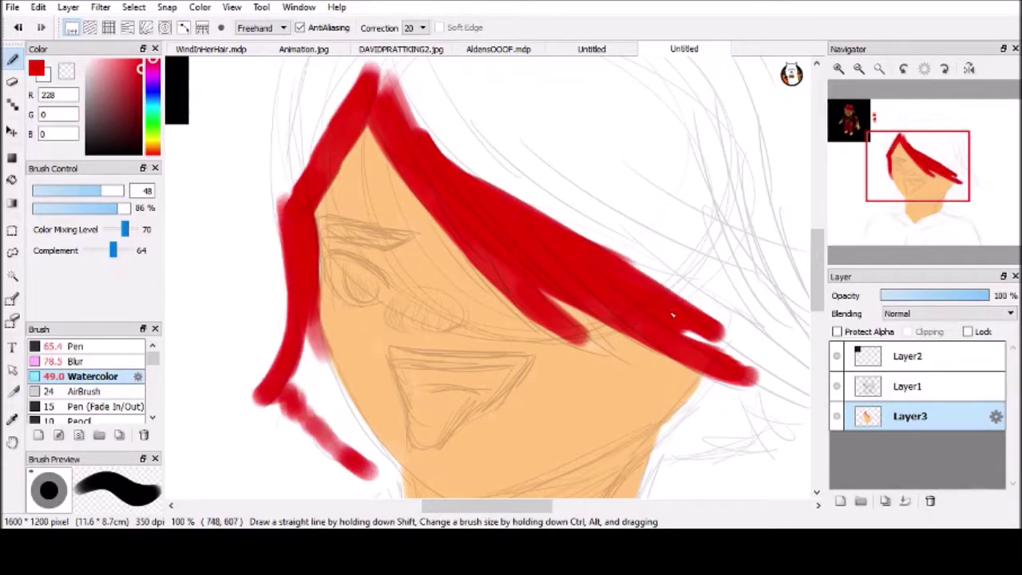
Hide the sketch layer and try filling the hair lock beside the cheek with red
click(836, 386)
mouse_move(319, 335)
mouse_down()
mouse_move(286, 407)
mouse_move(363, 459)
mouse_up()
drag(356, 447, 313, 307)
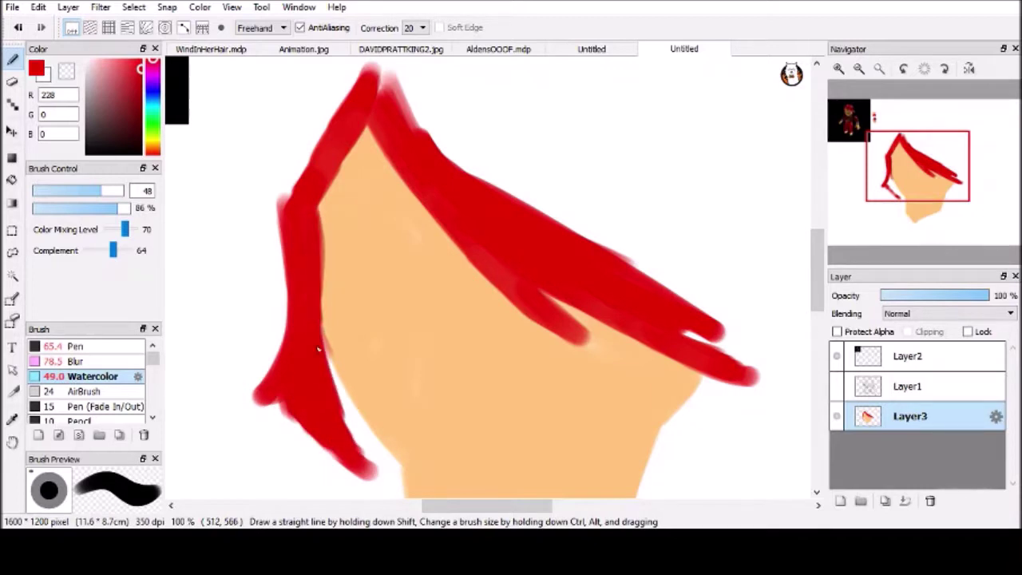
drag(312, 246, 389, 464)
Undo all the red hair strokes on the skin layer
key(ctrl+z)
key(ctrl+z)
key(ctrl+z)
key(ctrl+z)
key(ctrl+z)
key(ctrl+z)
key(ctrl+z)
key(ctrl+z)
key(ctrl+z)
key(ctrl+z)
Add a new layer beneath the skin layer and paint the red hair around the face on it
click(838, 501)
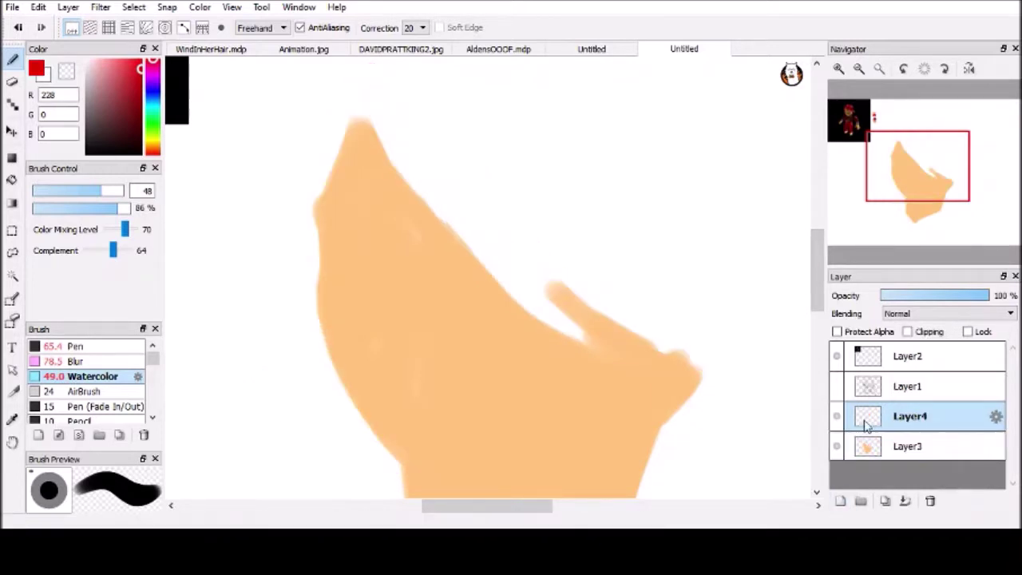
drag(910, 416, 910, 459)
mouse_move(422, 160)
mouse_down()
mouse_move(375, 112)
mouse_move(515, 275)
mouse_up()
mouse_move(491, 216)
mouse_down()
mouse_move(597, 310)
mouse_move(415, 143)
mouse_move(376, 92)
mouse_move(590, 267)
mouse_move(300, 206)
mouse_move(279, 311)
mouse_move(328, 116)
mouse_move(313, 288)
mouse_move(392, 457)
mouse_move(703, 367)
mouse_move(718, 451)
mouse_move(779, 383)
mouse_move(550, 174)
mouse_up()
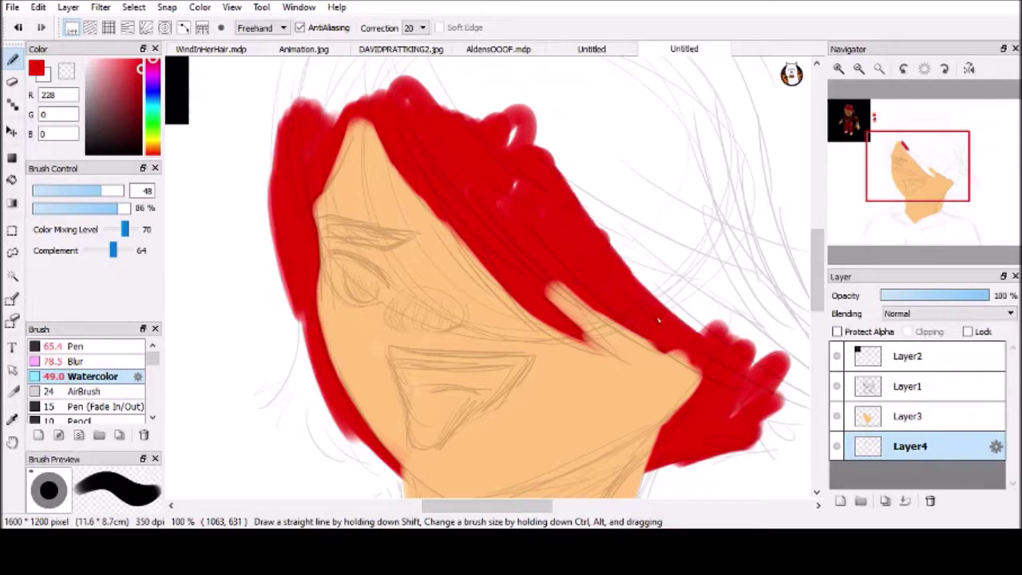
On the skin layer, refine the fringe's lower edge and pointed lock in red with brush size 20
click(858, 422)
key(ctrl+plus)
click(836, 387)
mouse_move(390, 177)
mouse_down()
mouse_move(451, 307)
mouse_move(440, 285)
mouse_up()
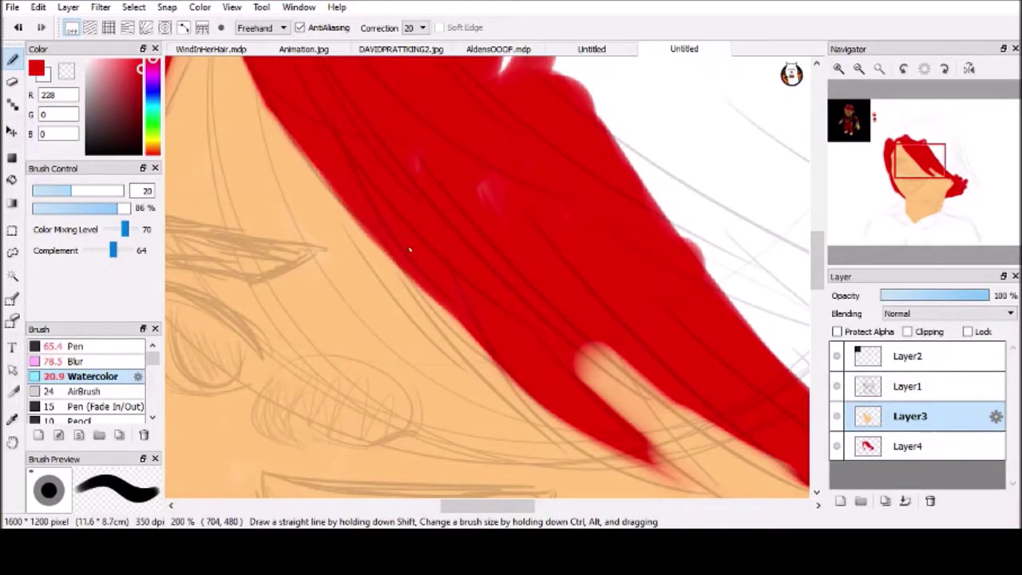
mouse_move(545, 387)
mouse_down()
mouse_move(631, 431)
mouse_move(639, 415)
mouse_up()
scroll(638, 415, down, 3)
drag(579, 283, 625, 316)
mouse_move(496, 229)
mouse_down()
mouse_move(579, 327)
mouse_move(367, 135)
mouse_move(563, 319)
mouse_move(629, 356)
mouse_up()
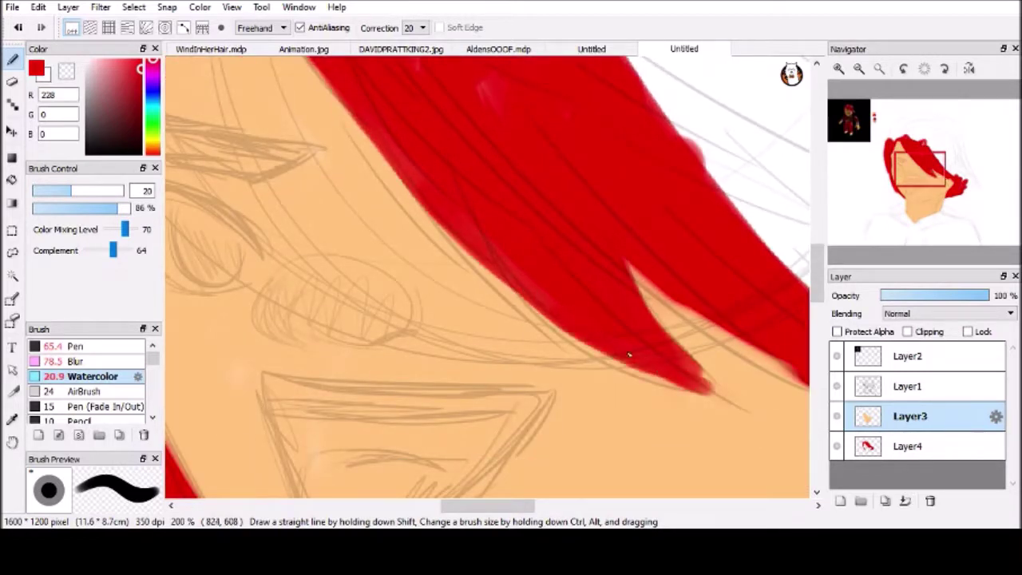
Set the brush size to 7.6 and outline jagged red tips on the side hair beside the cheek and jaw
click(39, 190)
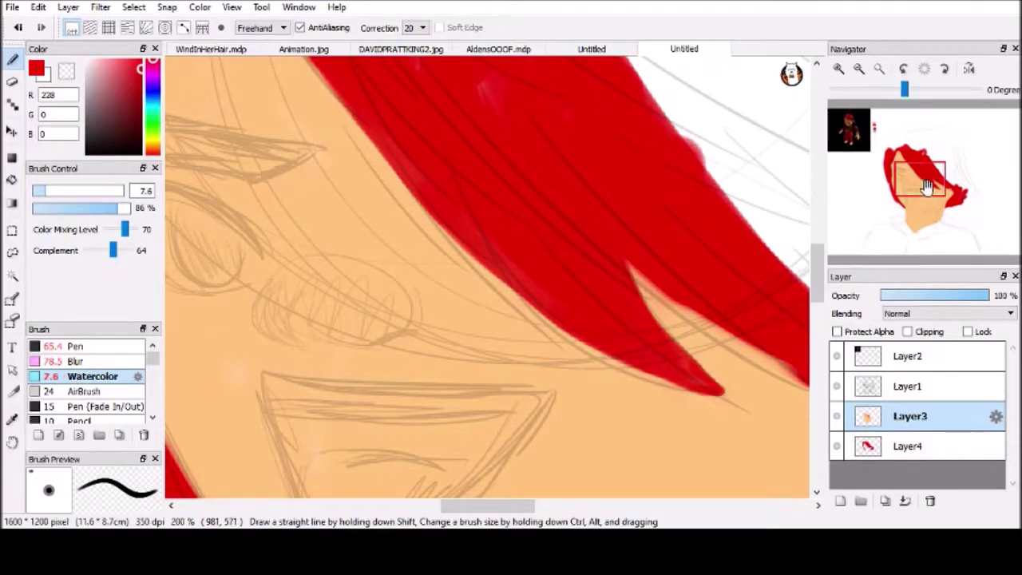
drag(320, 239, 700, 297)
drag(392, 134, 372, 310)
mouse_move(381, 199)
mouse_down()
mouse_move(366, 372)
mouse_move(366, 134)
mouse_up()
drag(427, 393, 396, 297)
drag(375, 383, 370, 207)
drag(431, 209, 392, 322)
mouse_move(352, 361)
mouse_down()
mouse_move(355, 274)
mouse_move(384, 361)
mouse_up()
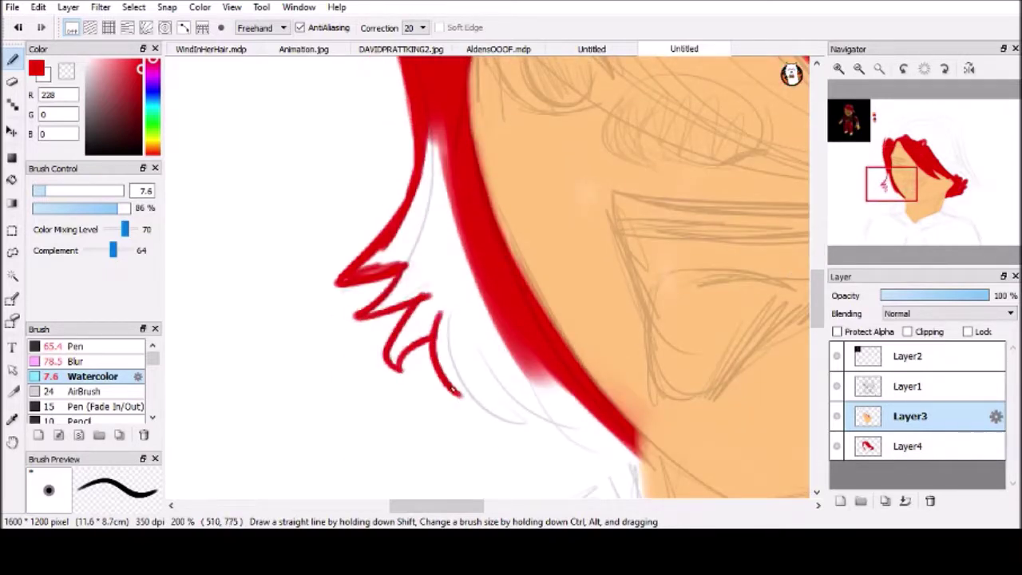
drag(455, 392, 573, 436)
drag(477, 345, 526, 414)
Outline small jagged tips and a longer flicked point in red along the hair behind the ear
mouse_move(666, 412)
mouse_down()
mouse_move(516, 255)
mouse_move(231, 300)
mouse_move(359, 289)
mouse_up()
key(ctrl+z)
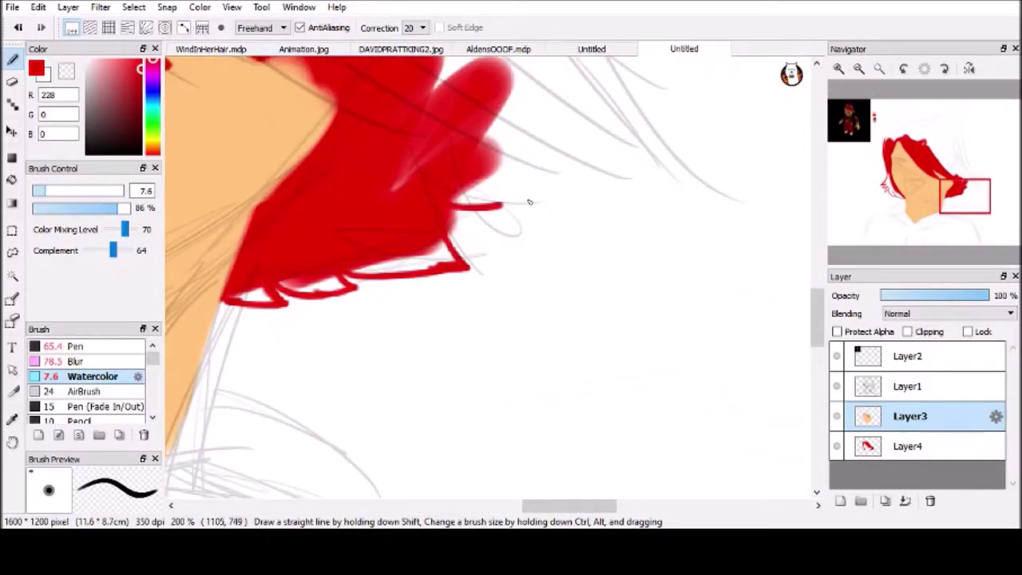
drag(482, 232, 283, 368)
drag(299, 254, 441, 312)
Fill the outlined side hair beside the jaw with red at 100% opacity and brush size 18
mouse_move(980, 183)
mouse_down()
mouse_move(926, 180)
mouse_move(958, 172)
mouse_move(895, 188)
mouse_up()
click(124, 208)
drag(48, 190, 69, 193)
drag(395, 87, 408, 290)
drag(389, 249, 364, 202)
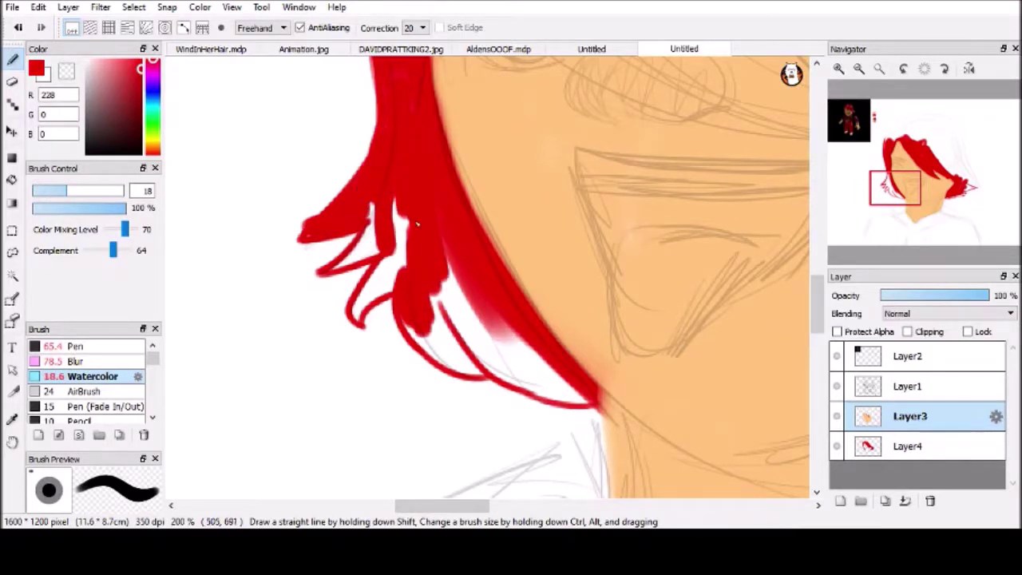
key(ctrl+z)
drag(393, 160, 370, 199)
key(ctrl+z)
drag(385, 140, 348, 217)
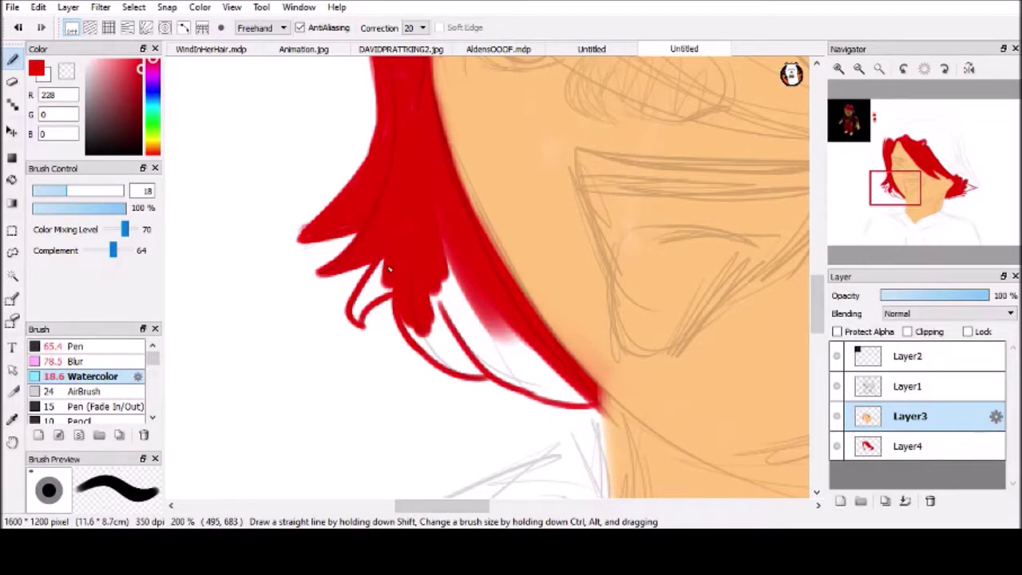
mouse_move(438, 359)
mouse_down()
mouse_move(459, 319)
mouse_move(493, 367)
mouse_move(529, 351)
mouse_up()
key(ctrl+z)
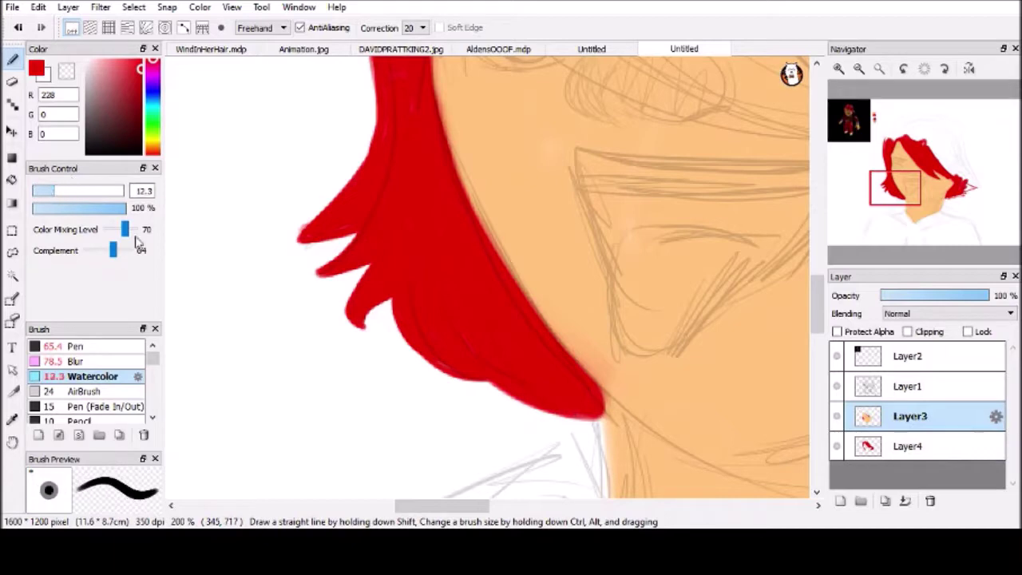
Paint the crown of the hair red with brush size 31, following the sketched head curve above the forehead
scroll(601, 330, down, 2)
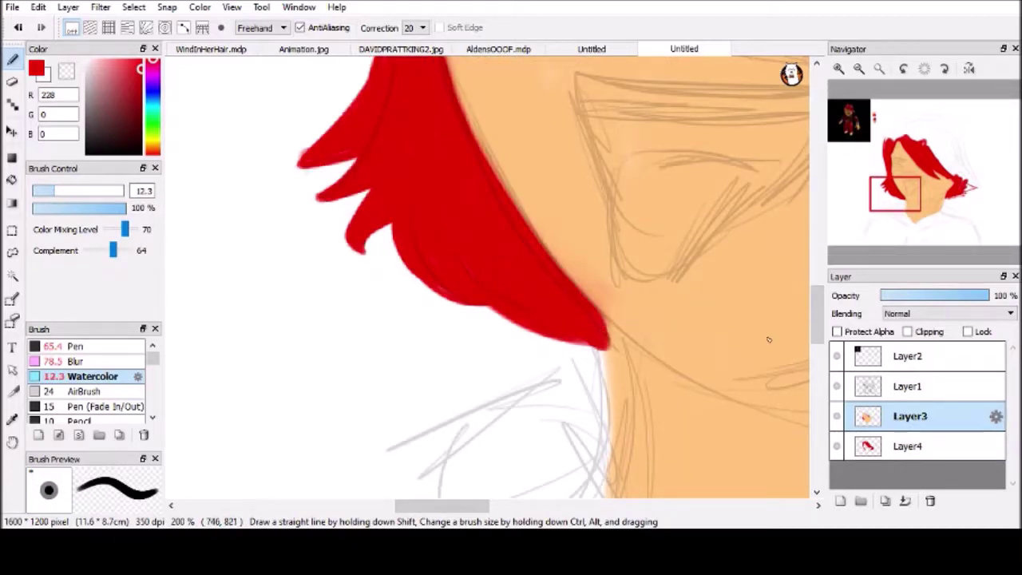
click(838, 69)
click(858, 71)
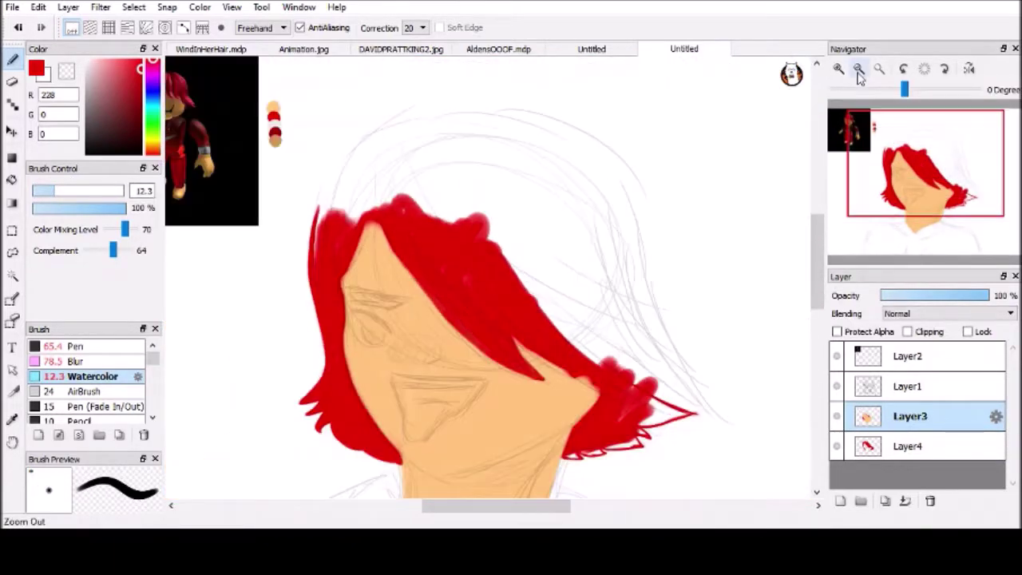
scroll(510, 304, up, 3)
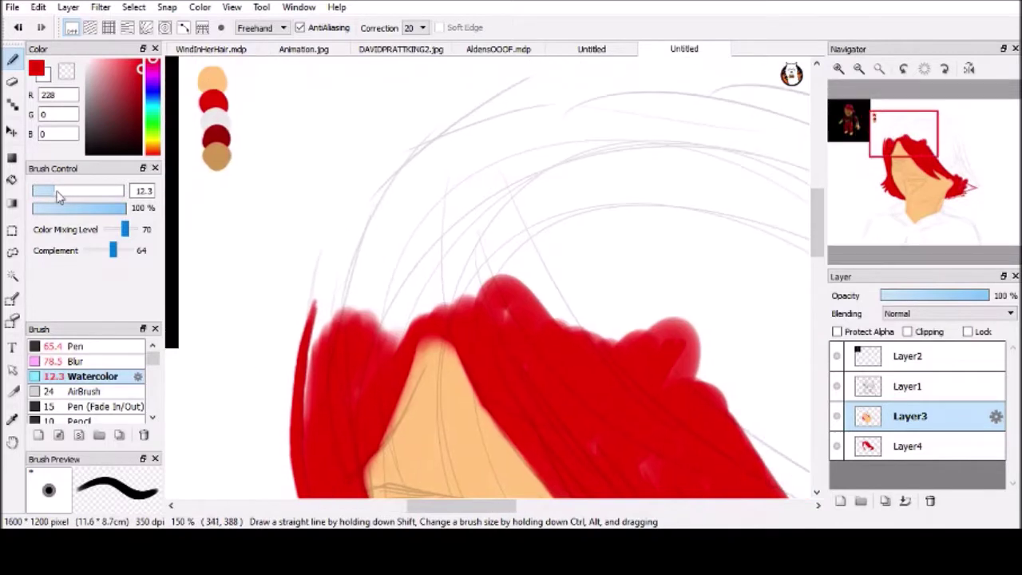
mouse_move(404, 236)
mouse_down()
mouse_move(316, 405)
mouse_move(417, 183)
mouse_move(503, 125)
mouse_up()
mouse_move(720, 117)
mouse_down()
mouse_move(509, 129)
mouse_move(455, 166)
mouse_move(381, 304)
mouse_move(400, 323)
mouse_move(442, 258)
mouse_move(452, 328)
mouse_move(484, 381)
mouse_move(444, 328)
mouse_move(383, 396)
mouse_move(450, 274)
mouse_move(490, 309)
mouse_move(483, 228)
mouse_move(533, 148)
mouse_move(465, 250)
mouse_move(562, 329)
mouse_up()
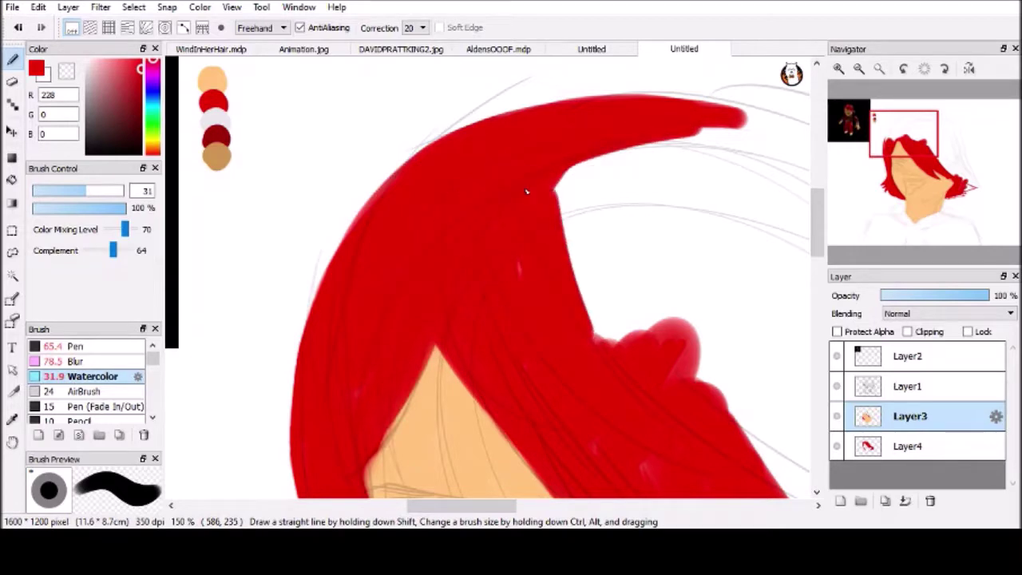
Outline the back of the hair in red from the crown down to the flicked tip, with stroke correction 40
drag(585, 364, 258, 332)
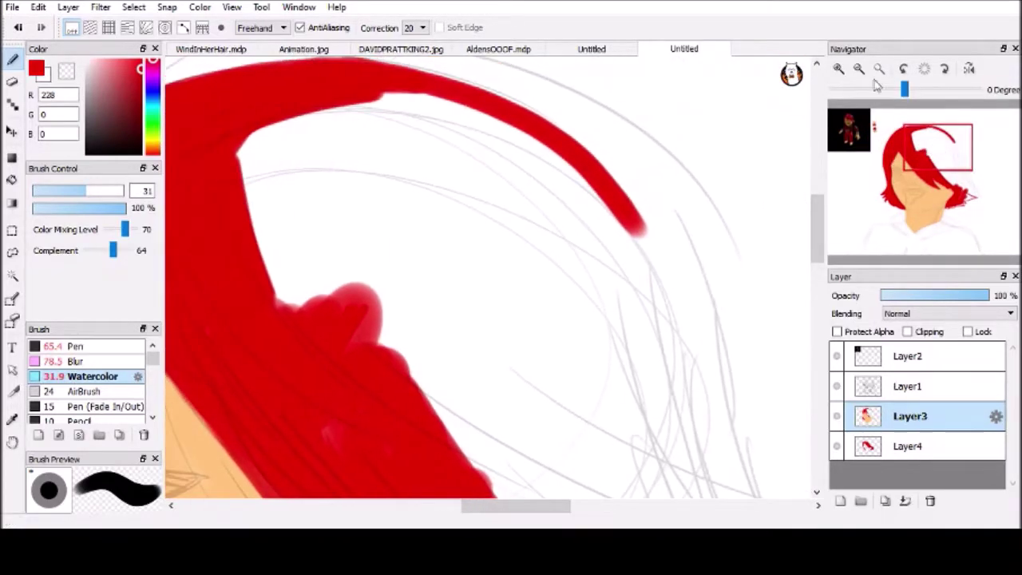
click(878, 69)
mouse_move(400, 134)
mouse_down()
mouse_move(650, 302)
mouse_move(678, 471)
mouse_up()
key(ctrl+z)
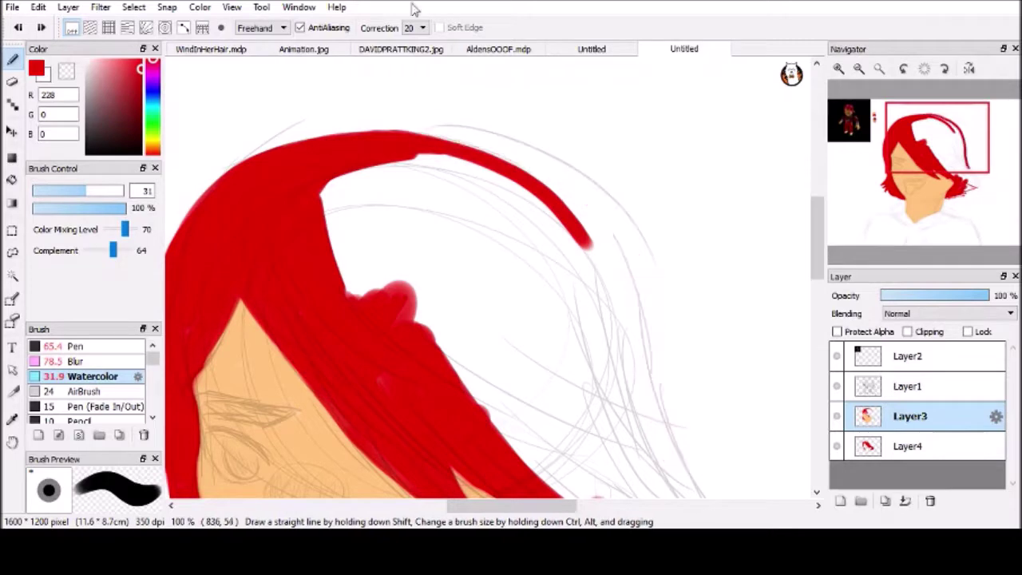
mouse_move(415, 130)
mouse_down()
mouse_move(648, 304)
mouse_move(687, 491)
mouse_up()
drag(686, 491, 646, 259)
mouse_move(631, 182)
mouse_down()
mouse_move(655, 233)
mouse_move(733, 301)
mouse_move(686, 307)
mouse_move(603, 278)
mouse_up()
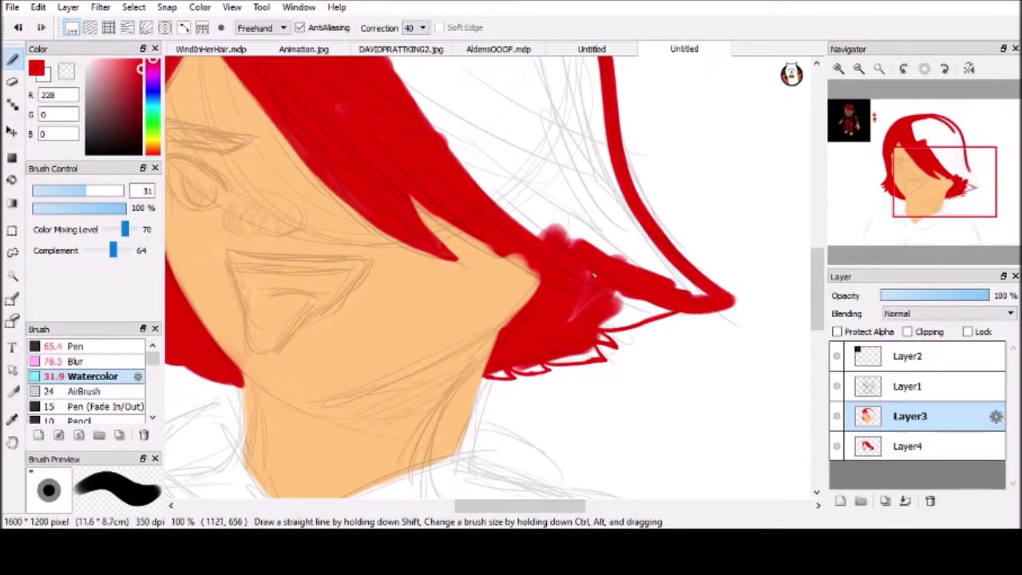
Hide the sketch layer and fill the flicked hair tip behind the ear with red
click(835, 385)
drag(600, 324, 668, 304)
mouse_move(489, 178)
mouse_down()
mouse_move(551, 235)
mouse_move(447, 224)
mouse_up()
scroll(495, 248, up, 3)
scroll(495, 248, left, 5)
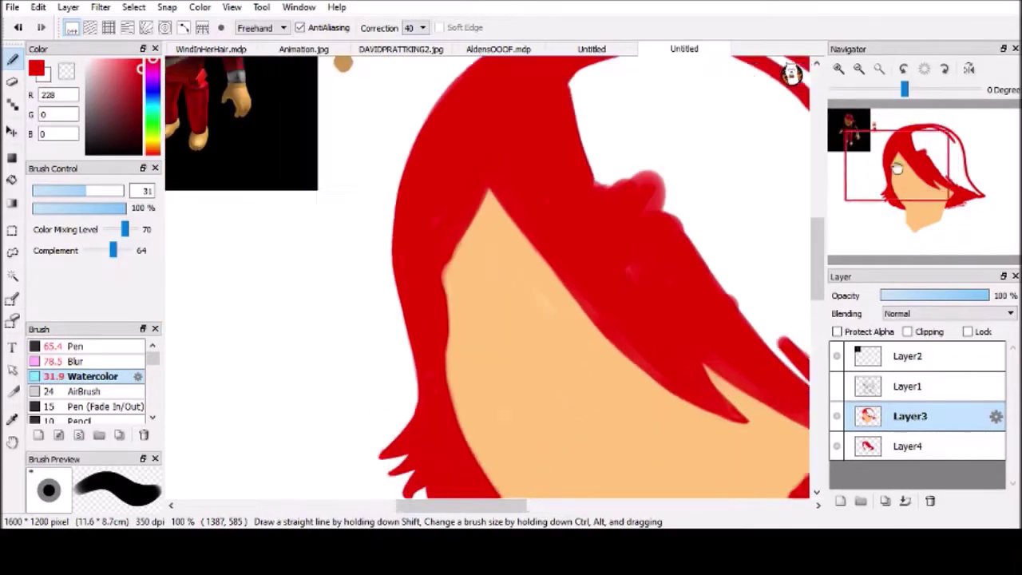
Fill the remaining white area between the fringe and the back hair outline with red
scroll(491, 190, up, 2)
scroll(491, 190, right, 5)
mouse_move(543, 104)
mouse_down()
mouse_move(653, 204)
mouse_move(677, 307)
mouse_up()
drag(601, 211, 635, 403)
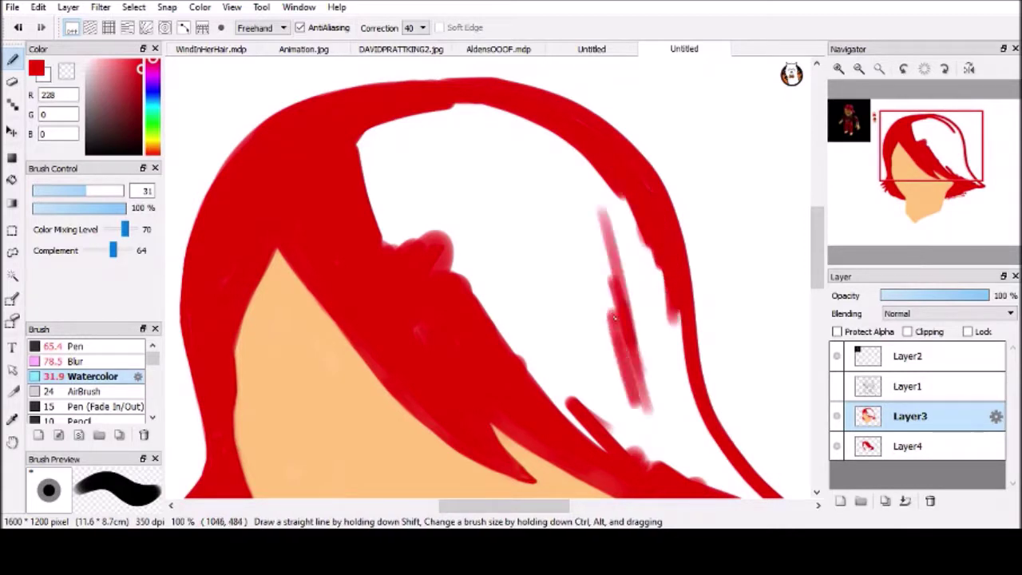
mouse_move(400, 208)
mouse_down()
mouse_move(431, 152)
mouse_move(605, 217)
mouse_move(647, 356)
mouse_move(495, 236)
mouse_move(554, 324)
mouse_up()
drag(915, 147, 942, 182)
mouse_move(431, 275)
mouse_down()
mouse_move(511, 231)
mouse_move(535, 312)
mouse_up()
drag(515, 195, 571, 328)
drag(535, 176, 621, 352)
scroll(846, 165, up, 2)
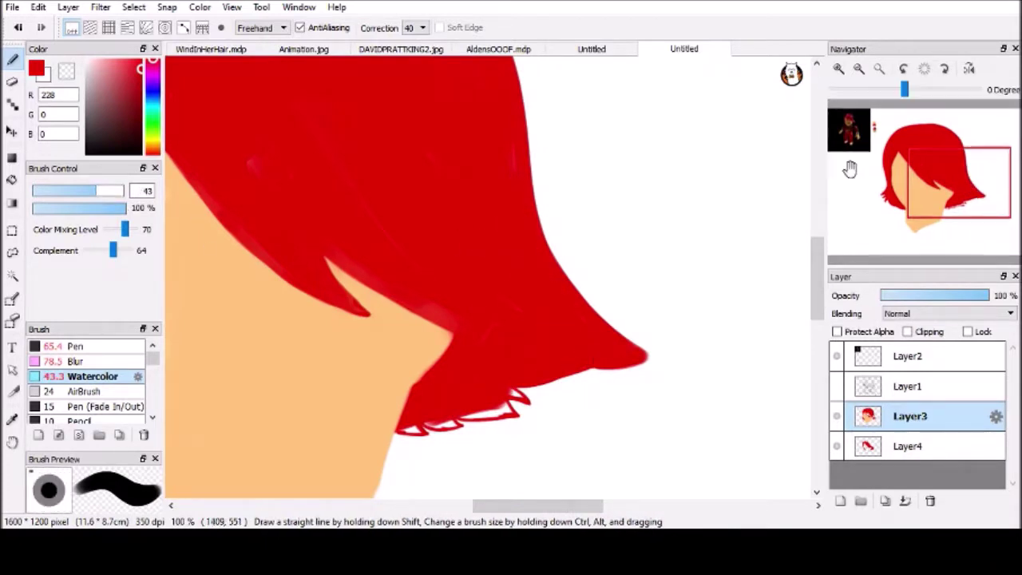
Fill the small jagged tips under the back hair with red, using brush sizes 20 and 14.3
drag(96, 190, 70, 190)
mouse_move(661, 323)
mouse_down()
mouse_move(571, 332)
mouse_move(647, 335)
mouse_up()
mouse_move(562, 363)
mouse_down()
mouse_move(519, 365)
mouse_move(497, 353)
mouse_move(466, 367)
mouse_up()
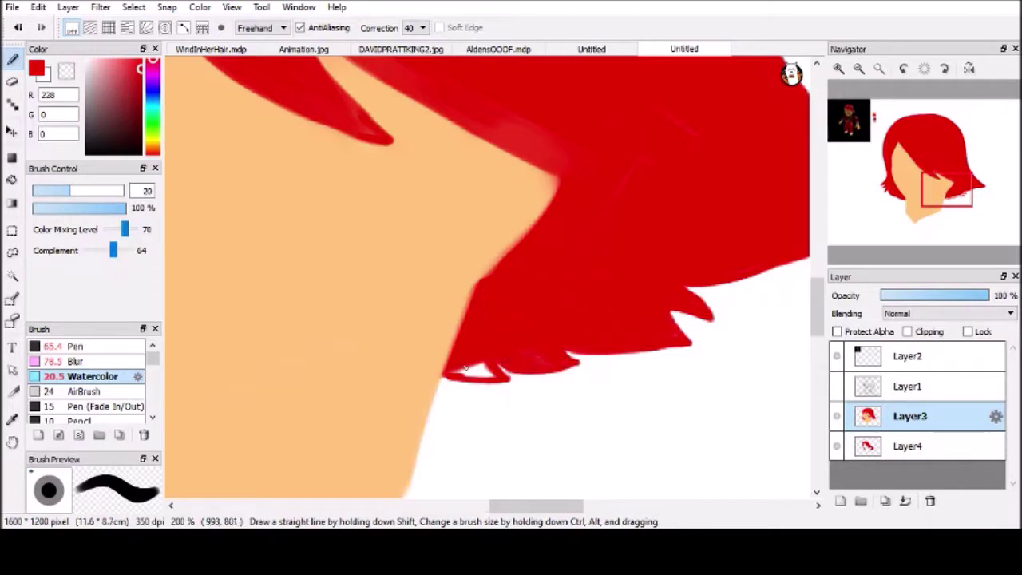
drag(69, 190, 58, 191)
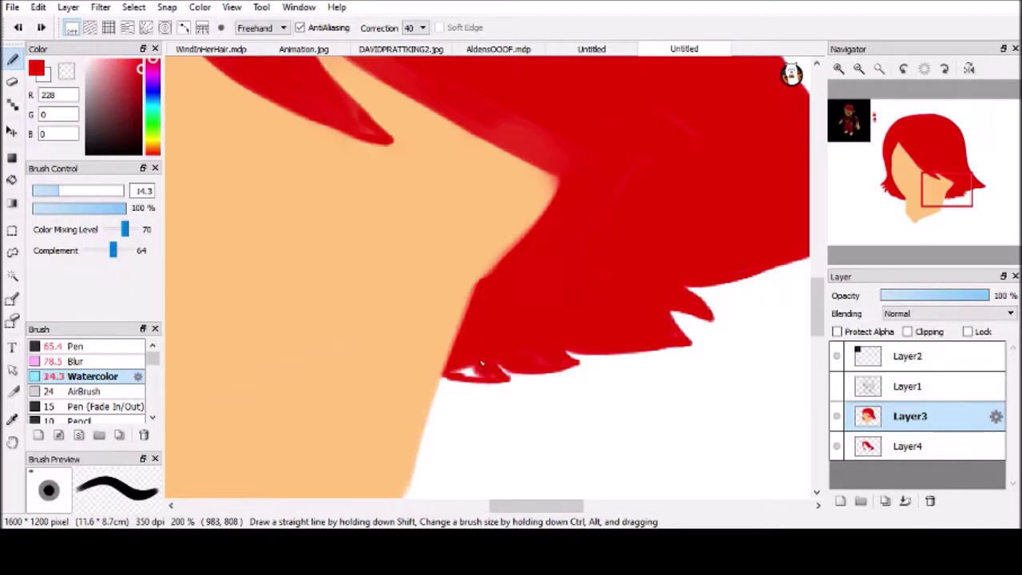
Sharpen the pointed tips of the side hair and smooth its edge along the cheek with red
drag(937, 200, 889, 197)
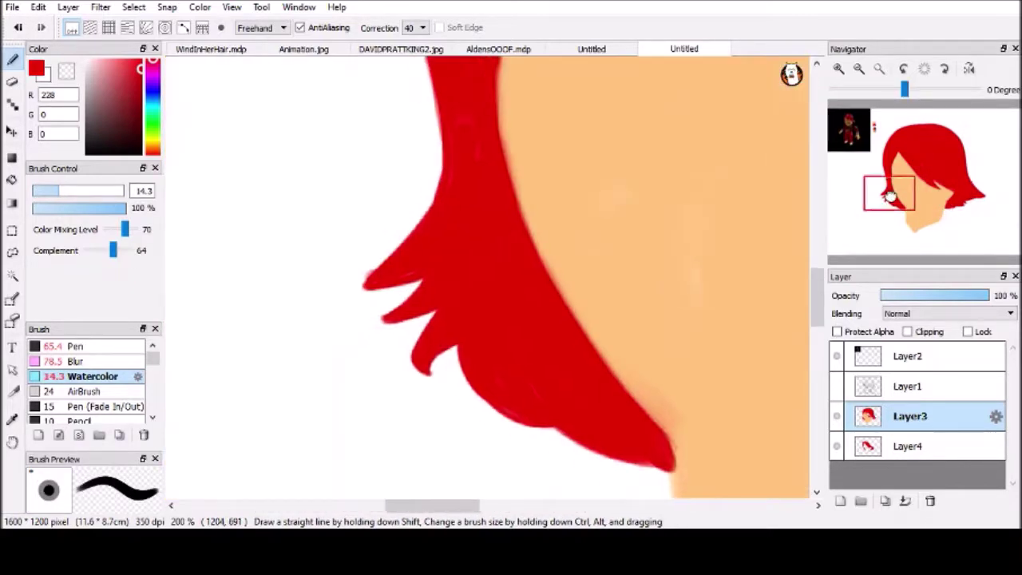
mouse_move(432, 200)
mouse_down()
mouse_move(399, 316)
mouse_move(424, 156)
mouse_move(384, 303)
mouse_up()
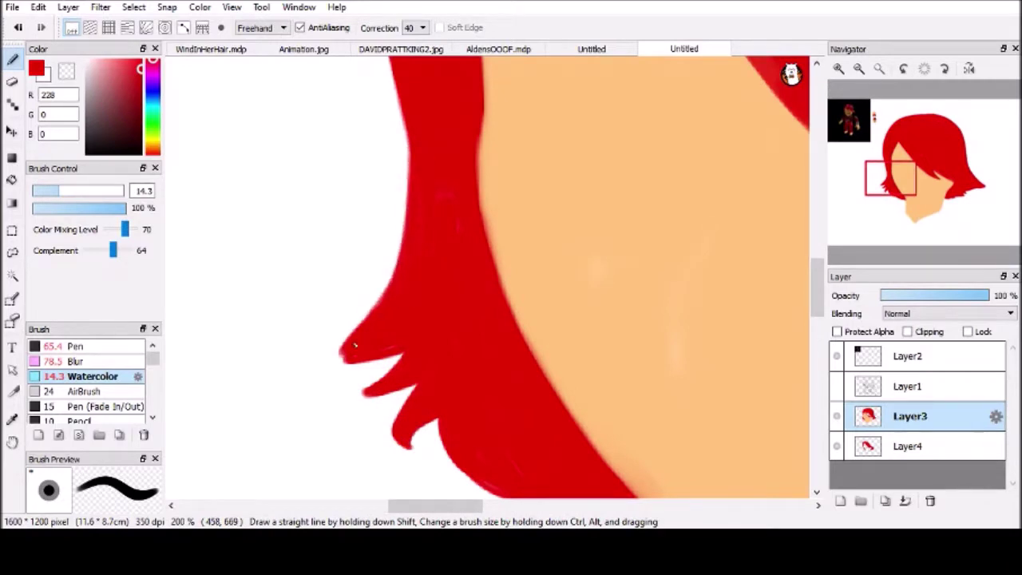
drag(435, 149, 504, 306)
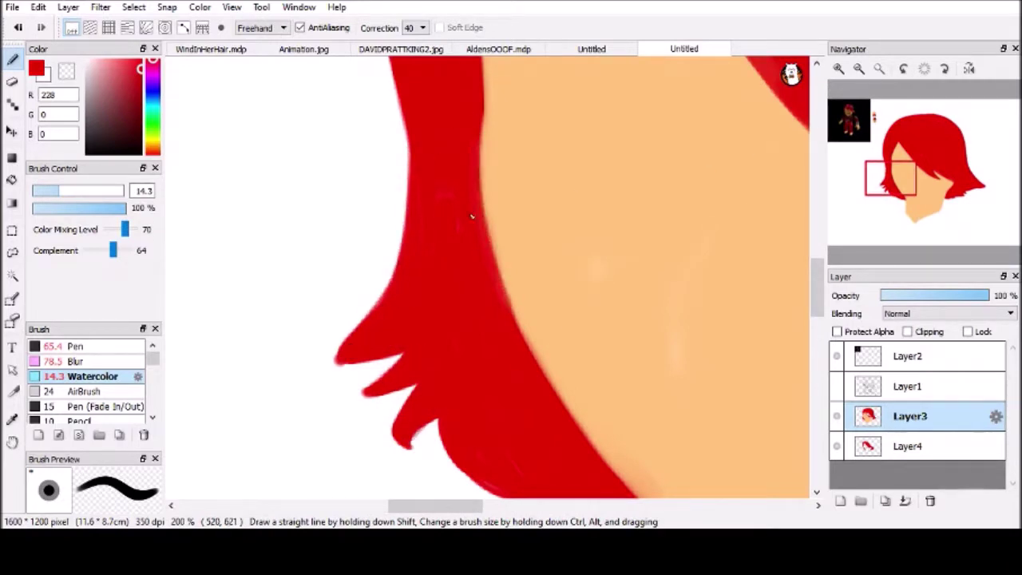
Handwrite "Good stuff" in red beside the portrait and undo the lettering
scroll(276, 365, down, 6)
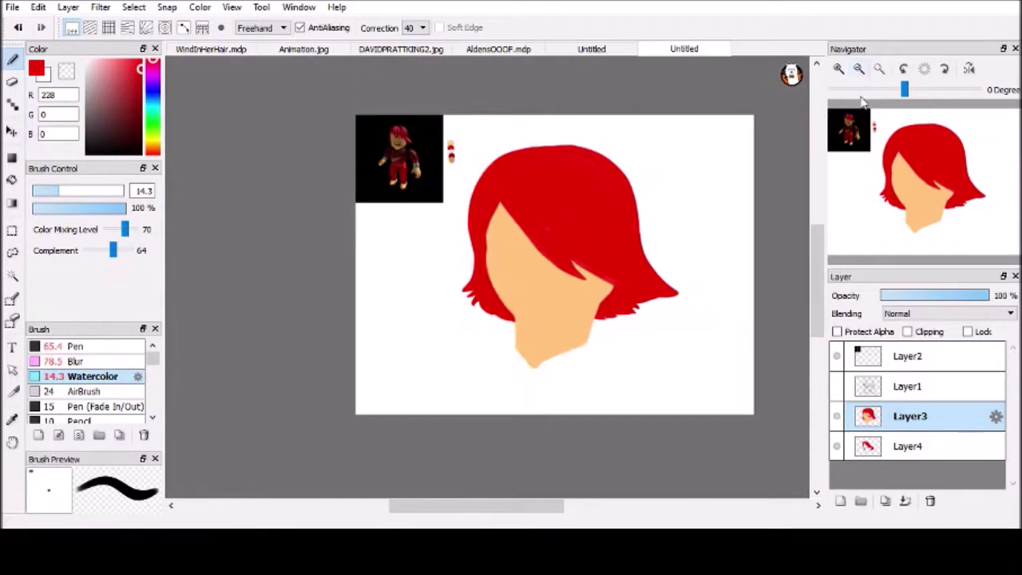
scroll(276, 364, up, 3)
mouse_move(289, 339)
mouse_down()
mouse_move(366, 351)
mouse_move(348, 407)
mouse_move(429, 475)
mouse_up()
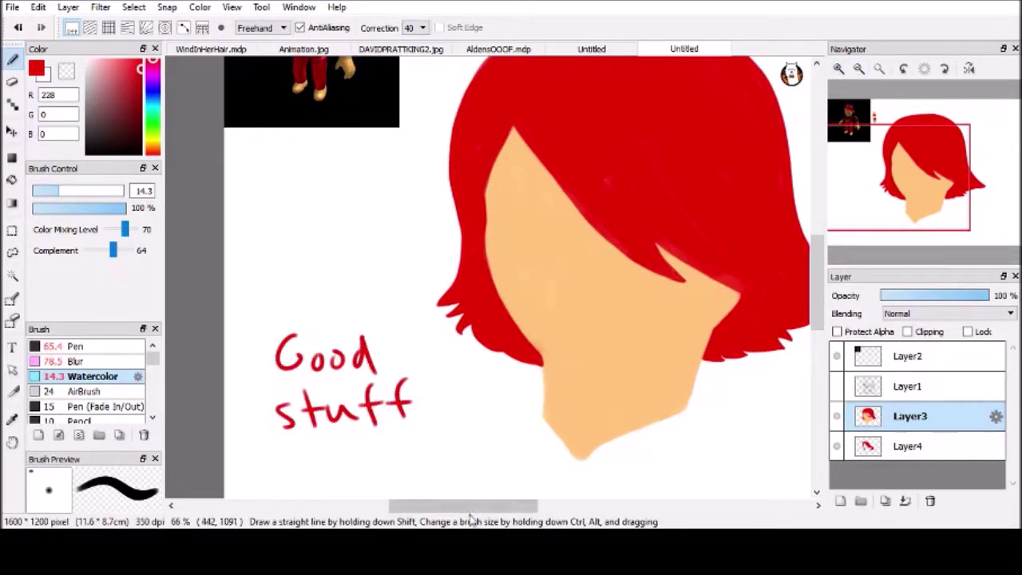
key(ctrl+z)
key(ctrl+z)
key(ctrl+z)
key(ctrl+z)
key(ctrl+z)
key(ctrl+z)
key(ctrl+z)
Show the sketch layer again and sample the tan shadow swatch (204, 148, 80) beside the reference image
click(836, 386)
scroll(902, 180, up, 3)
mouse_move(914, 172)
mouse_down()
mouse_move(888, 177)
mouse_move(905, 177)
mouse_up()
scroll(894, 158, up, 2)
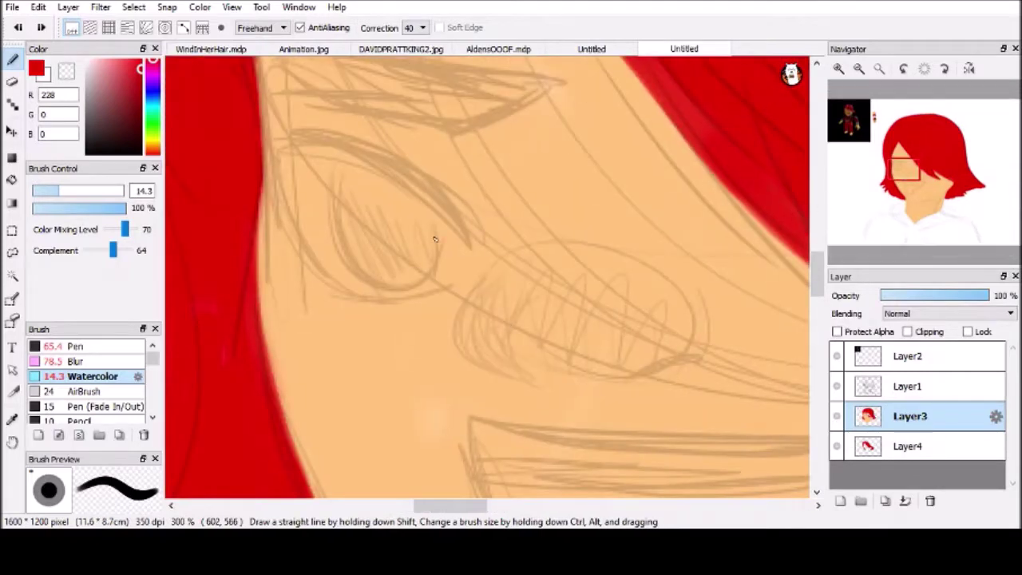
click(848, 128)
alt+click(441, 354)
Draw the jawline from chin to ear in tan with brush size 10, and hide the sketch layer
click(899, 190)
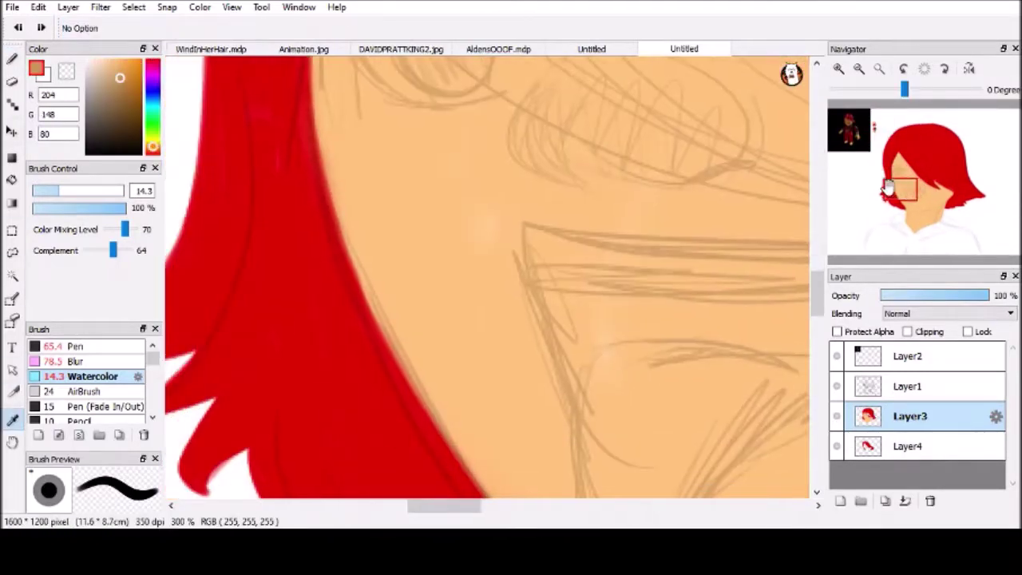
scroll(880, 76, down, 1)
drag(516, 376, 508, 248)
click(50, 190)
mouse_move(316, 236)
mouse_down()
mouse_move(431, 264)
mouse_move(503, 252)
mouse_move(735, 160)
mouse_up()
mouse_move(656, 187)
mouse_down()
mouse_move(775, 134)
mouse_move(543, 388)
mouse_up()
drag(614, 334, 663, 264)
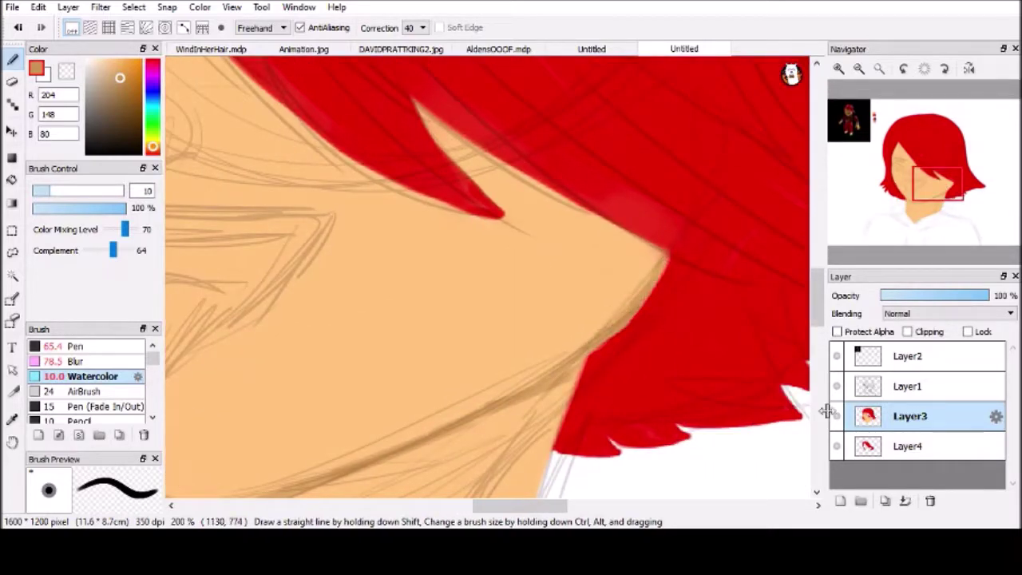
click(875, 221)
drag(876, 221, 931, 200)
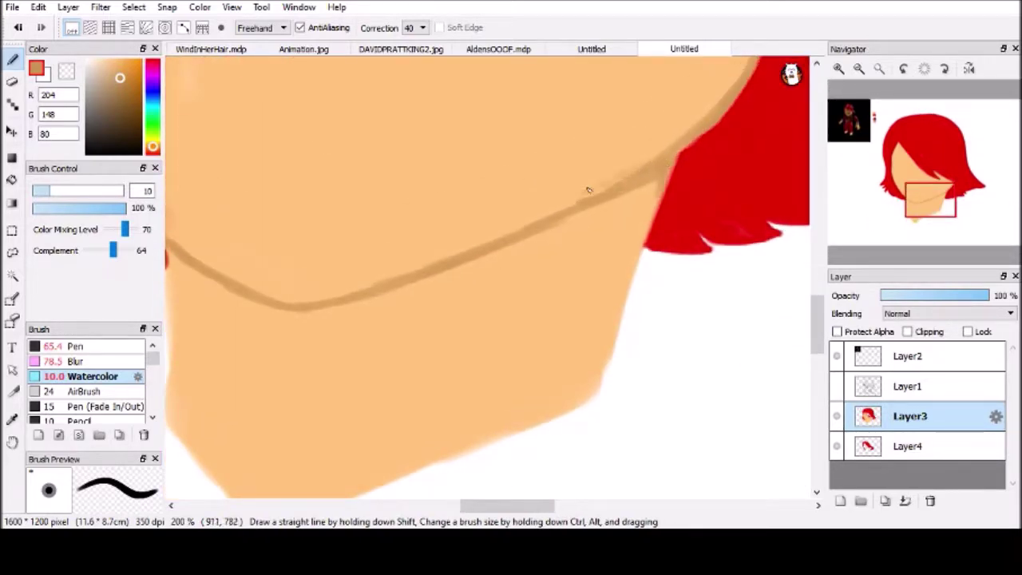
Lower the brush opacity to 43% and shade the face edge along the side hair in tan
drag(102, 209, 73, 208)
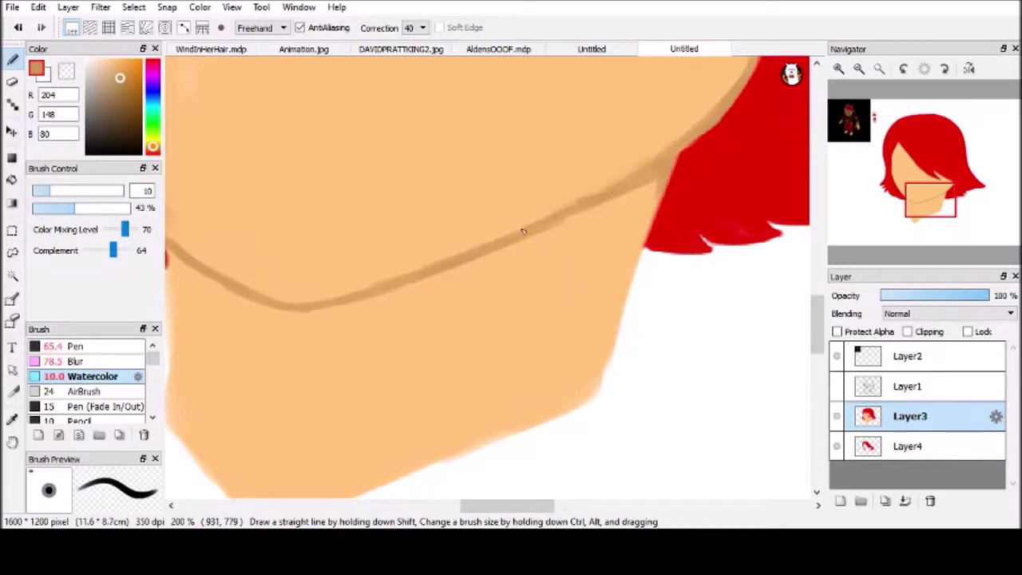
drag(931, 199, 910, 159)
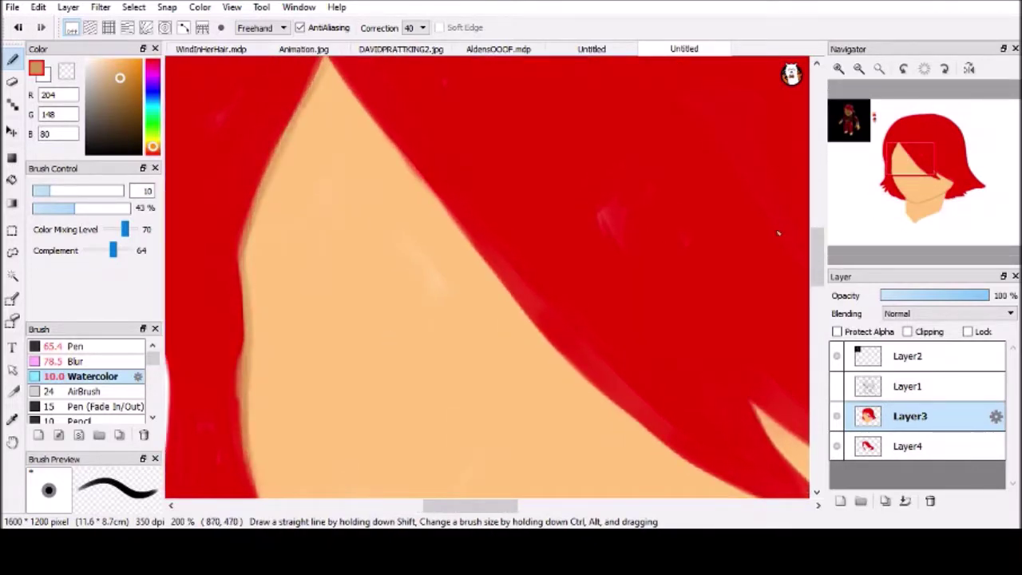
drag(297, 382, 272, 182)
drag(252, 375, 234, 209)
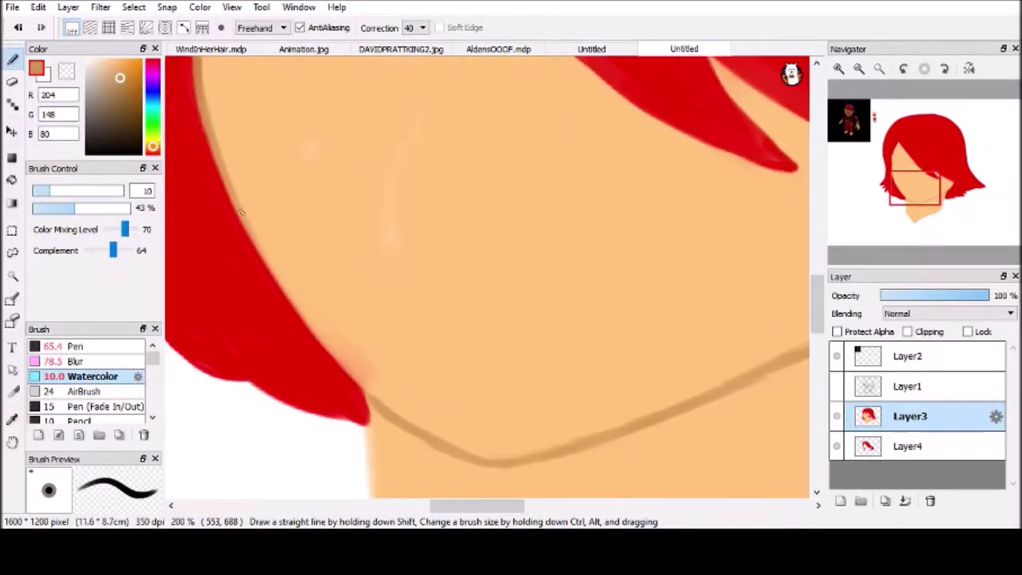
drag(283, 284, 108, 165)
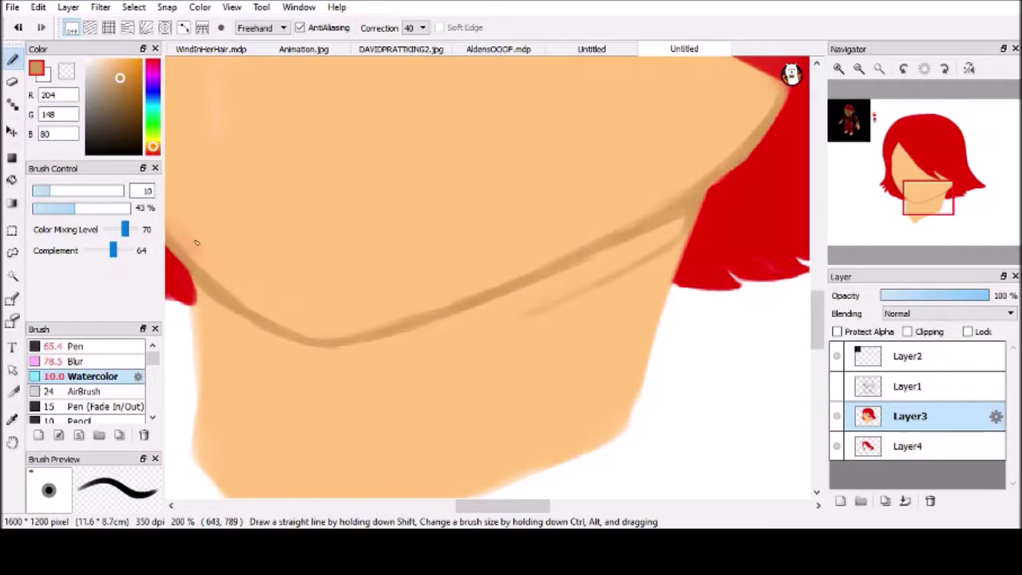
Paint a soft tan shadow band on the neck beneath the jawline at 24% opacity
click(87, 190)
click(55, 208)
mouse_move(678, 225)
mouse_down()
mouse_move(587, 275)
mouse_move(359, 369)
mouse_move(303, 363)
mouse_move(221, 330)
mouse_move(354, 372)
mouse_up()
key(ctrl+z)
mouse_move(239, 335)
mouse_down()
mouse_move(278, 359)
mouse_move(311, 359)
mouse_move(200, 303)
mouse_move(252, 333)
mouse_up()
key(ctrl+z)
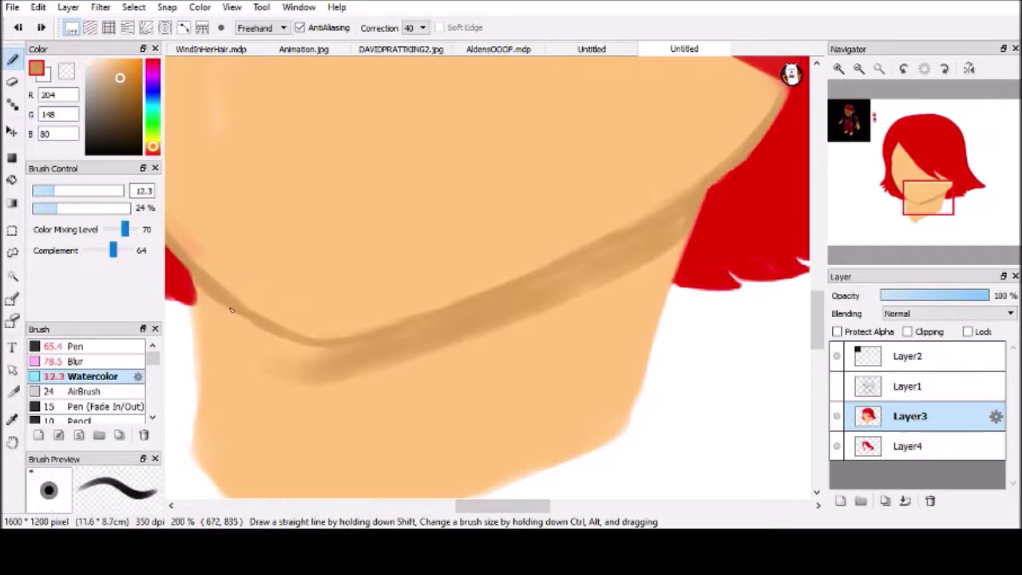
drag(200, 314, 300, 381)
Raise the brush opacity to 76% and extend the tan shadow across the neck and down its side
drag(92, 210, 106, 210)
drag(199, 313, 248, 356)
drag(198, 311, 347, 362)
mouse_move(528, 294)
mouse_down()
mouse_move(671, 222)
mouse_move(681, 241)
mouse_move(654, 323)
mouse_up()
drag(191, 307, 194, 448)
scroll(487, 280, down, 3)
scroll(487, 279, left, 2)
mouse_move(284, 303)
mouse_down()
mouse_move(411, 448)
mouse_move(670, 327)
mouse_move(731, 287)
mouse_up()
Shade the forehead and cheek in tan along the underside of the fringe with brush size 12.3
click(929, 187)
drag(929, 187, 929, 194)
mouse_move(541, 160)
mouse_down()
mouse_move(644, 274)
mouse_move(671, 238)
mouse_move(793, 313)
mouse_move(695, 267)
mouse_up()
drag(584, 203, 720, 274)
drag(488, 215, 547, 253)
drag(481, 222, 713, 247)
mouse_move(627, 304)
mouse_down()
mouse_move(770, 320)
mouse_move(675, 319)
mouse_move(555, 194)
mouse_up()
drag(488, 102, 602, 320)
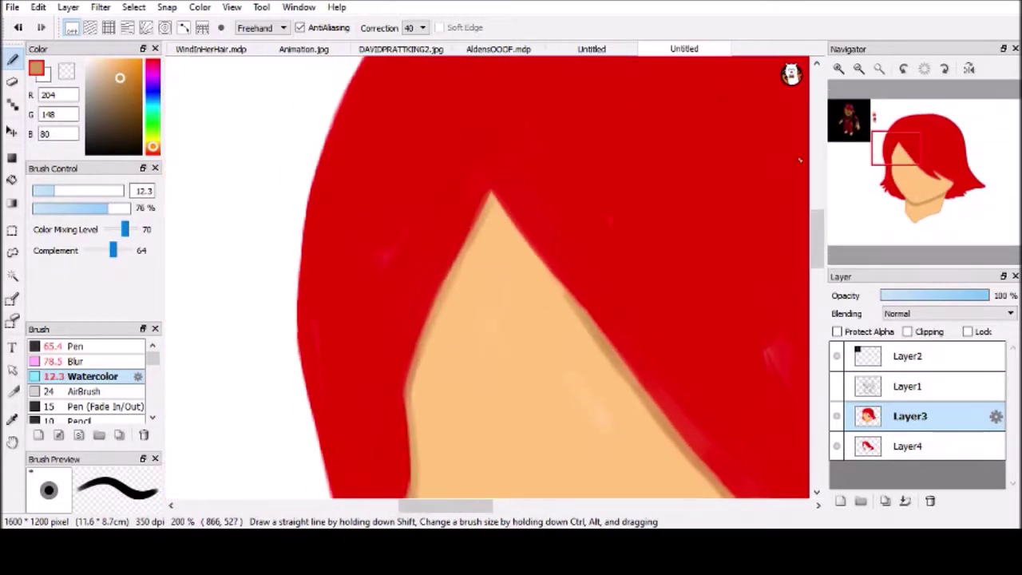
Deepen the tan shading along the fringe edge and side hair around the forehead's pointed tip
drag(492, 200, 561, 292)
drag(459, 274, 415, 391)
mouse_move(657, 251)
mouse_down()
mouse_move(607, 96)
mouse_move(630, 104)
mouse_up()
Show the sketch on Layer1 and set the Watercolor brush size to 30
click(836, 387)
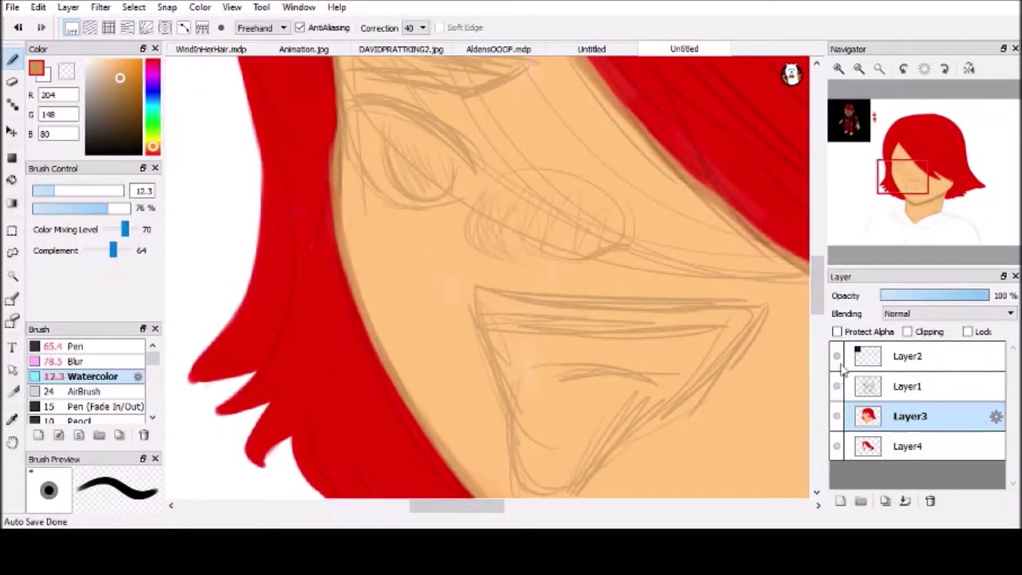
click(836, 387)
click(837, 387)
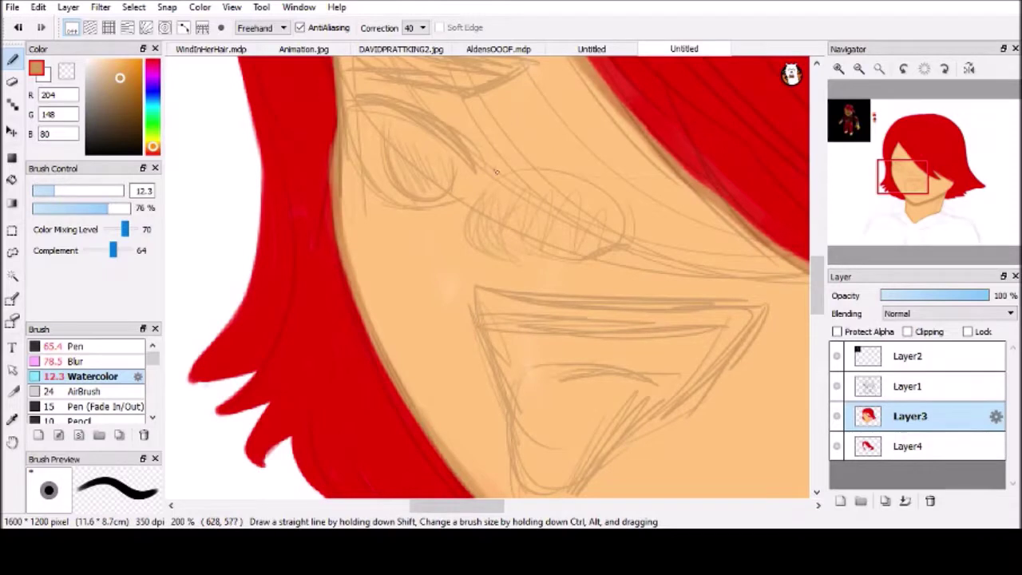
click(84, 191)
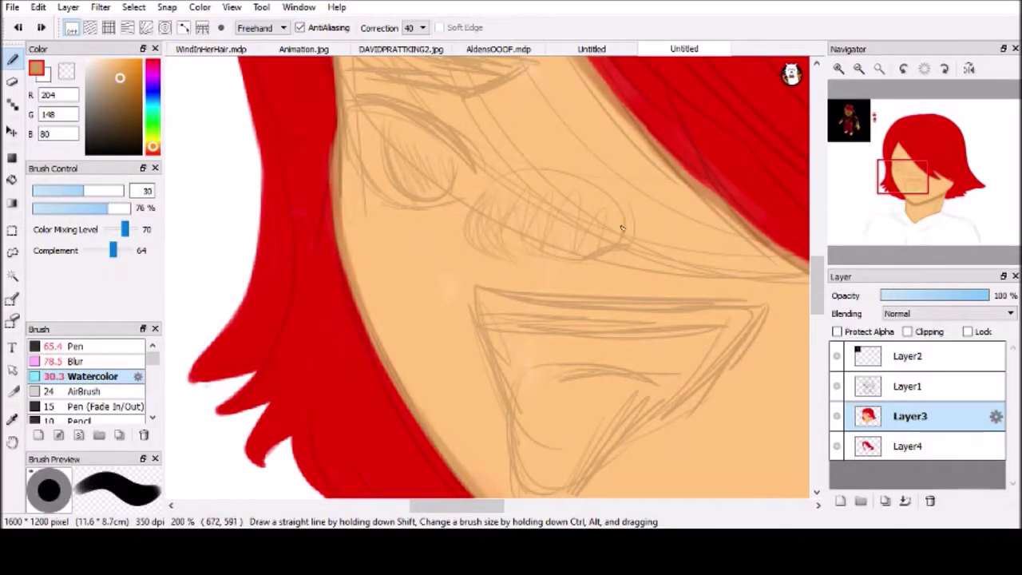
Try shading the nose and its bridge in tan at 76% opacity
click(837, 387)
drag(491, 234, 479, 135)
drag(479, 188, 510, 244)
key(ctrl+z)
key(ctrl+z)
click(837, 387)
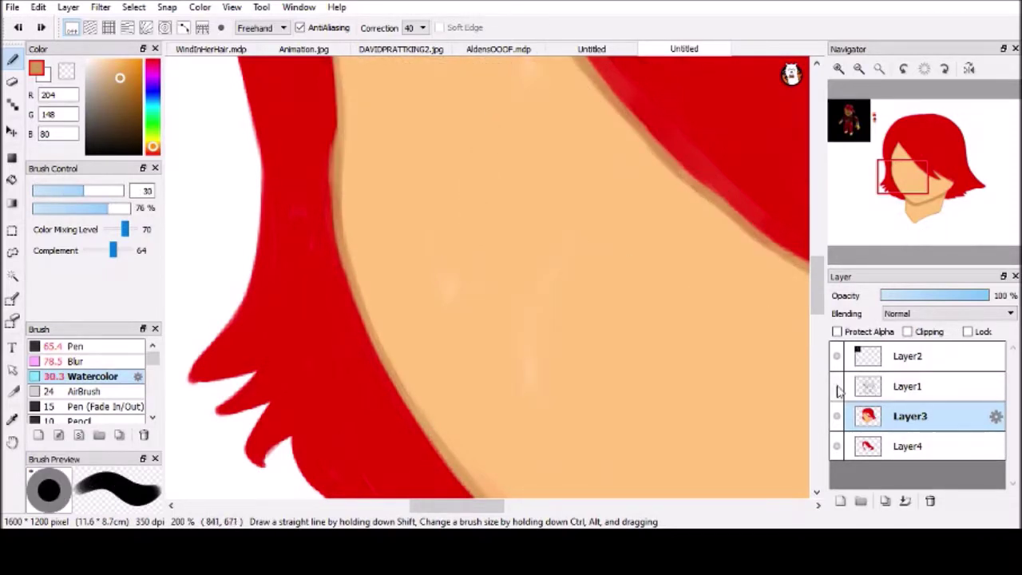
Lower the brush opacity to 48% and shade the sketched oval of the nose in tan
click(79, 207)
mouse_move(514, 145)
mouse_down()
mouse_move(520, 171)
mouse_move(546, 175)
mouse_move(589, 146)
mouse_up()
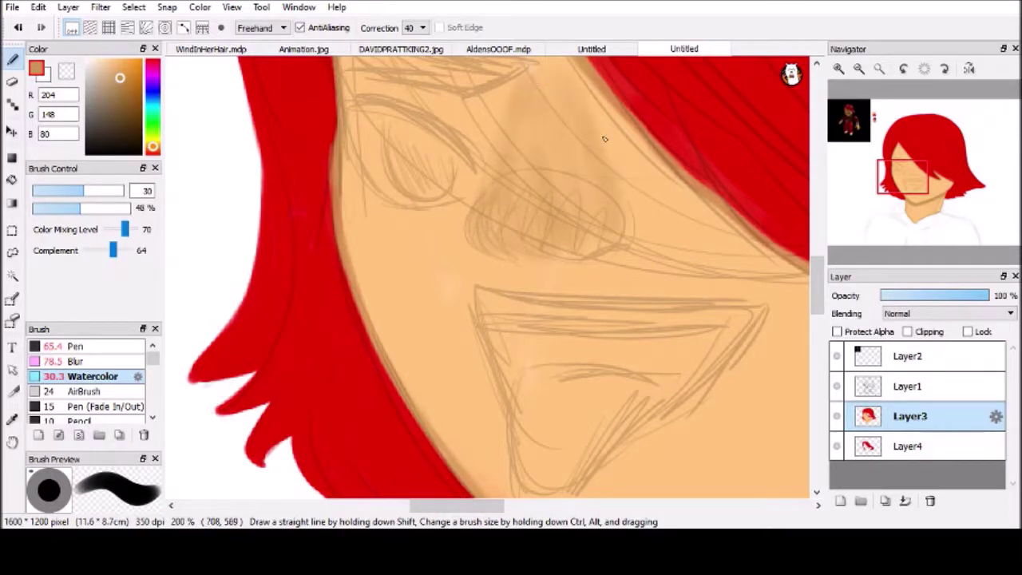
click(837, 386)
key(ctrl+z)
key(ctrl+z)
click(837, 386)
mouse_move(467, 200)
mouse_down()
mouse_move(489, 244)
mouse_move(571, 253)
mouse_move(612, 229)
mouse_up()
Paint a small white highlight on top of the nose and reduce the brush size to 11.9
key(x)
click(836, 387)
click(837, 387)
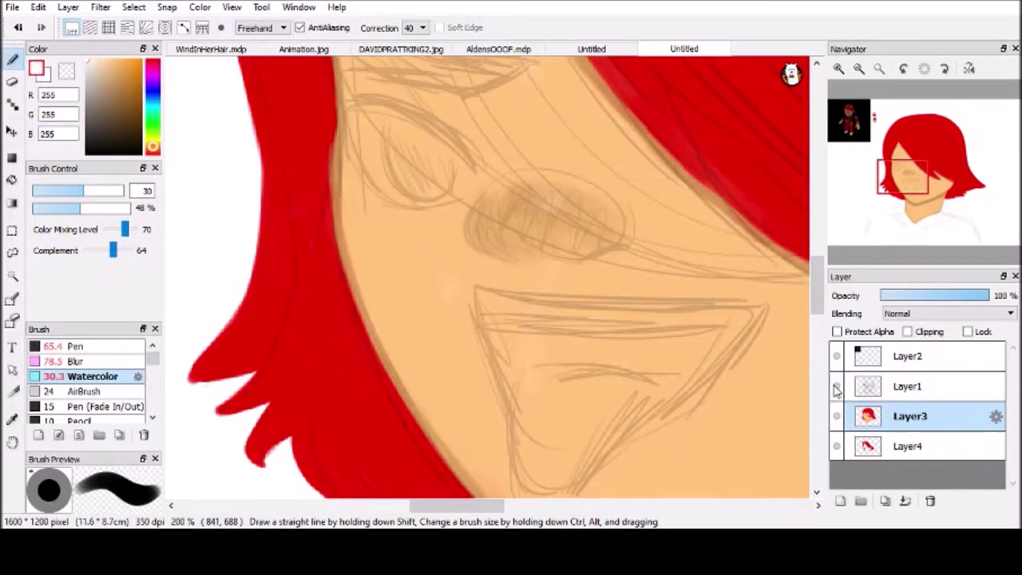
click(83, 116)
key(bracketleft)
key(bracketleft)
key(bracketleft)
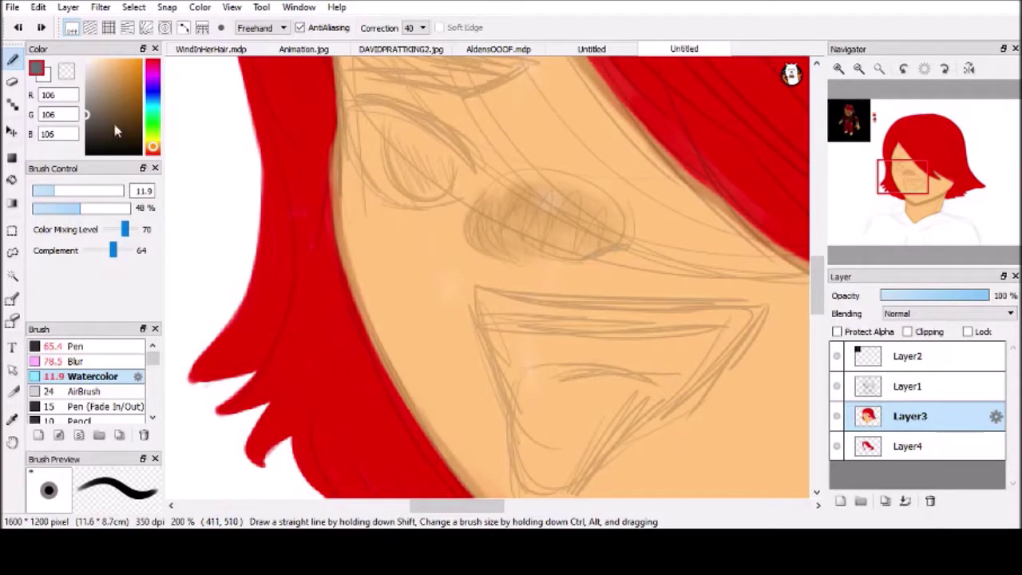
Darken the nostril and the underside of the nose in black at 48% opacity
click(86, 151)
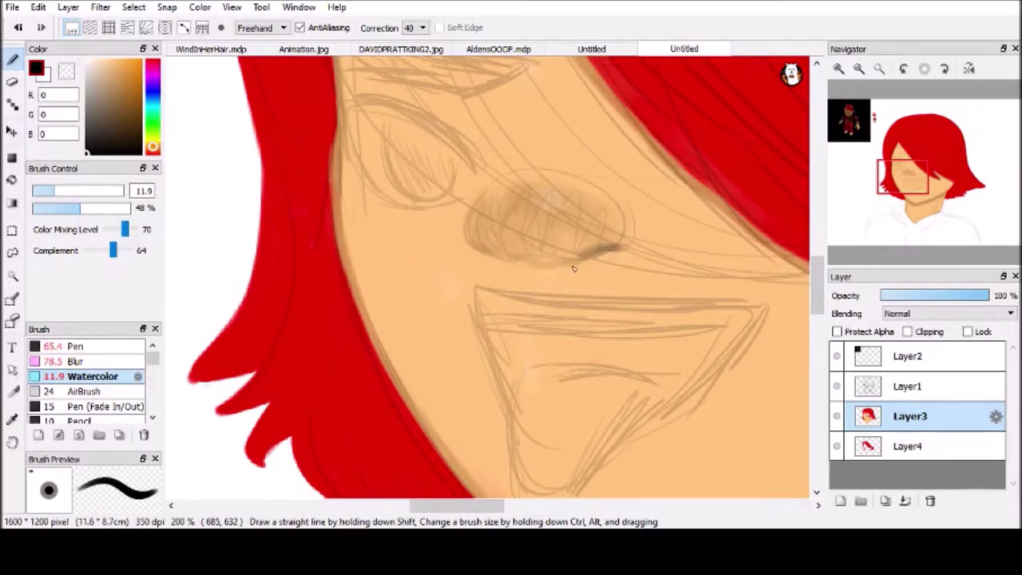
click(836, 386)
click(837, 385)
Hide the sketch layer and paint dark red (144, 0, 0) strand shadows through the fringe
click(858, 68)
click(858, 68)
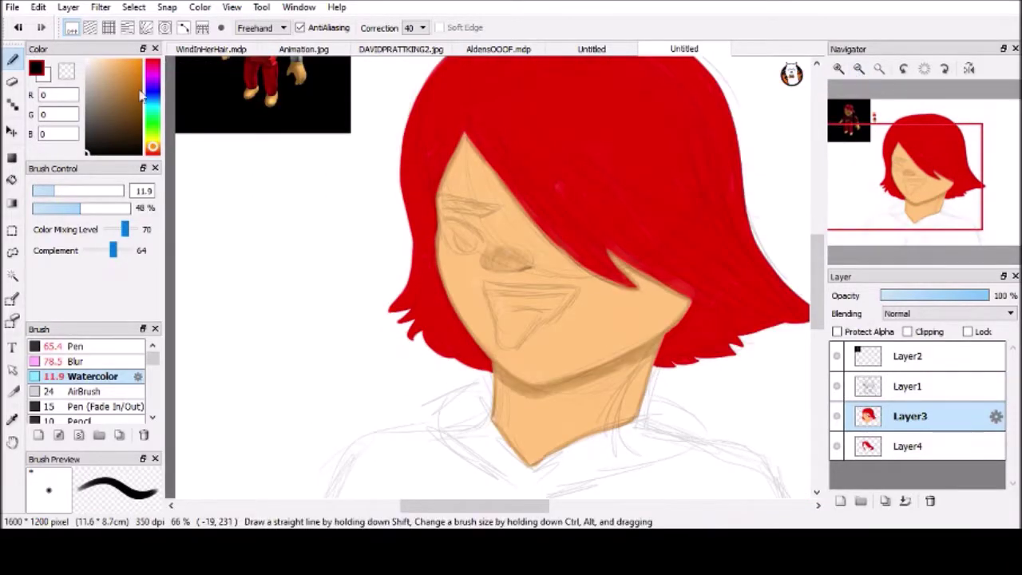
drag(816, 274, 816, 296)
scroll(495, 271, up, 2)
click(153, 64)
click(140, 100)
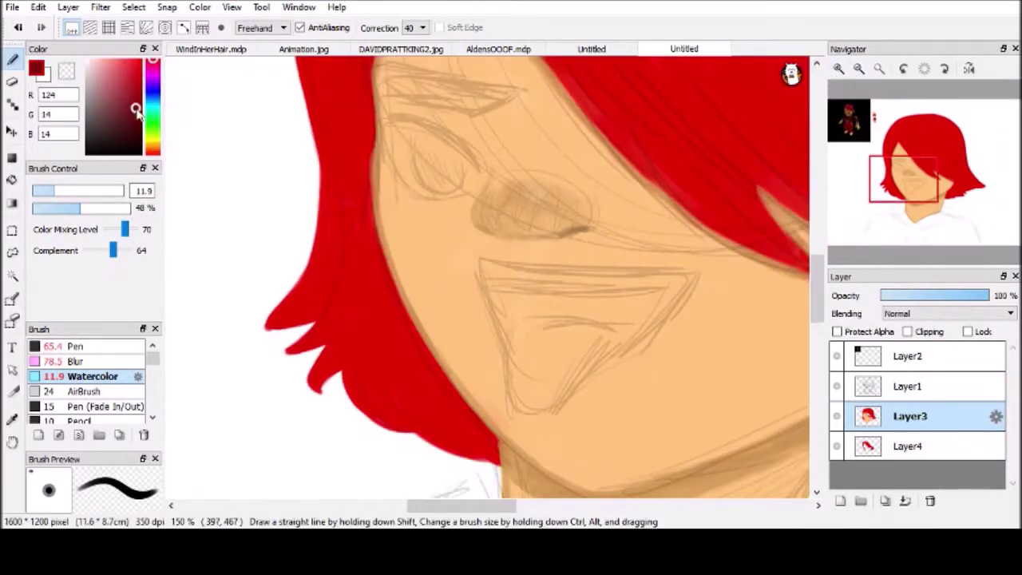
click(838, 68)
click(931, 164)
click(859, 68)
click(837, 386)
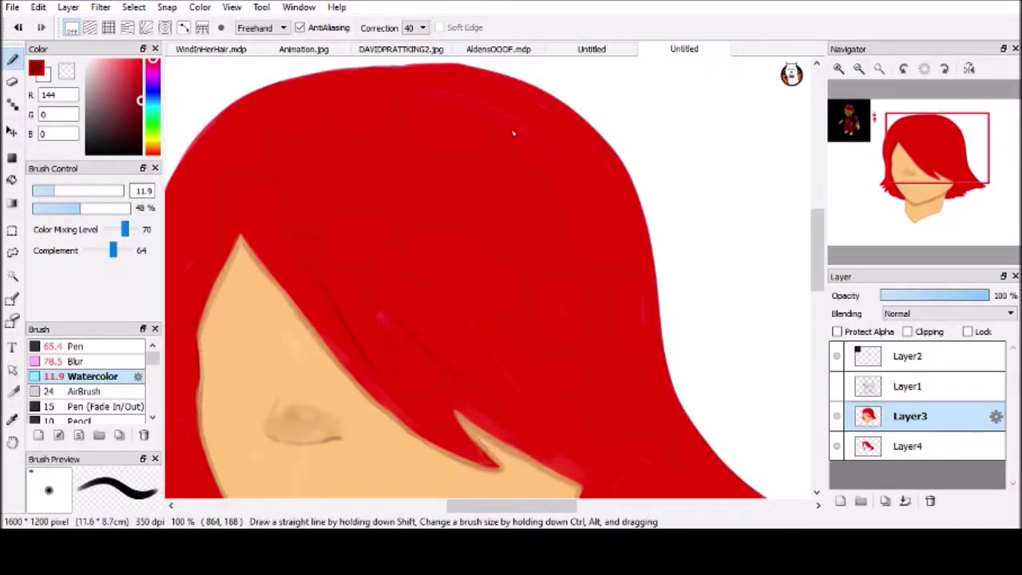
Extend the dark red strand shading across the flared lower hair and the side hair beside the face
click(910, 186)
drag(721, 301, 641, 269)
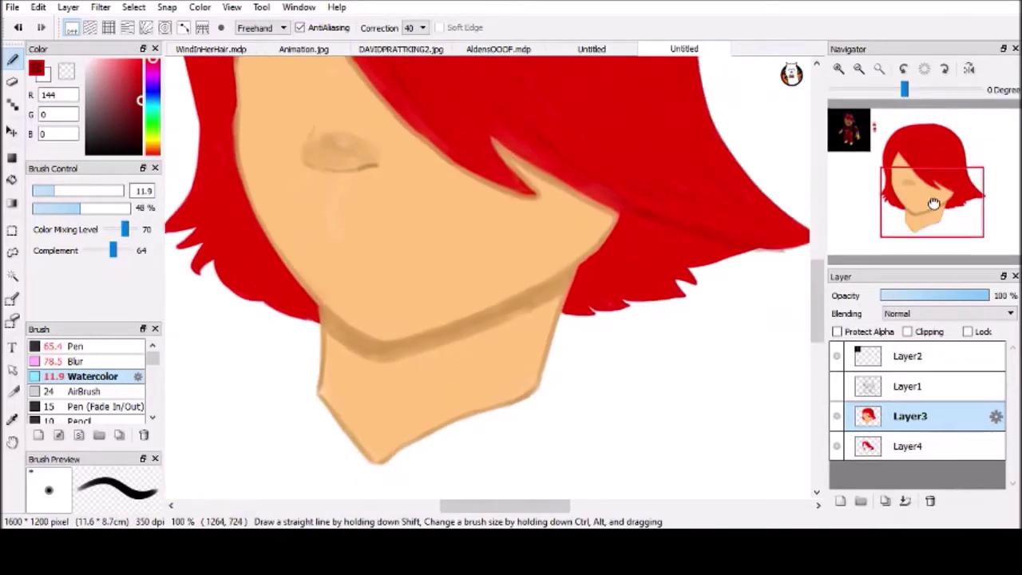
click(907, 149)
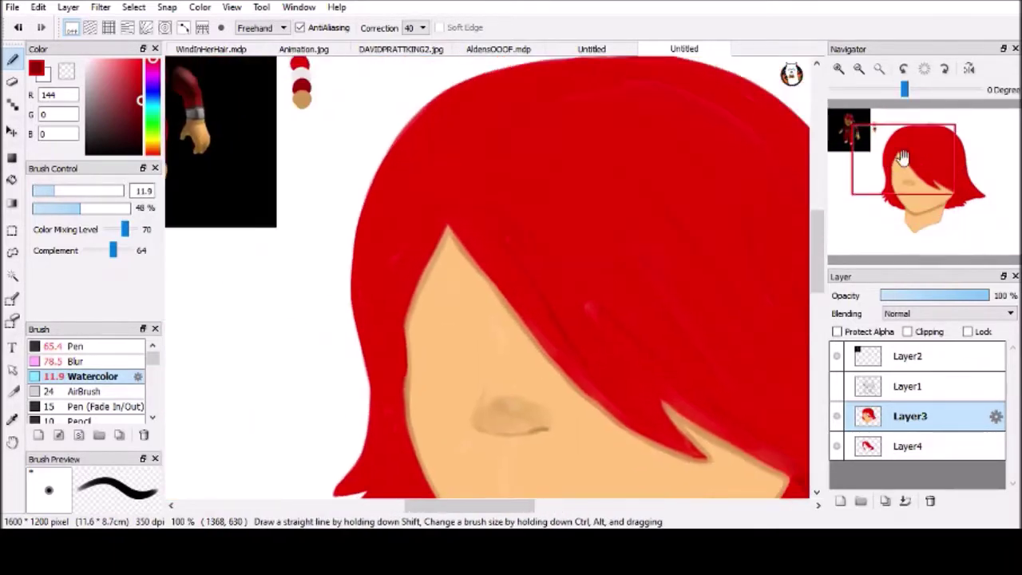
click(904, 164)
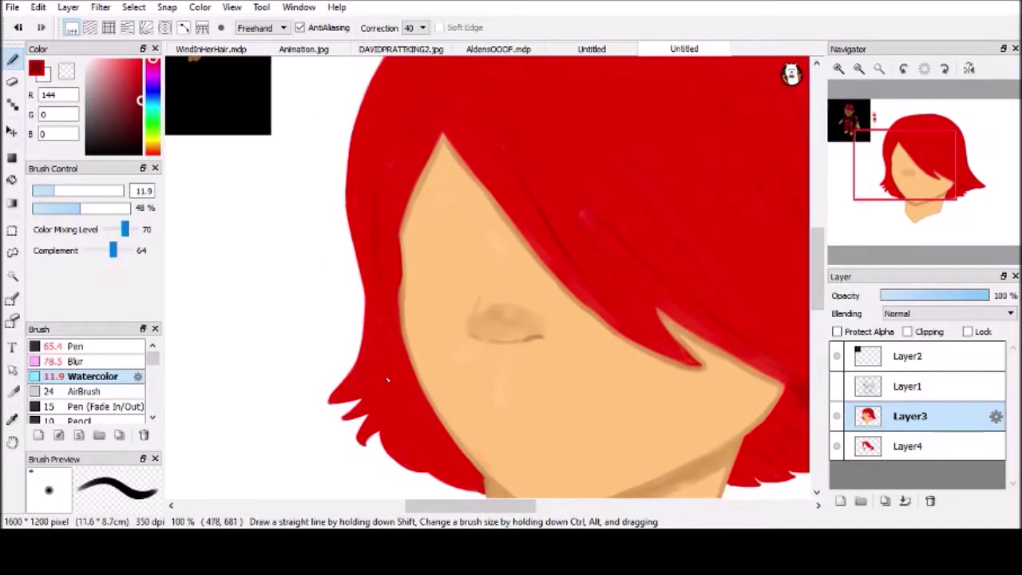
click(911, 153)
click(911, 143)
Paint bright red (255, 40, 40) strands through the hair and a lighter (255, 90, 90) highlight band across the crown at size 18
alt+click(252, 103)
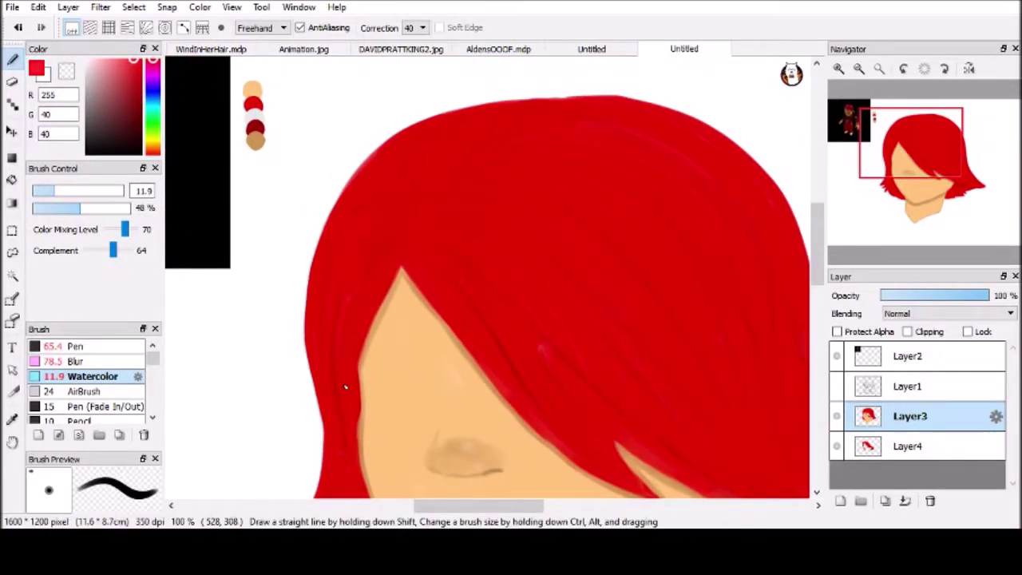
drag(343, 308, 399, 148)
click(924, 188)
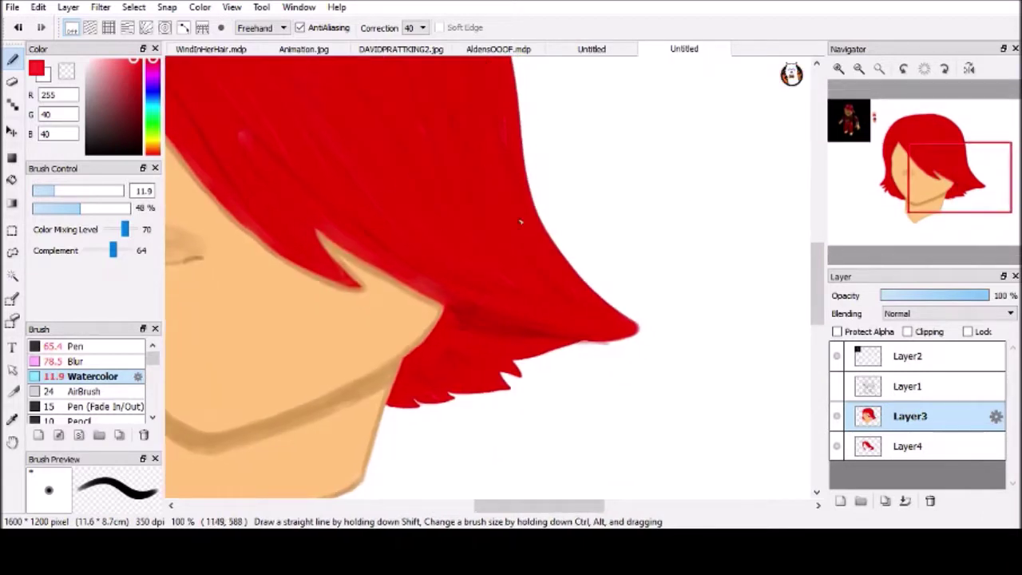
click(938, 160)
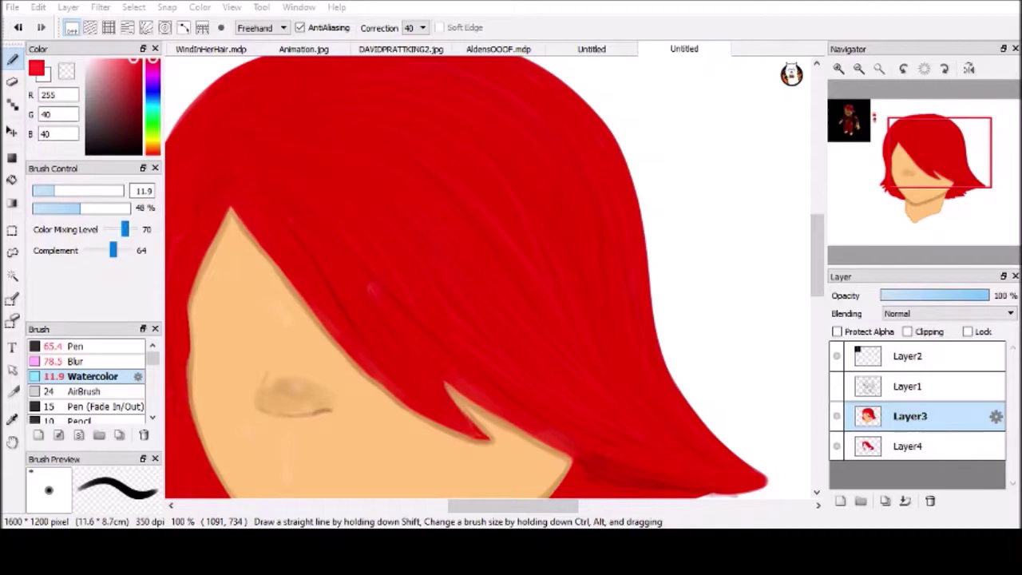
mouse_move(938, 155)
mouse_down()
mouse_move(934, 213)
mouse_move(918, 183)
mouse_move(918, 127)
mouse_up()
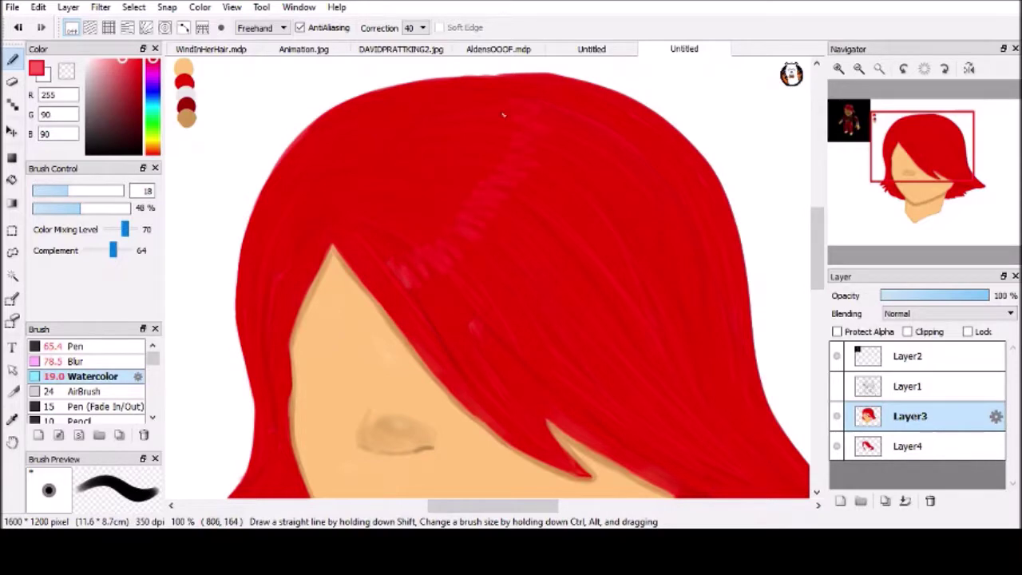
Cover the stray pale marks on the face with skin colour (255, 196, 123) and soften the nose shading with tan (231, 174, 103)
click(838, 68)
click(906, 178)
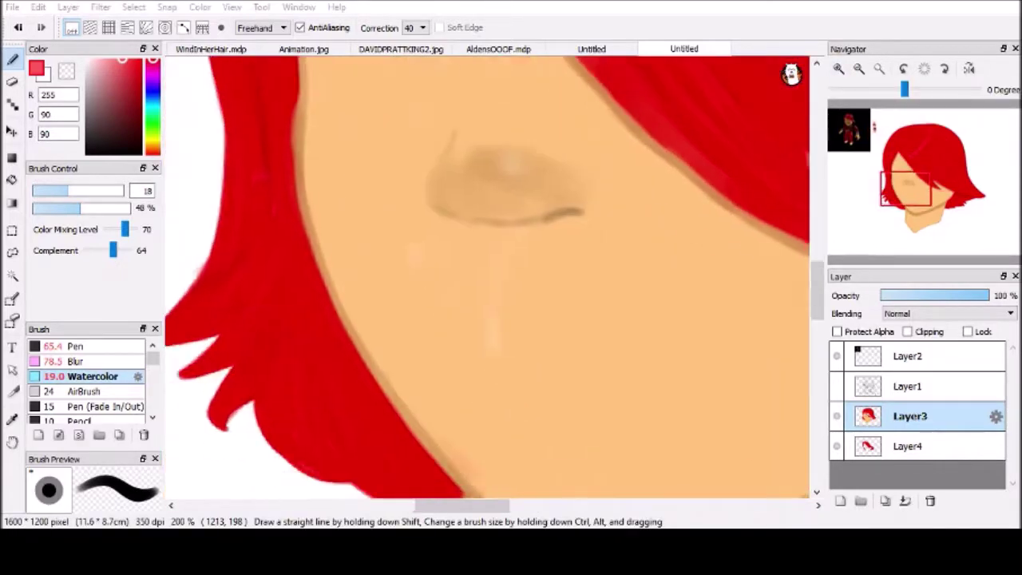
drag(905, 178, 905, 172)
alt+click(292, 194)
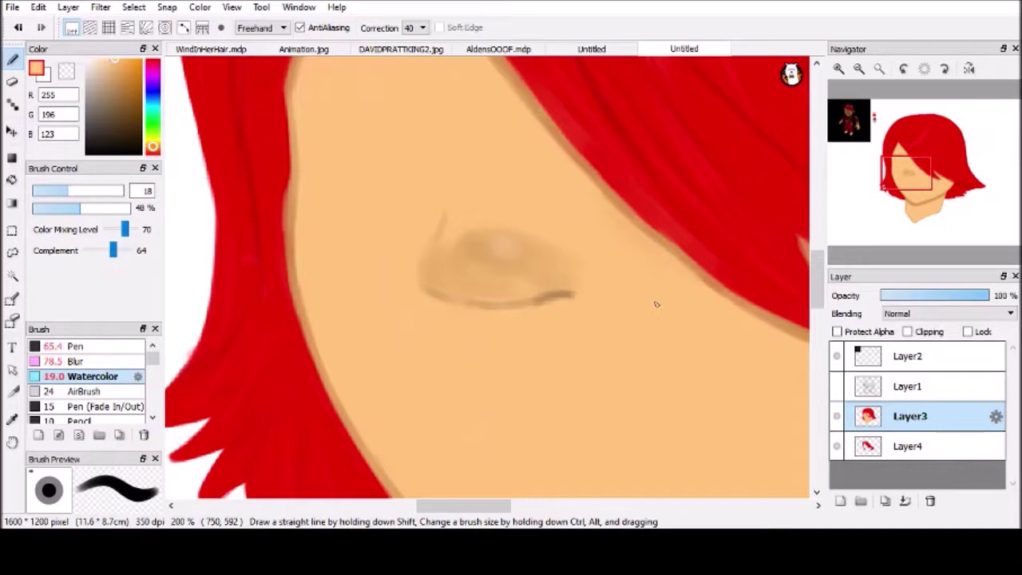
alt+click(422, 233)
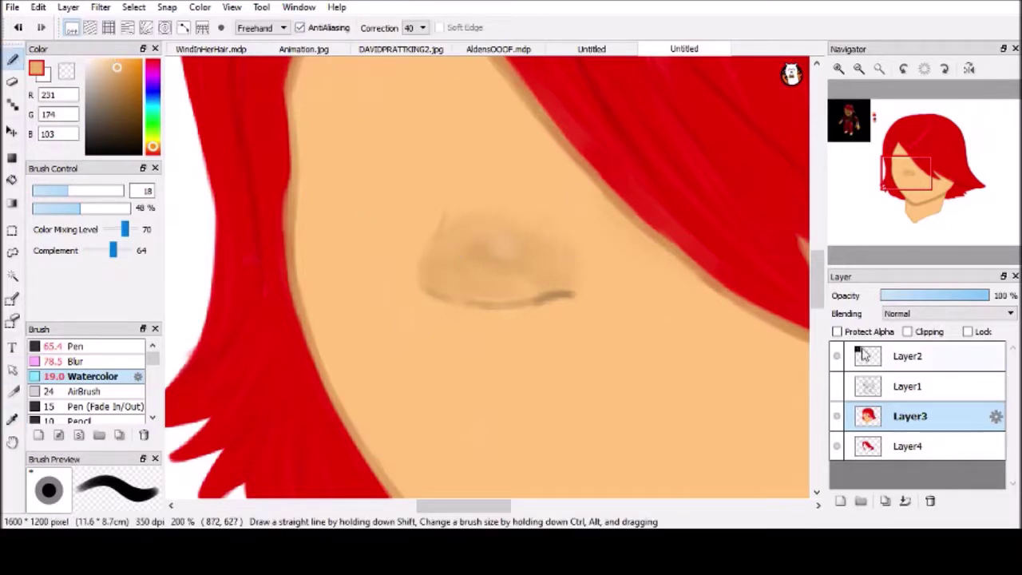
Show the sketch layer and ink the upper eyelid as a thick black curve with the Pen at size 13.5
click(836, 385)
click(122, 152)
click(76, 345)
click(840, 69)
mouse_move(311, 148)
mouse_down()
mouse_move(389, 146)
mouse_move(523, 217)
mouse_move(582, 278)
mouse_move(380, 155)
mouse_move(568, 267)
mouse_up()
key(ctrl+z)
key(ctrl+z)
key(ctrl+z)
key(ctrl+z)
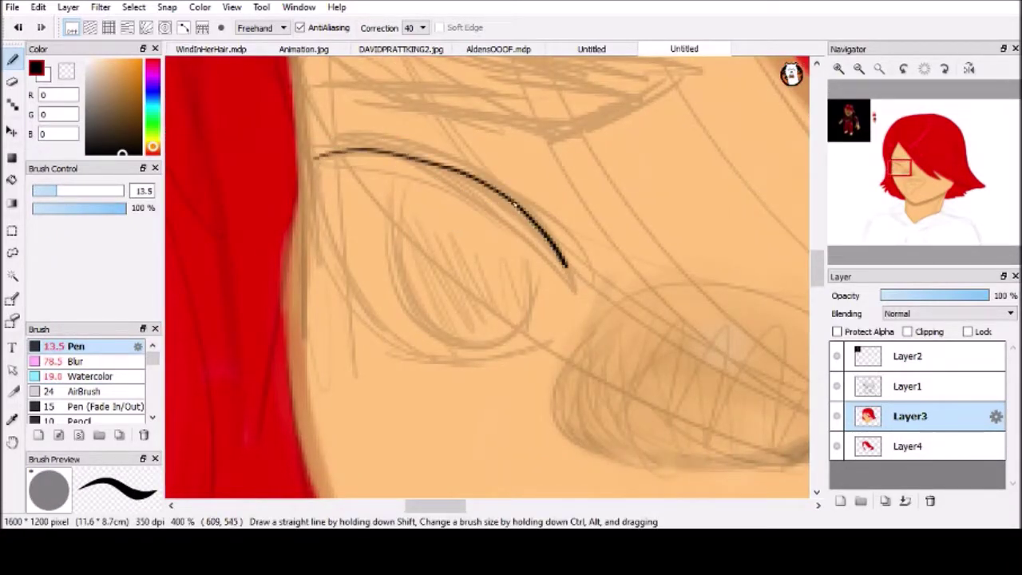
drag(315, 157, 431, 160)
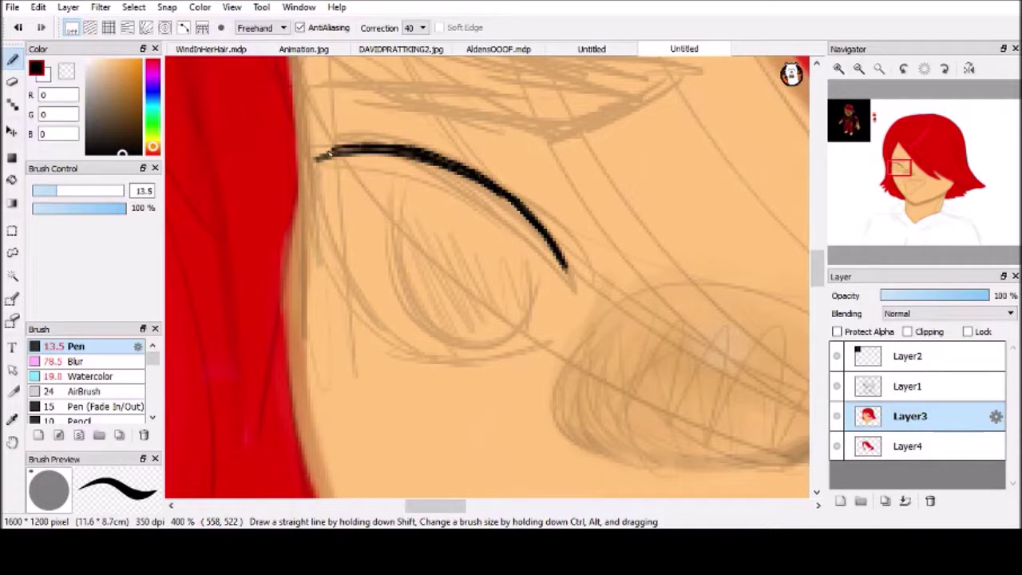
Ink the eye's outer side and lower lid as a thin black curve following the sketch
drag(303, 177, 327, 272)
drag(327, 271, 417, 358)
key(ctrl+z)
mouse_move(343, 315)
mouse_down()
mouse_move(417, 357)
mouse_move(519, 361)
mouse_up()
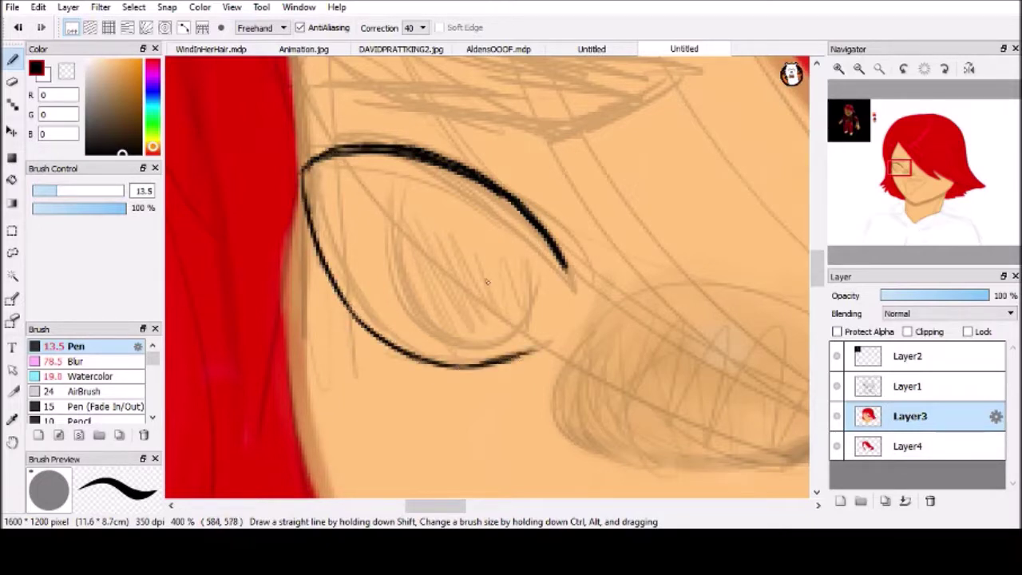
Handwrite the note "Green Eye" in black inside the eye outline
drag(356, 210, 377, 212)
mouse_move(386, 220)
mouse_down()
mouse_move(412, 241)
mouse_move(404, 228)
mouse_up()
key(ctrl+z)
key(ctrl+z)
drag(427, 229, 447, 234)
drag(452, 245, 495, 250)
drag(500, 246, 563, 262)
drag(376, 270, 396, 298)
drag(404, 274, 431, 313)
drag(444, 281, 468, 303)
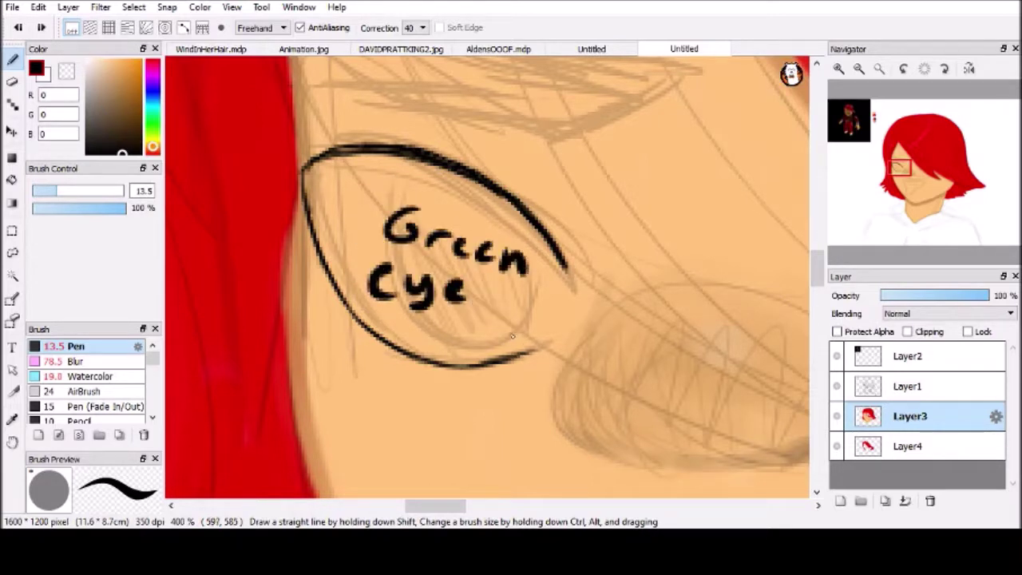
Undo the handwritten note inside the eye
key(ctrl+z)
key(ctrl+z)
key(ctrl+z)
key(ctrl+z)
key(ctrl+z)
key(ctrl+z)
key(ctrl+z)
key(ctrl+z)
key(ctrl+z)
drag(382, 205, 394, 204)
drag(388, 206, 389, 237)
drag(423, 209, 417, 240)
drag(443, 209, 463, 242)
key(ctrl+z)
key(ctrl+z)
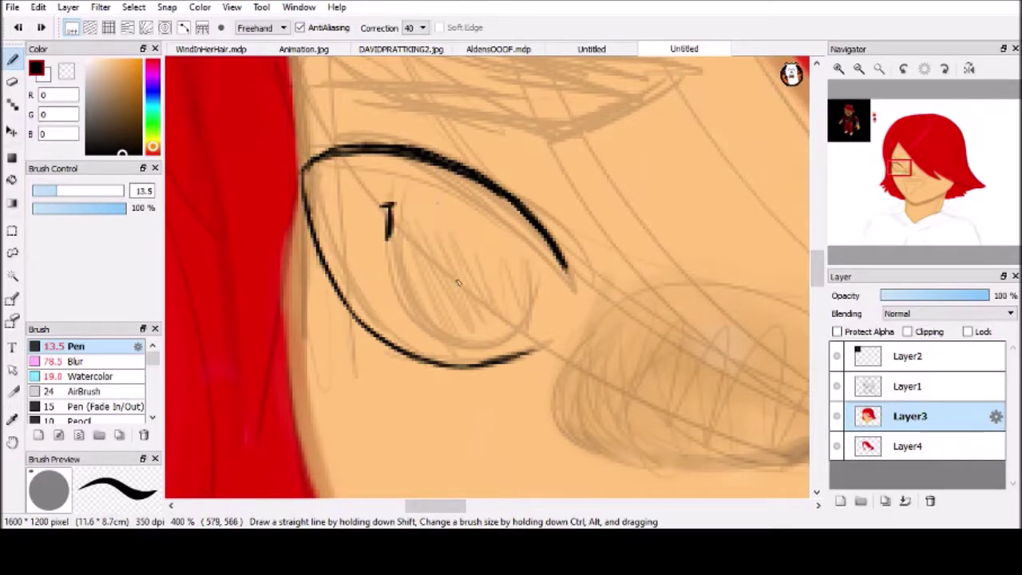
Hide the sketch layer and paint white along the inside edge of the eye outline, closing its inner corner
key(x)
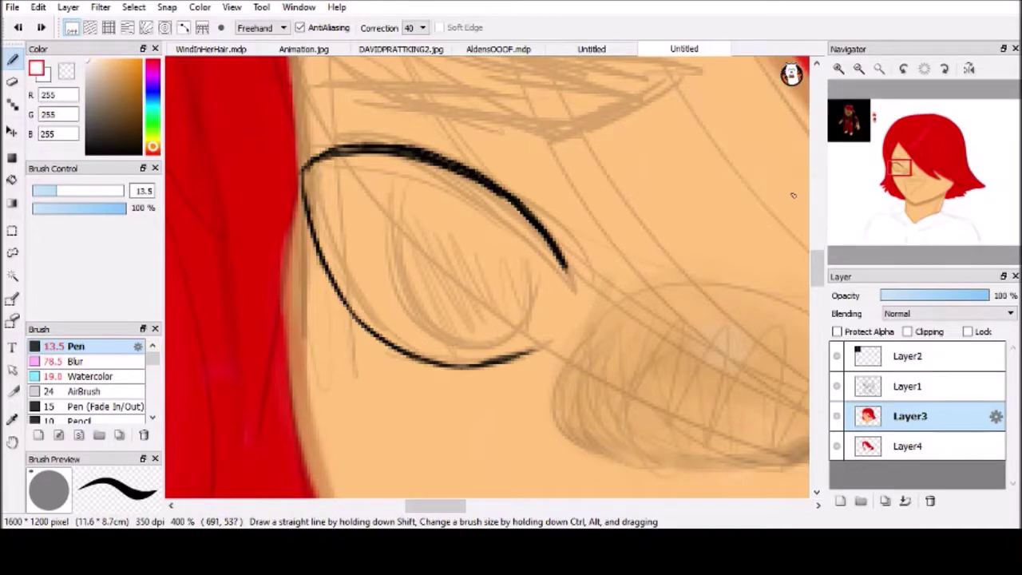
key(ctrl+plus)
mouse_move(217, 122)
mouse_down()
mouse_move(259, 108)
mouse_move(370, 105)
mouse_move(440, 140)
mouse_up()
click(836, 385)
mouse_move(497, 159)
mouse_down()
mouse_move(554, 197)
mouse_move(610, 321)
mouse_up()
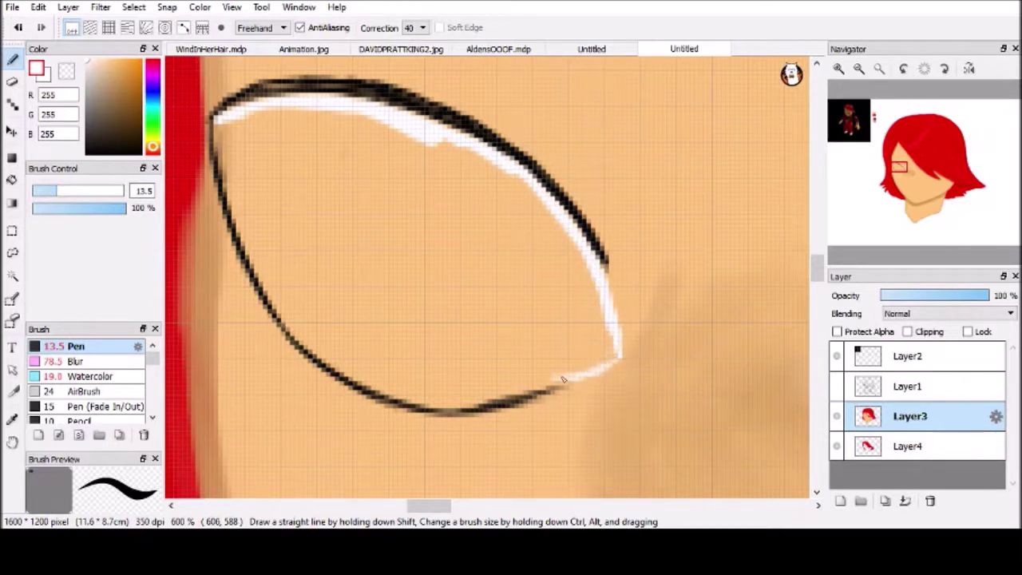
drag(580, 380, 473, 398)
mouse_move(219, 138)
mouse_down()
mouse_move(275, 307)
mouse_move(355, 369)
mouse_up()
mouse_move(264, 244)
mouse_down()
mouse_move(324, 348)
mouse_move(360, 363)
mouse_up()
drag(423, 405, 575, 378)
Fill the rest of the eye interior with white
mouse_move(431, 142)
mouse_down()
mouse_move(525, 189)
mouse_move(618, 327)
mouse_move(563, 372)
mouse_up()
mouse_move(221, 118)
mouse_down()
mouse_move(348, 121)
mouse_move(531, 222)
mouse_move(580, 305)
mouse_move(592, 352)
mouse_move(393, 383)
mouse_up()
mouse_move(328, 354)
mouse_down()
mouse_move(370, 372)
mouse_move(268, 231)
mouse_move(239, 174)
mouse_move(238, 139)
mouse_move(324, 137)
mouse_move(396, 156)
mouse_move(536, 257)
mouse_move(551, 251)
mouse_move(532, 230)
mouse_move(616, 298)
mouse_move(559, 358)
mouse_up()
mouse_move(254, 151)
mouse_down()
mouse_move(265, 143)
mouse_move(303, 285)
mouse_move(345, 332)
mouse_up()
drag(423, 209, 477, 260)
mouse_move(392, 203)
mouse_down()
mouse_move(359, 297)
mouse_move(365, 333)
mouse_move(407, 366)
mouse_move(456, 380)
mouse_move(406, 348)
mouse_move(541, 335)
mouse_up()
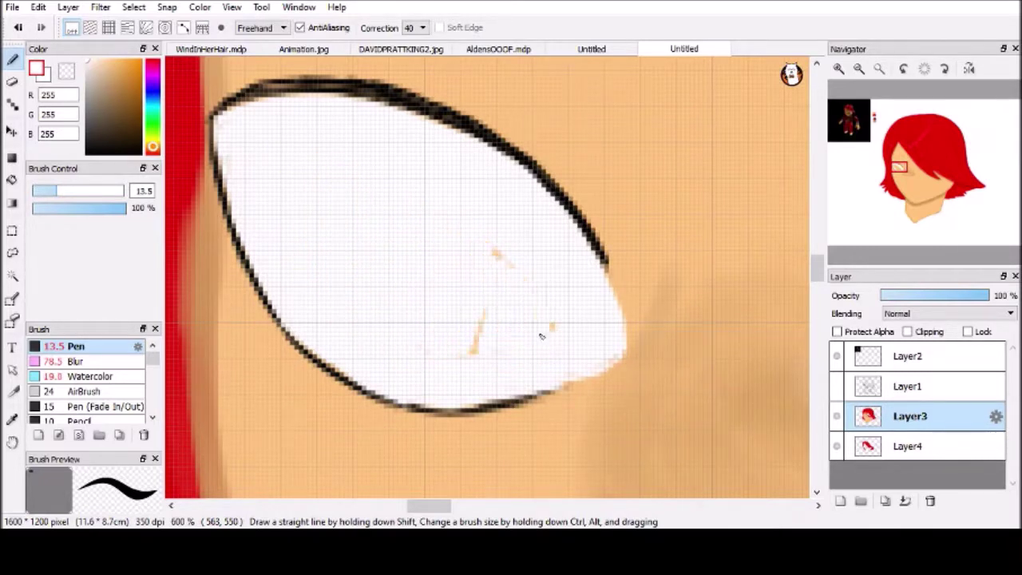
Retouch the outer end of the upper eyelid line in black
key(x)
drag(334, 85, 239, 101)
drag(899, 167, 897, 174)
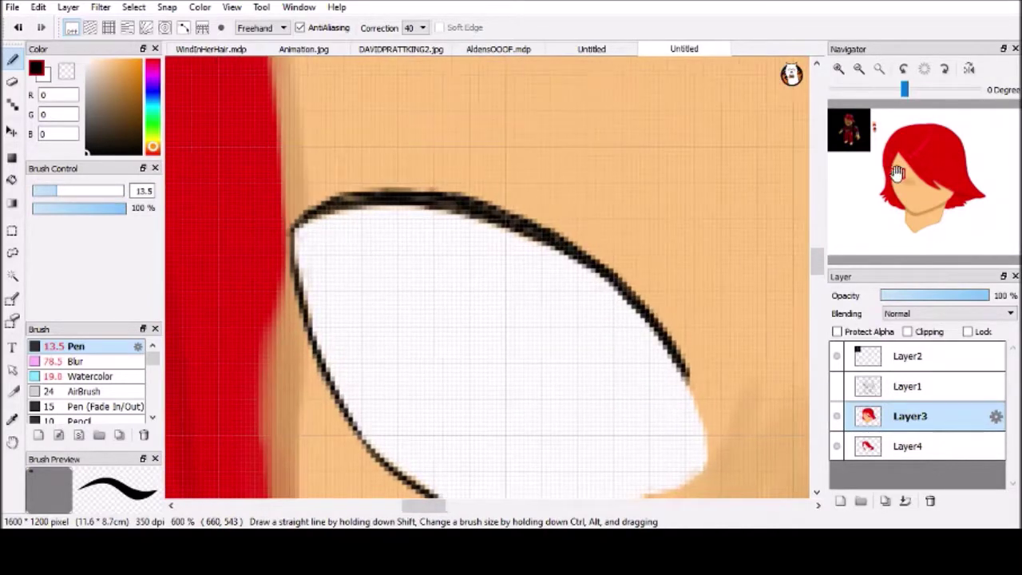
Paint a light grey (200, 200, 200) shadow in the white of the eye beneath the upper lid and along the outer side
key(x)
mouse_move(313, 235)
mouse_down()
mouse_move(353, 217)
mouse_move(456, 221)
mouse_move(445, 218)
mouse_move(608, 292)
mouse_move(602, 278)
mouse_move(691, 399)
mouse_up()
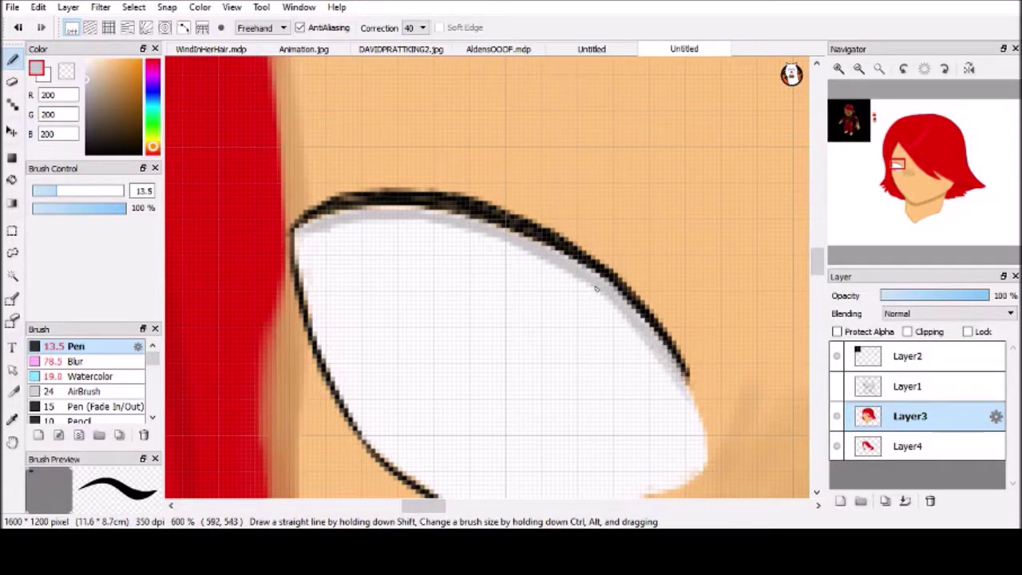
key(ctrl+z)
mouse_move(626, 317)
mouse_down()
mouse_move(456, 232)
mouse_move(356, 230)
mouse_up()
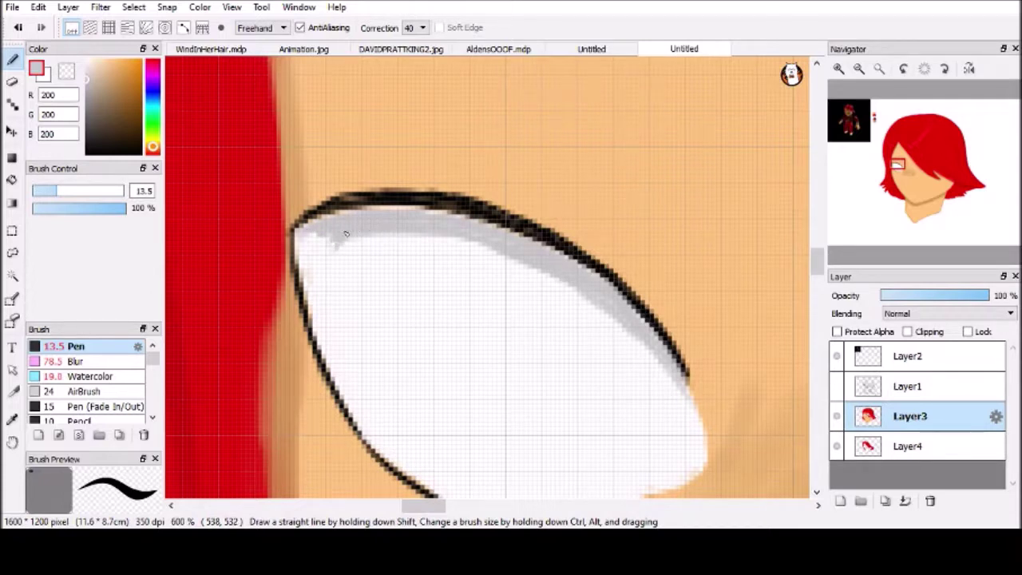
mouse_move(316, 248)
mouse_down()
mouse_move(342, 369)
mouse_move(391, 456)
mouse_up()
drag(451, 240, 585, 301)
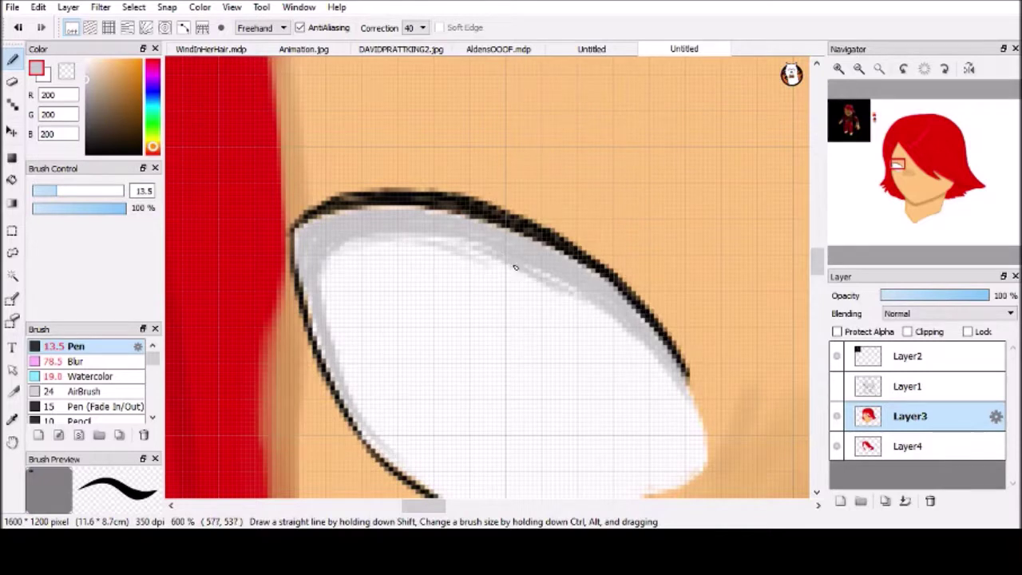
drag(523, 276, 574, 297)
Show the sketch layer and outline the sides and bottom of the iris in bright green (0, 255, 0)
click(153, 122)
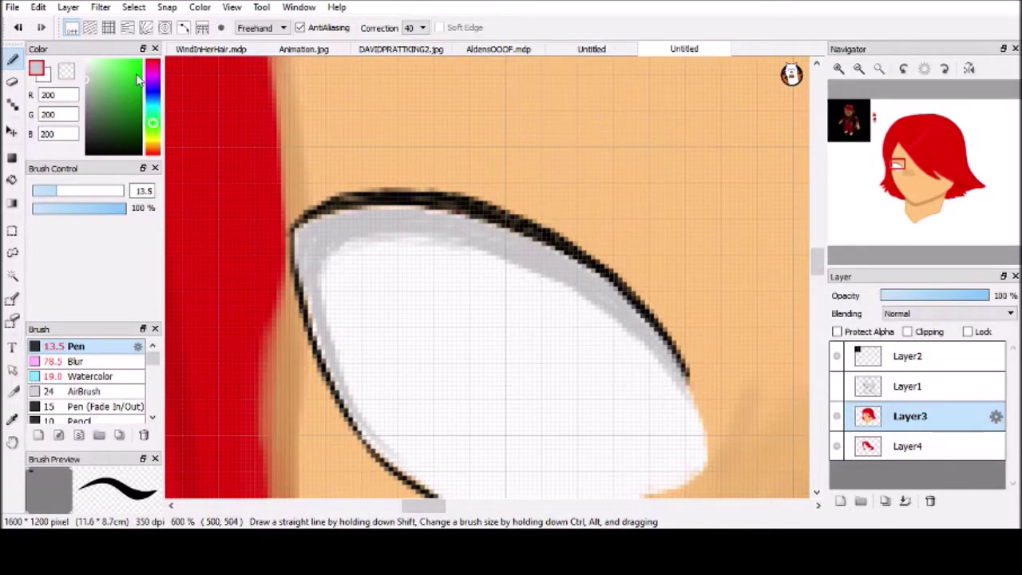
drag(443, 220, 541, 471)
key(ctrl+z)
click(836, 386)
mouse_move(449, 225)
mouse_down()
mouse_move(427, 355)
mouse_move(541, 476)
mouse_up()
mouse_move(459, 431)
mouse_down()
mouse_move(607, 471)
mouse_move(639, 403)
mouse_up()
scroll(479, 287, down, 3)
mouse_move(447, 265)
mouse_down()
mouse_move(446, 223)
mouse_move(506, 317)
mouse_move(468, 288)
mouse_move(574, 303)
mouse_move(634, 232)
mouse_move(634, 244)
mouse_move(649, 184)
mouse_up()
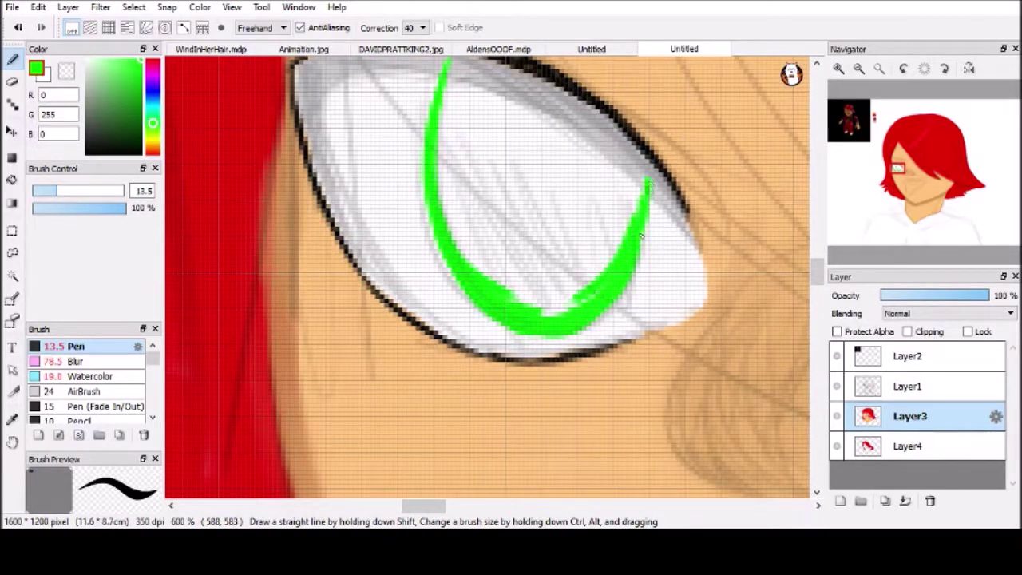
Merge the active layer into the one below and paint the iris's inner side and top edge in bright green
key(ctrl+e)
mouse_move(483, 269)
mouse_down()
mouse_move(444, 209)
mouse_move(453, 103)
mouse_up()
drag(817, 271, 818, 265)
mouse_move(444, 217)
mouse_down()
mouse_move(490, 228)
mouse_move(645, 335)
mouse_up()
mouse_move(551, 254)
mouse_down()
mouse_move(459, 196)
mouse_move(552, 233)
mouse_move(629, 294)
mouse_up()
drag(462, 209, 572, 263)
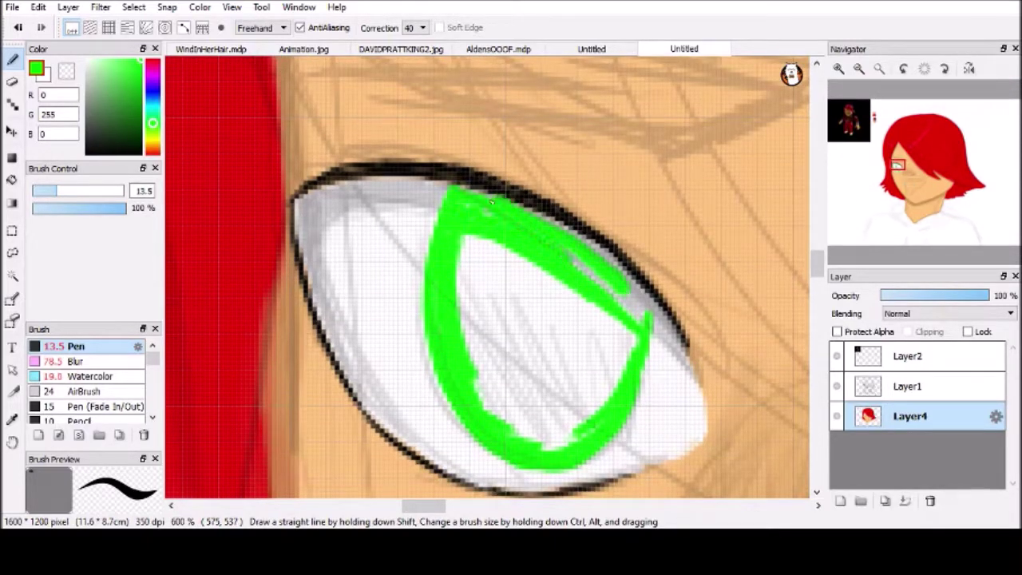
Fill the rest of the iris with bright green and hide the sketch layer
drag(470, 214, 463, 195)
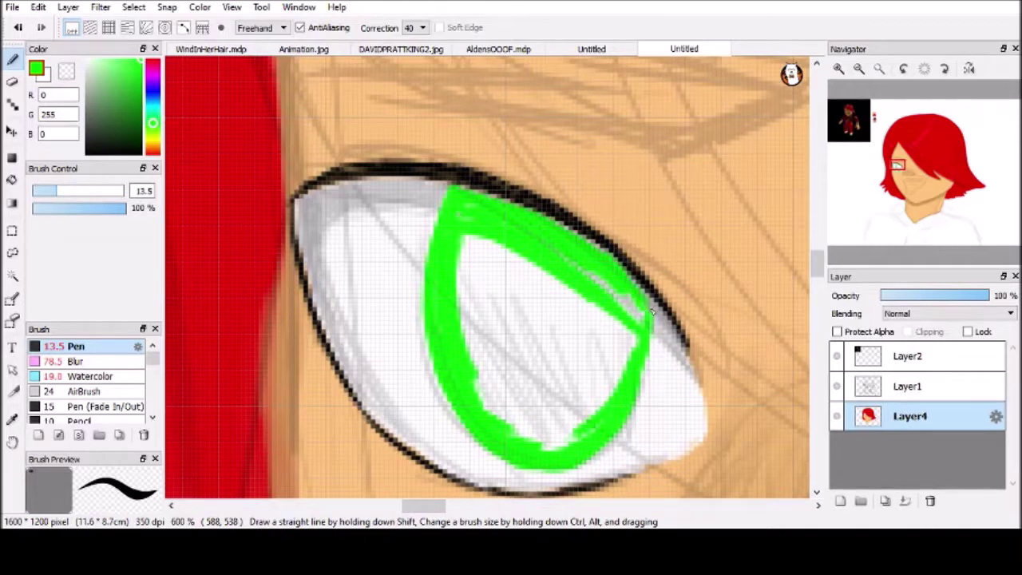
drag(583, 270, 630, 307)
mouse_move(482, 254)
mouse_down()
mouse_move(501, 406)
mouse_move(549, 443)
mouse_move(608, 411)
mouse_move(632, 325)
mouse_move(599, 323)
mouse_move(531, 411)
mouse_move(543, 426)
mouse_move(491, 363)
mouse_move(555, 366)
mouse_move(568, 321)
mouse_move(565, 338)
mouse_move(532, 361)
mouse_move(537, 267)
mouse_move(485, 250)
mouse_move(477, 318)
mouse_move(513, 258)
mouse_up()
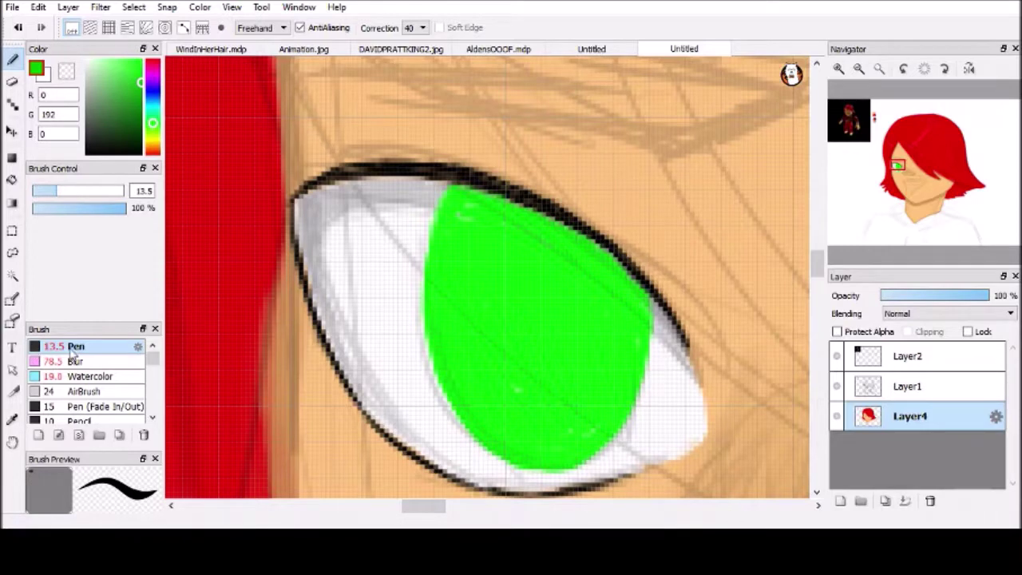
click(835, 385)
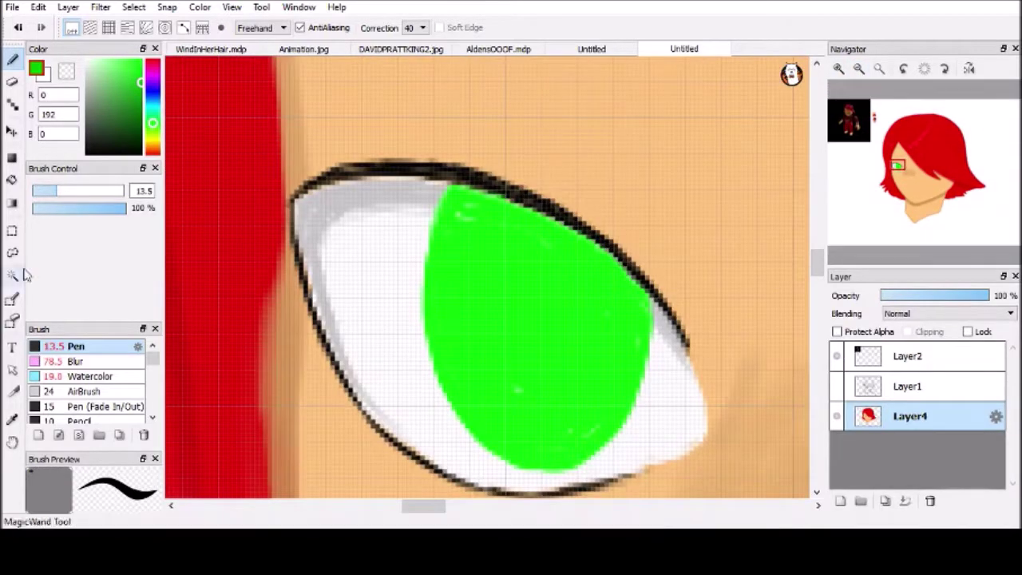
Paint a darker green (8, 186, 0) shadow across the top of the iris beneath the upper lid
click(12, 419)
click(391, 184)
click(153, 125)
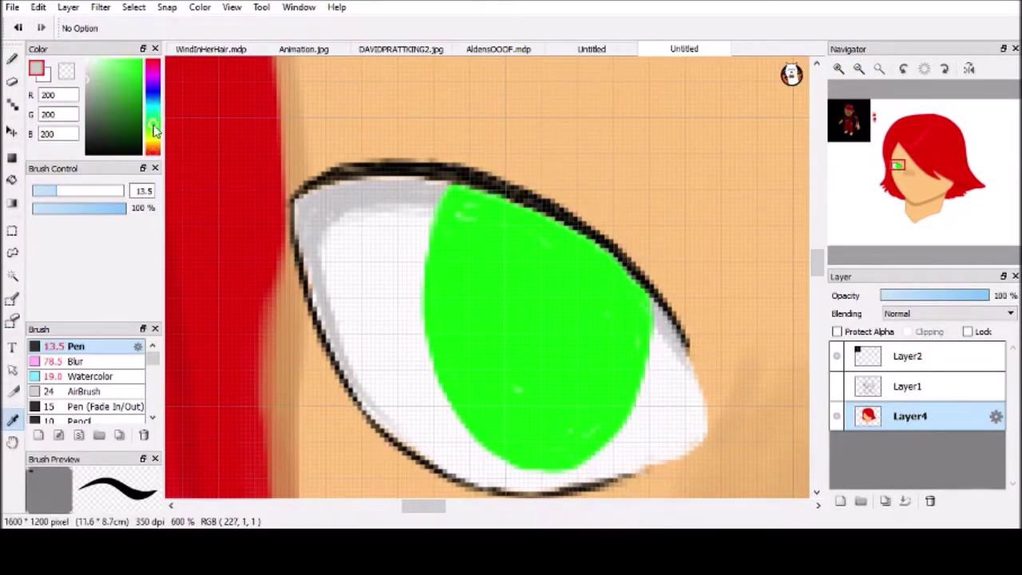
click(141, 83)
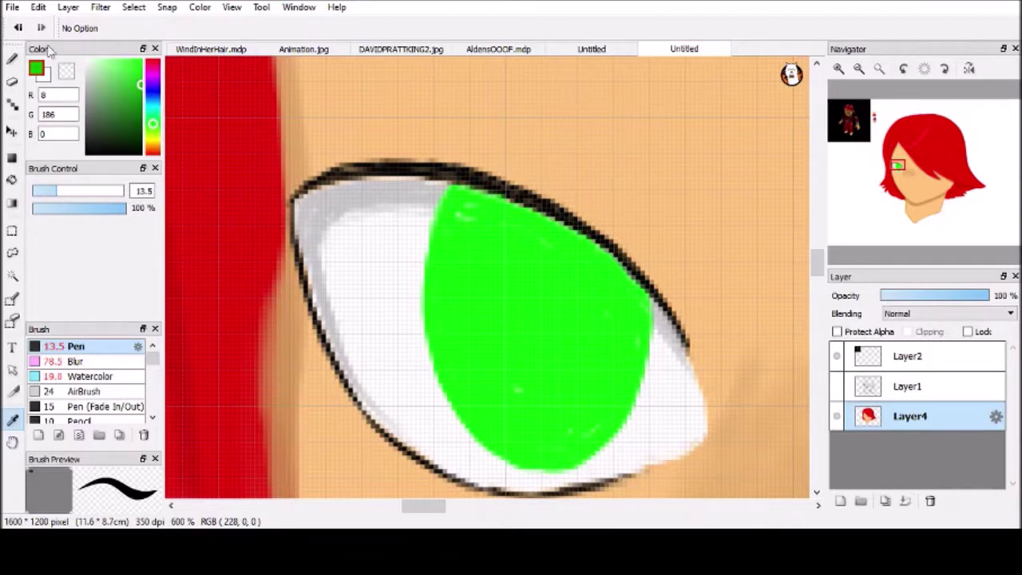
key(b)
mouse_move(472, 195)
mouse_down()
mouse_move(634, 288)
mouse_move(651, 316)
mouse_up()
drag(583, 249, 529, 217)
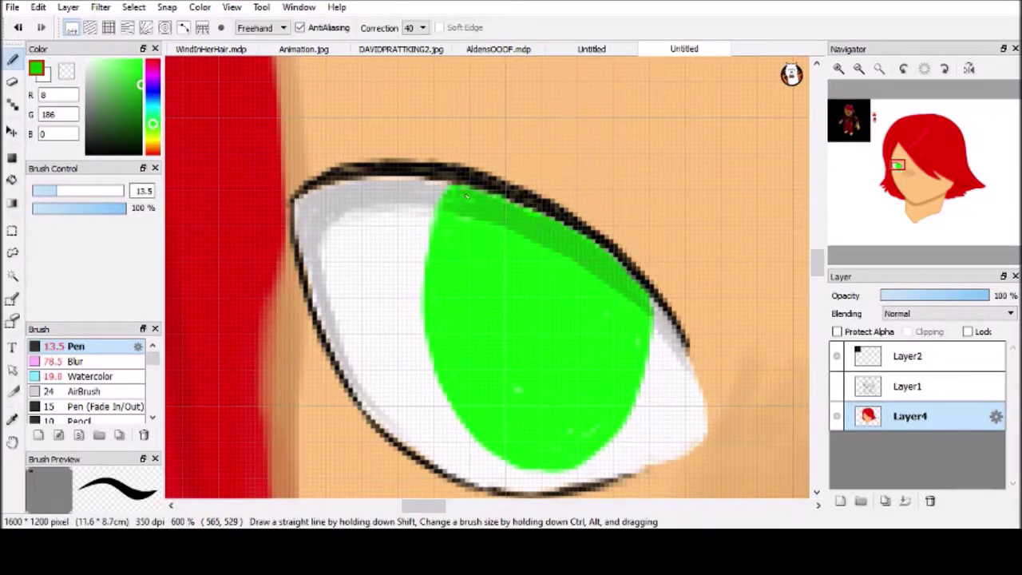
drag(615, 261, 540, 236)
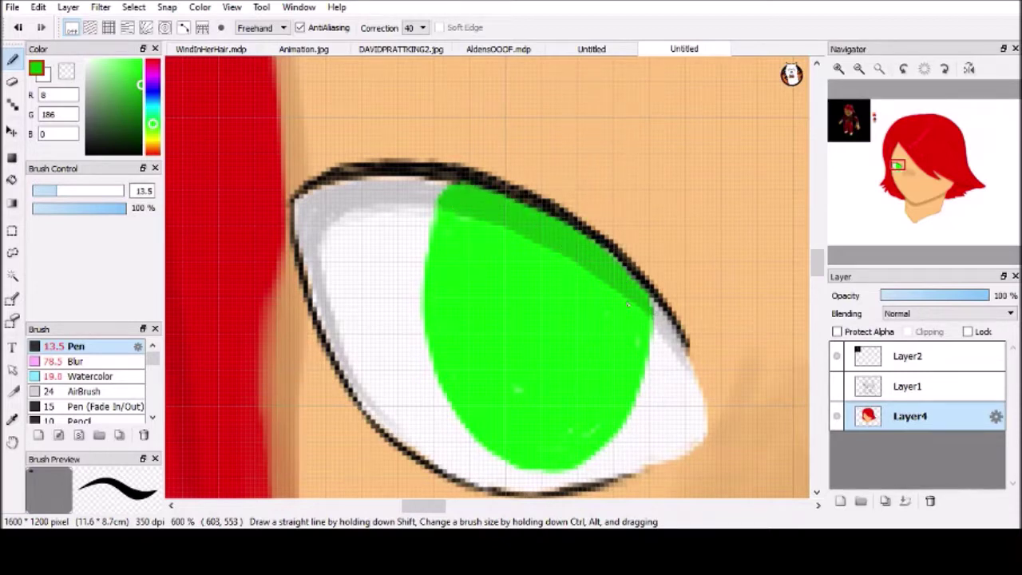
Paint a darker green oval pupil in the middle of the iris with the Watercolor brush
click(89, 376)
mouse_move(538, 335)
mouse_down()
mouse_move(551, 295)
mouse_move(524, 317)
mouse_move(561, 307)
mouse_up()
scroll(538, 319, down, 5)
scroll(538, 320, up, 5)
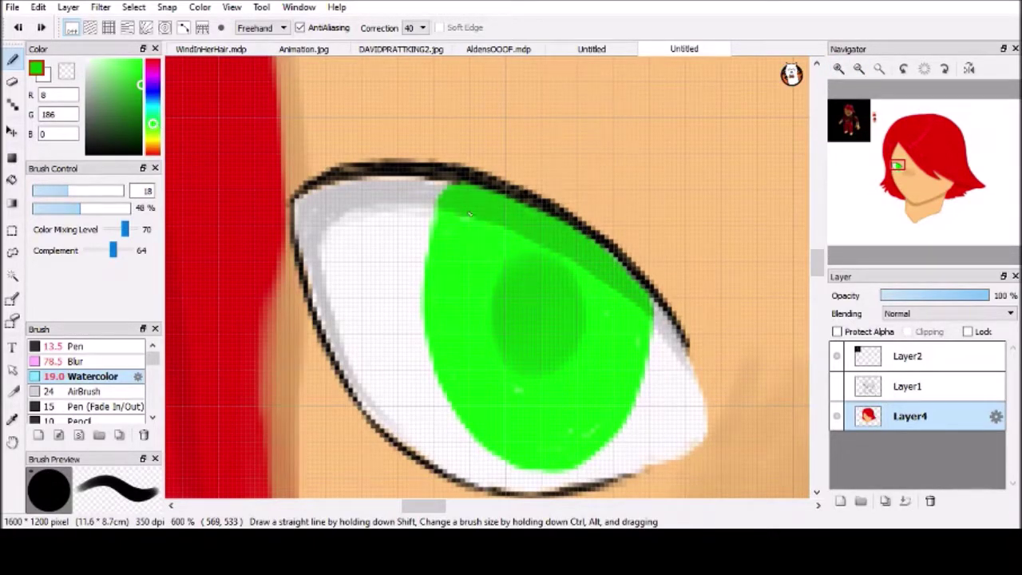
Sample the iris's bright green (36, 255, 27) and smooth the lower part of the iris with the Watercolor brush
alt+click(503, 277)
drag(511, 368, 482, 382)
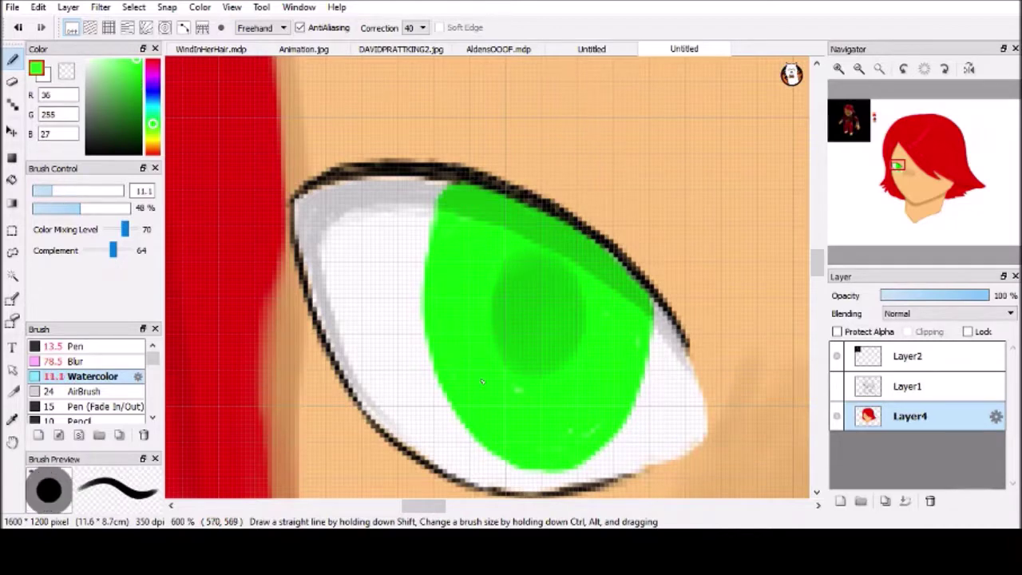
scroll(476, 396, down, 5)
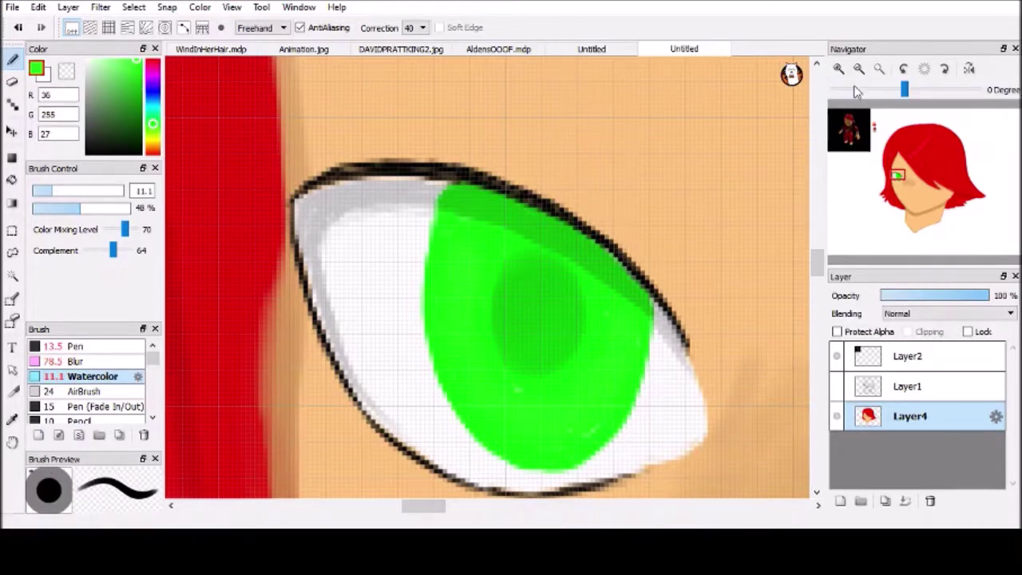
Paint the eyebrow above the eye in dark red (190, 0, 0) over the sketch, hide the sketch layer and even out the brow
click(835, 69)
click(835, 68)
click(835, 69)
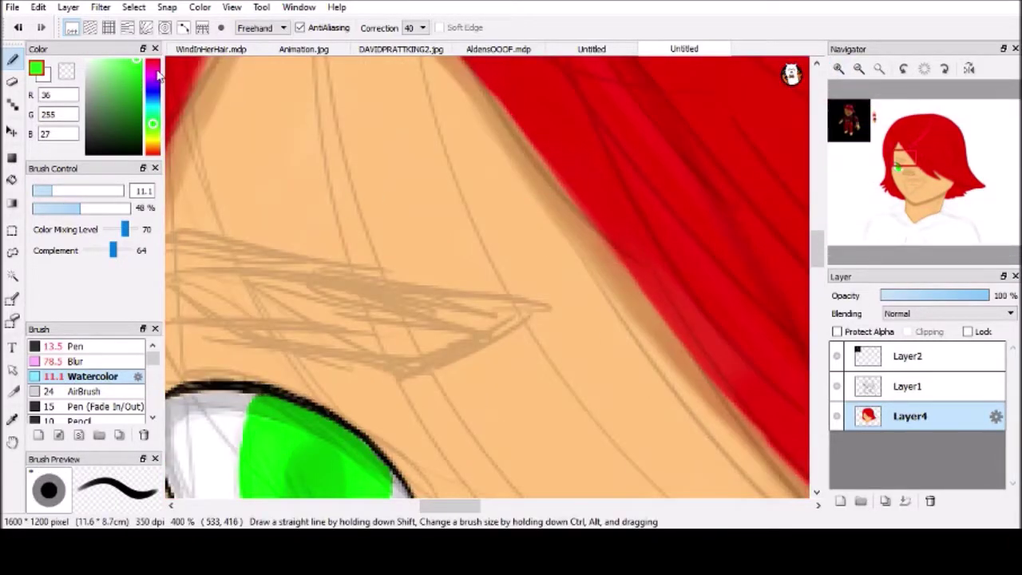
alt+click(170, 82)
mouse_move(409, 368)
mouse_down()
mouse_move(528, 310)
mouse_move(565, 70)
mouse_move(661, 240)
mouse_move(309, 174)
mouse_move(284, 240)
mouse_move(467, 277)
mouse_move(309, 238)
mouse_move(275, 192)
mouse_move(399, 214)
mouse_move(515, 267)
mouse_move(498, 232)
mouse_move(287, 169)
mouse_move(631, 244)
mouse_move(551, 264)
mouse_move(391, 236)
mouse_up()
click(835, 387)
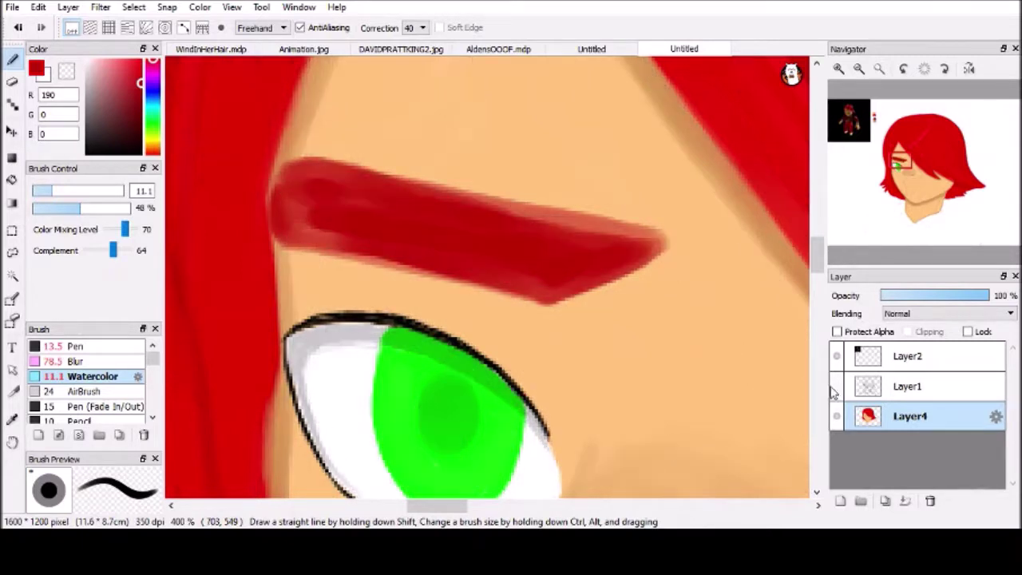
mouse_move(293, 173)
mouse_down()
mouse_move(342, 221)
mouse_move(638, 243)
mouse_up()
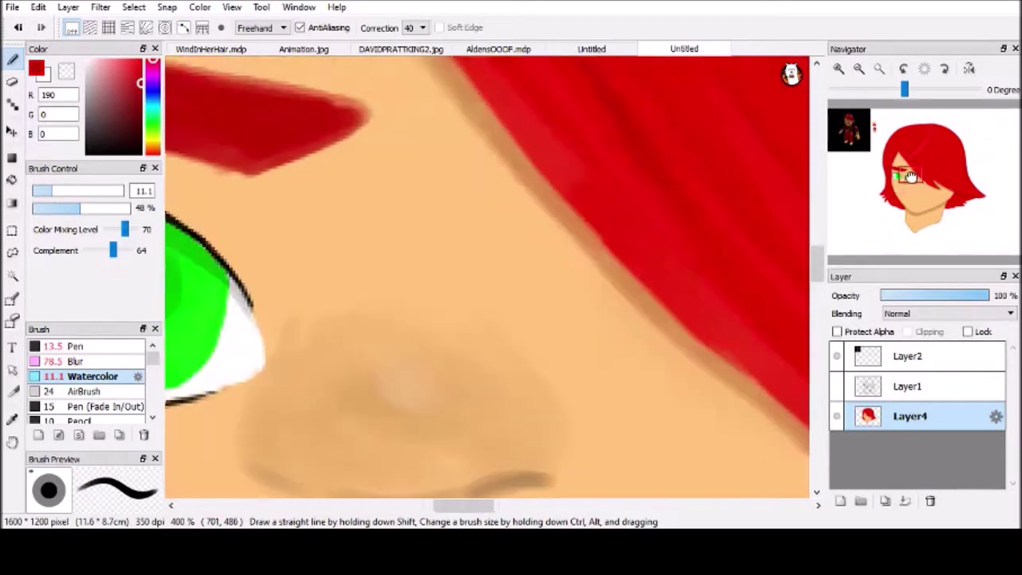
Handwrite the note "Dis Boi dyed his eyebrows" in red (255, 24, 24) on the blank canvas beside the portrait with a 4.5 brush
key(bracketleft)
key(bracketleft)
key(bracketleft)
key(bracketleft)
key(bracketleft)
key(bracketleft)
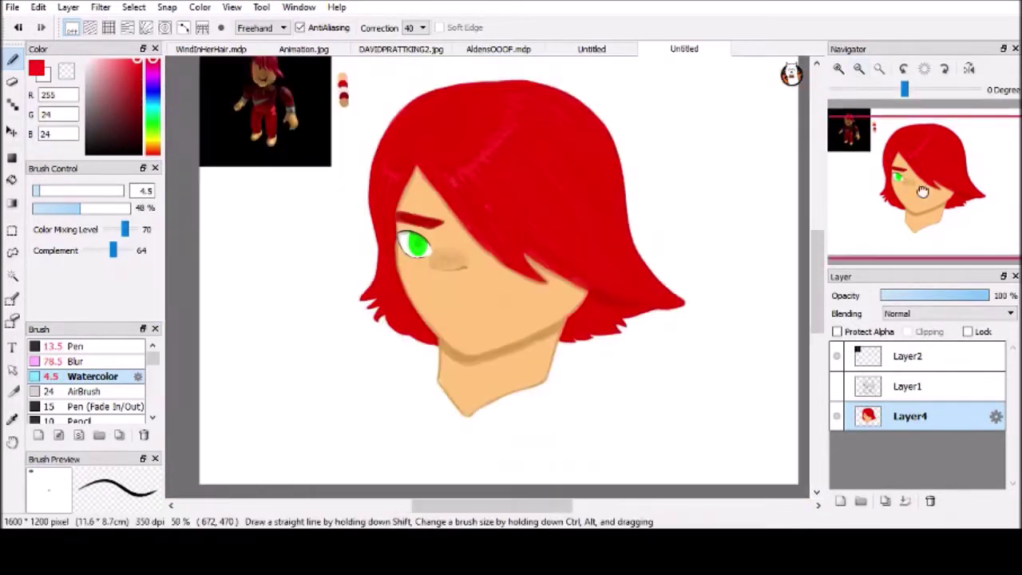
drag(349, 239, 351, 237)
mouse_move(391, 209)
mouse_down()
mouse_move(390, 232)
mouse_move(413, 233)
mouse_up()
drag(319, 284, 320, 337)
drag(369, 311, 365, 313)
drag(391, 308, 391, 328)
drag(443, 309, 444, 326)
mouse_move(453, 311)
mouse_down()
mouse_move(469, 337)
mouse_move(513, 329)
mouse_up()
drag(540, 291, 542, 330)
drag(317, 356, 335, 394)
drag(385, 375, 369, 394)
drag(433, 388, 455, 394)
drag(463, 380, 471, 415)
drag(491, 387, 515, 391)
drag(522, 353, 535, 392)
drag(549, 391, 572, 374)
mouse_move(576, 375)
mouse_down()
mouse_move(625, 369)
mouse_move(611, 252)
mouse_up()
Doodle a small face with glasses, raised eyebrows and folded arms under the note and label it "Not me"
drag(320, 308, 377, 335)
drag(387, 311, 391, 326)
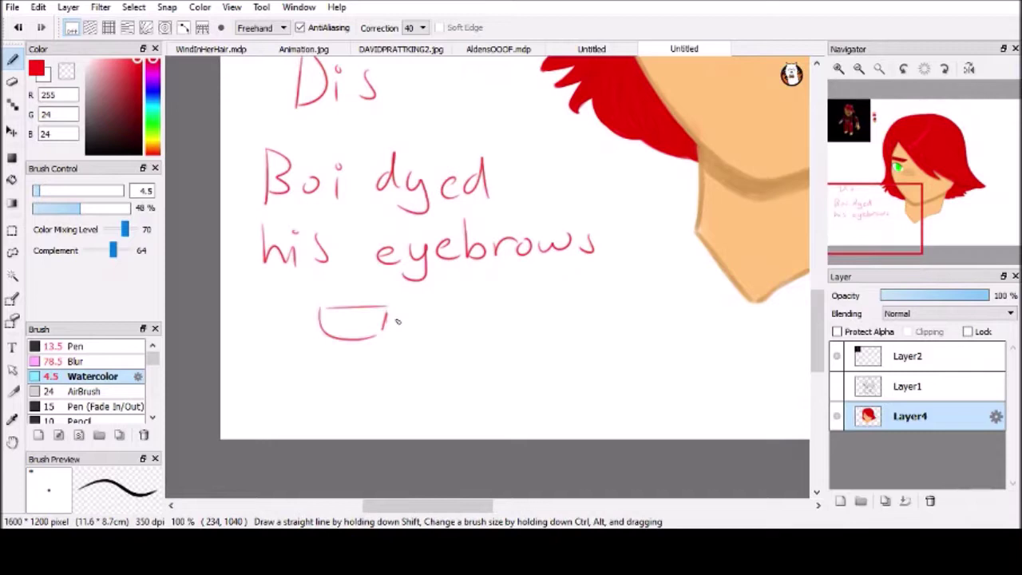
drag(330, 294, 349, 293)
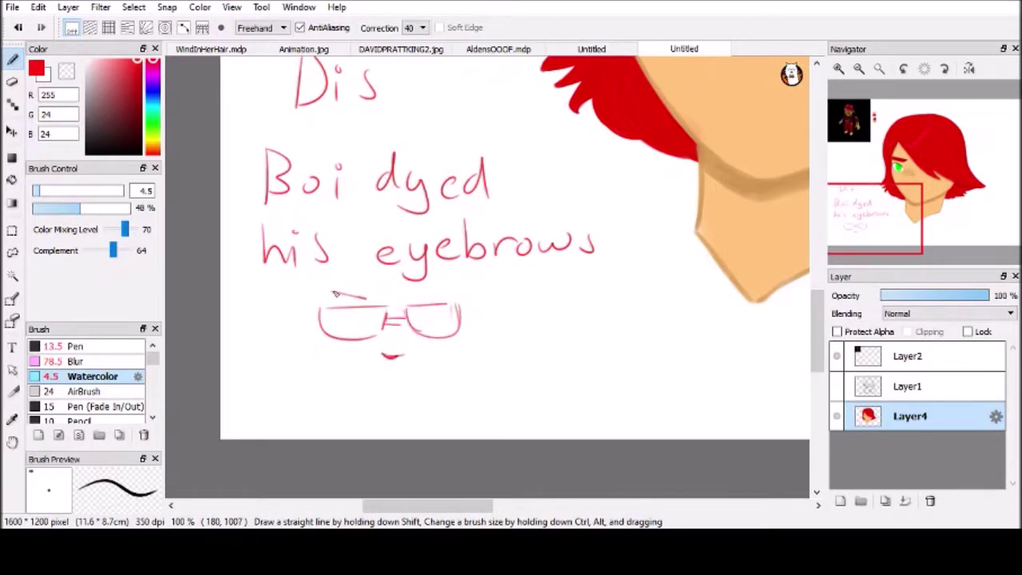
drag(318, 327, 403, 389)
drag(415, 387, 464, 364)
drag(481, 321, 471, 363)
drag(312, 326, 303, 351)
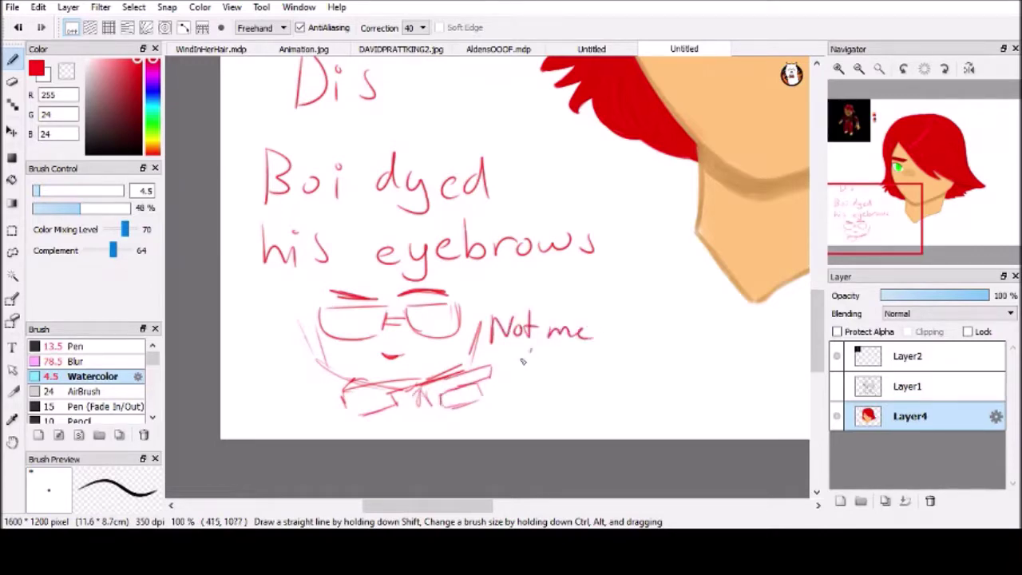
Undo the handwritten note and the face doodle
key(ctrl+z)
key(ctrl+z)
key(ctrl+z)
key(ctrl+z)
key(ctrl+z)
key(ctrl+z)
key(ctrl+z)
key(ctrl+z)
key(ctrl+z)
key(ctrl+z)
key(ctrl+z)
key(ctrl+z)
key(ctrl+z)
key(ctrl+z)
key(ctrl+z)
key(ctrl+z)
key(ctrl+z)
key(ctrl+z)
key(ctrl+z)
key(ctrl+z)
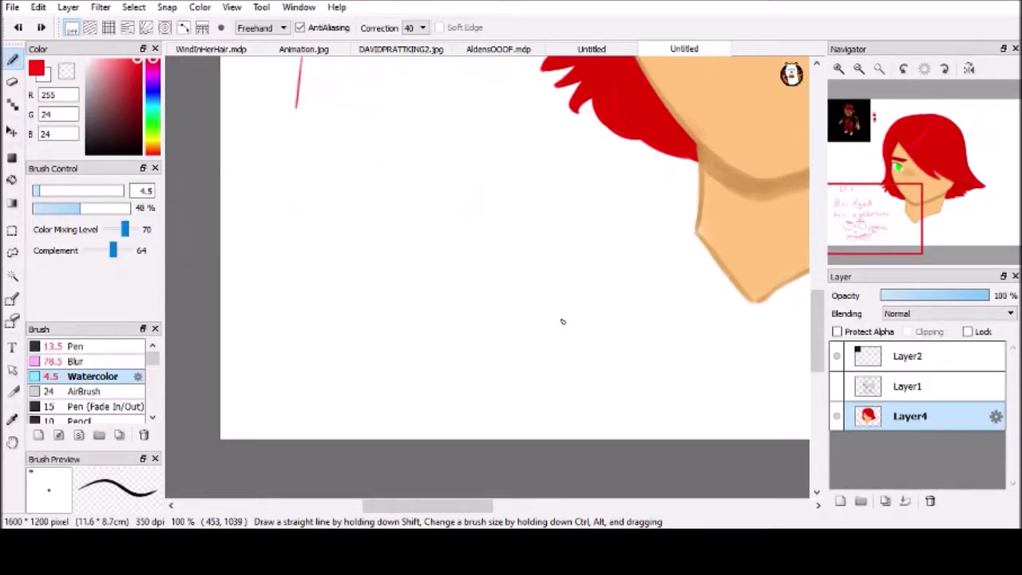
Show the sketch layer and draw the upper edge and outer side of the open mouth in black with the 13.5 Pen
click(899, 160)
drag(899, 159, 938, 223)
click(840, 70)
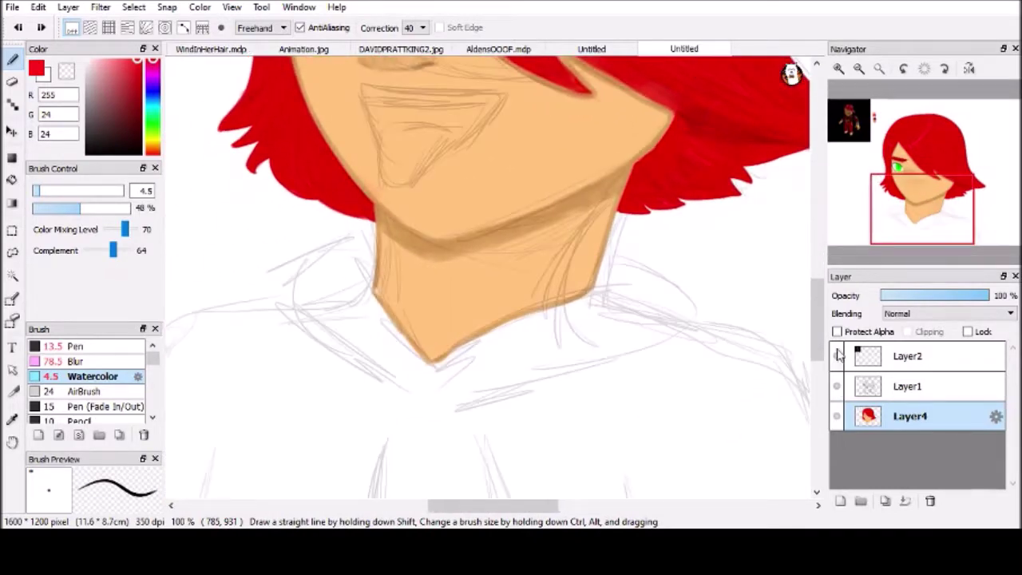
click(839, 71)
click(858, 69)
mouse_move(916, 199)
mouse_down()
mouse_move(898, 174)
mouse_move(916, 182)
mouse_up()
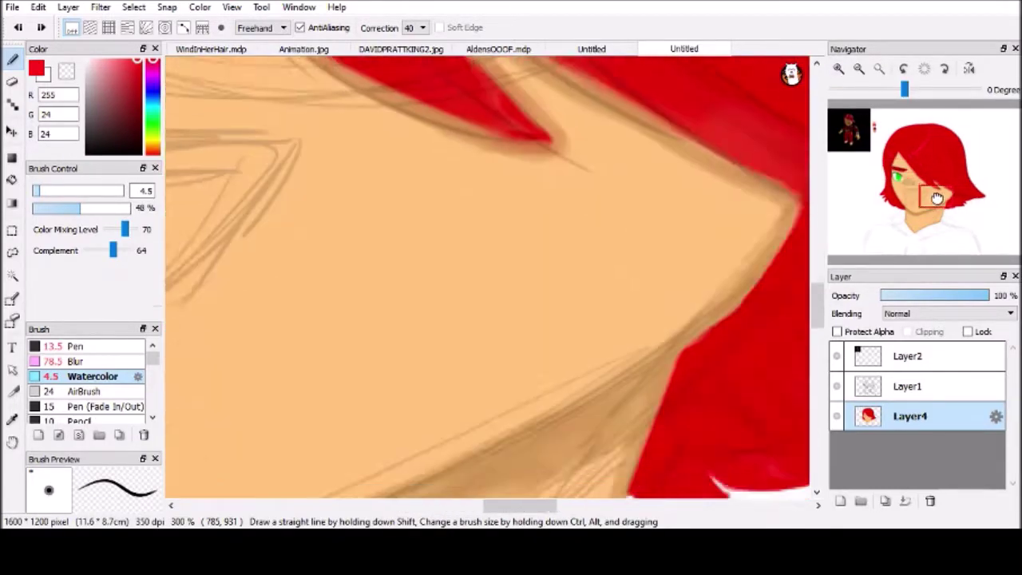
click(141, 152)
drag(246, 156, 296, 361)
click(836, 385)
key(ctrl+z)
click(75, 346)
mouse_move(249, 154)
mouse_down()
mouse_move(673, 198)
mouse_move(654, 206)
mouse_move(677, 184)
mouse_move(630, 260)
mouse_move(539, 339)
mouse_up()
key(ctrl+z)
key(ctrl+z)
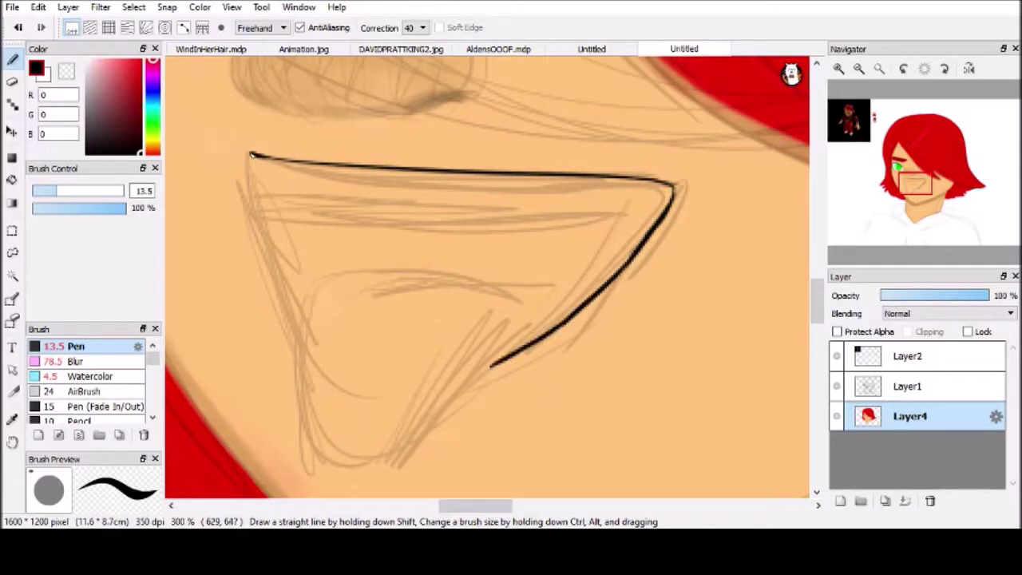
Draw the mouth's other side edge and the line along the bottom of the upper teeth in black
drag(250, 163, 280, 289)
key(ctrl+z)
drag(259, 216, 602, 236)
drag(524, 237, 645, 236)
Outline the tongue hanging out of the mouth in black and hide the sketch layer
drag(376, 290, 542, 303)
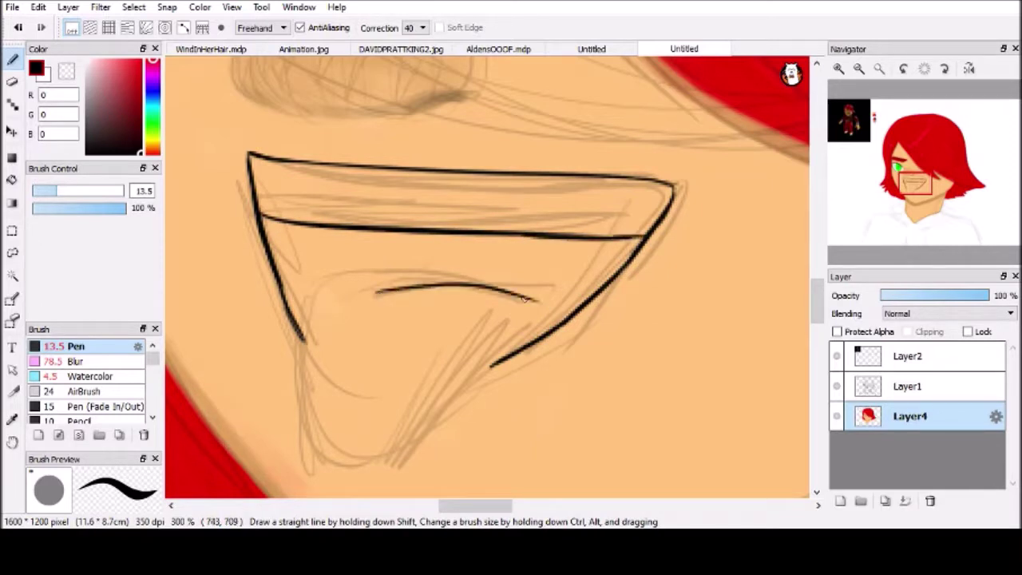
drag(455, 281, 319, 288)
key(ctrl+z)
mouse_move(456, 279)
mouse_down()
mouse_move(382, 278)
mouse_move(304, 419)
mouse_move(419, 445)
mouse_move(486, 369)
mouse_up()
scroll(559, 303, down, 5)
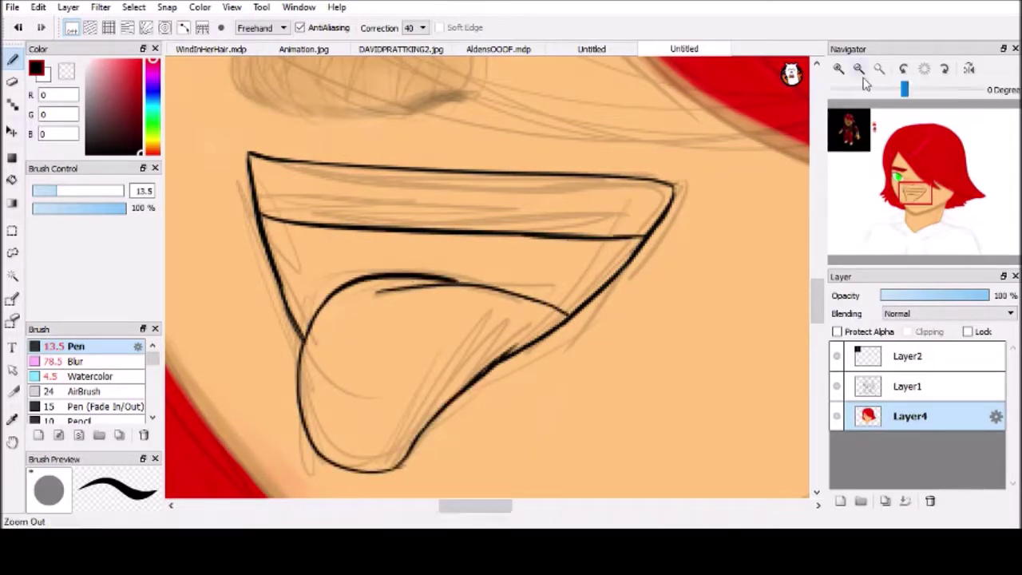
scroll(639, 240, up, 6)
scroll(719, 168, down, 2)
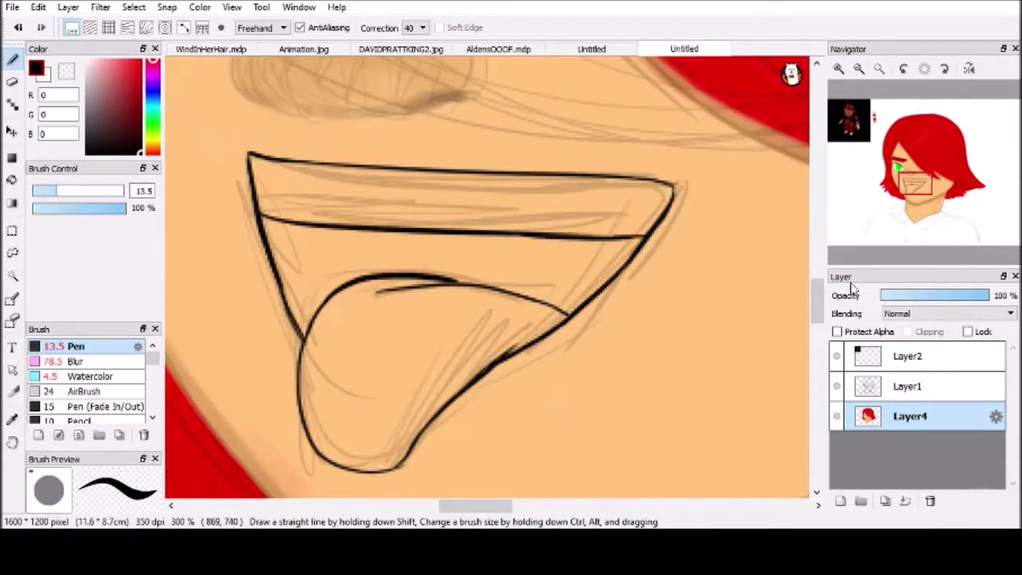
scroll(304, 298, down, 6)
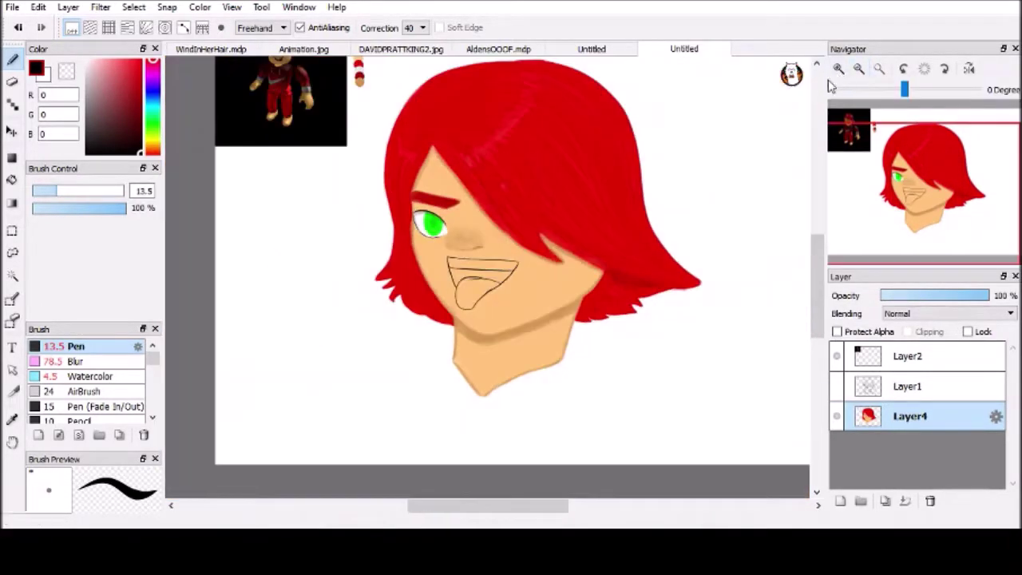
scroll(487, 277, up, 6)
Bucket-fill the mouth interior between the teeth and the tongue with dark red (86, 0, 0)
click(140, 108)
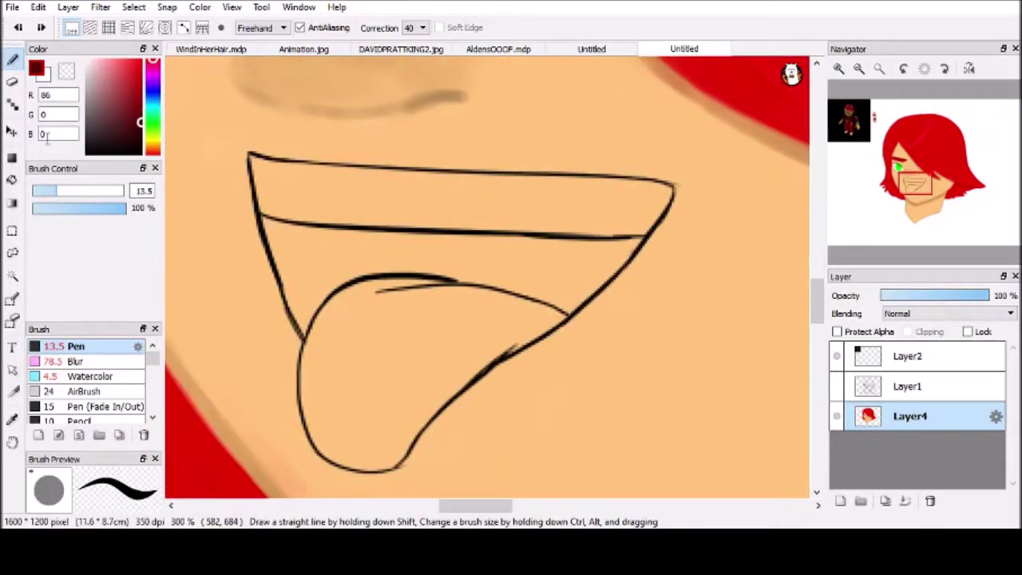
click(12, 180)
click(339, 252)
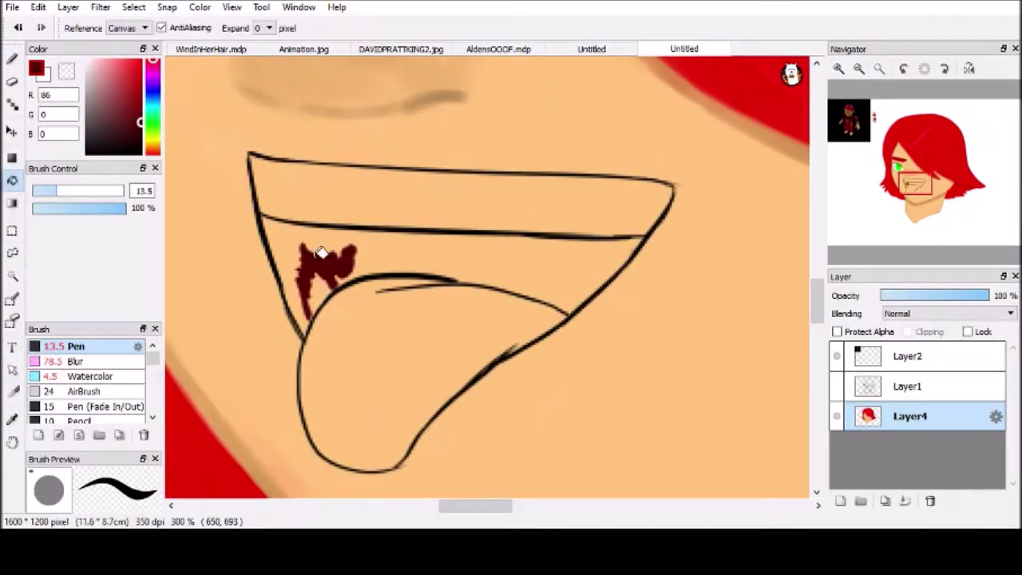
click(401, 239)
click(388, 254)
click(341, 235)
click(352, 243)
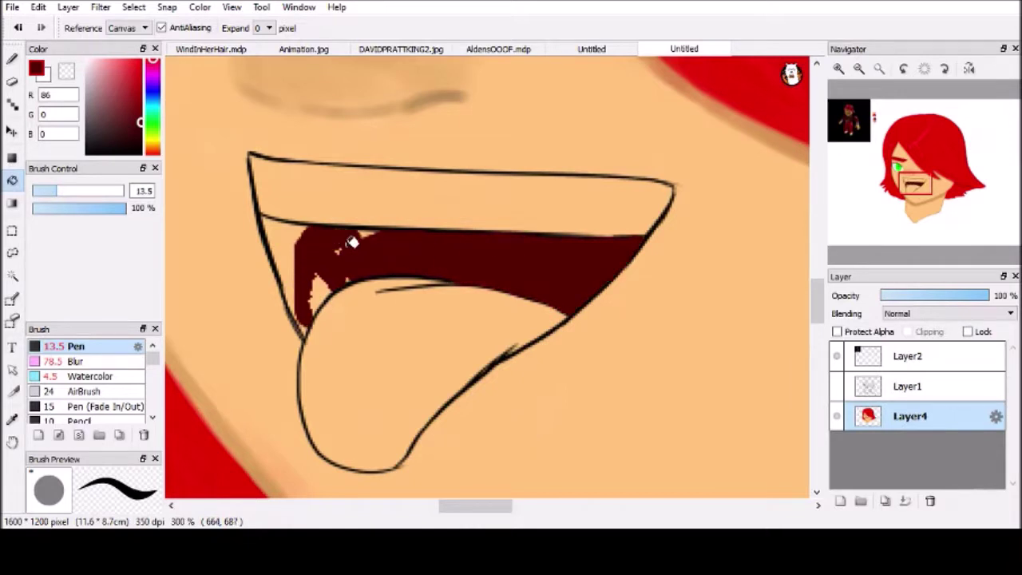
click(317, 281)
Paint dark red over the unfilled gaps at the mouth's narrow corner beside the tongue with the Pen
key(b)
scroll(202, 250, up, 2)
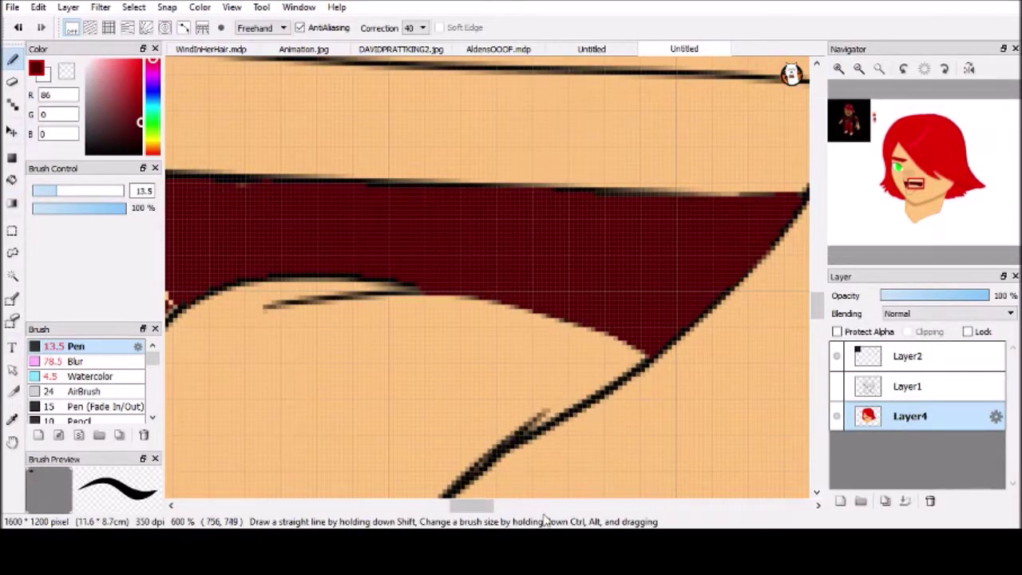
scroll(433, 293, left, 5)
drag(433, 292, 414, 386)
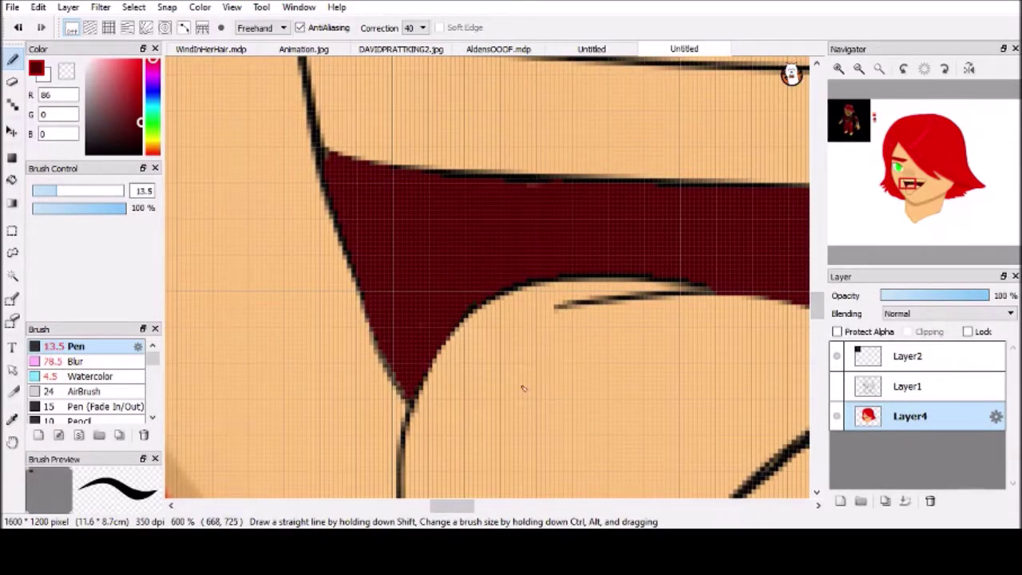
Bucket-fill the mouth interior with black and paint over the leftover red gaps with the Pen
click(12, 180)
click(370, 213)
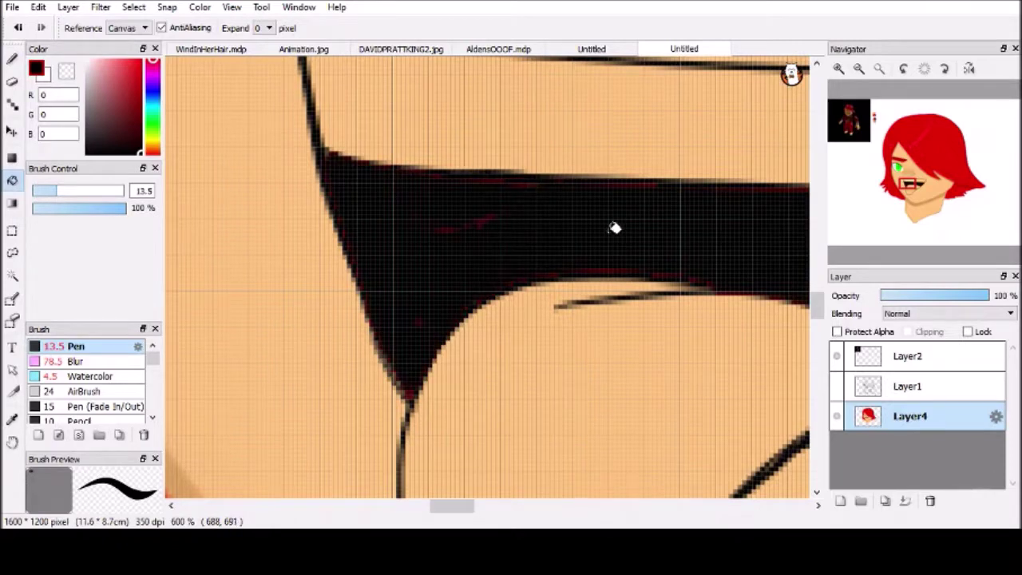
key(b)
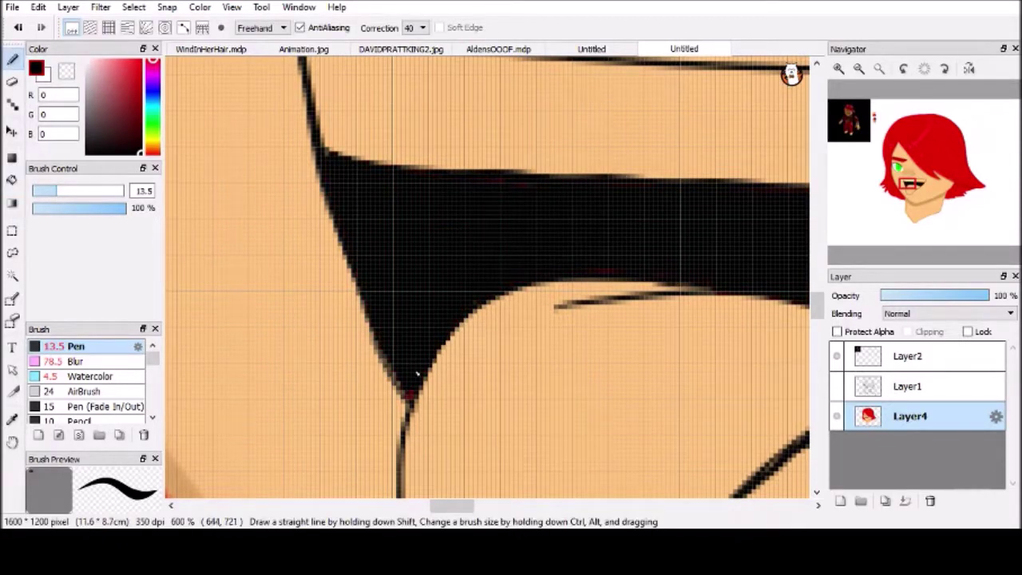
Refill the mouth interior with a very dark red (40, 0, 0)
click(140, 136)
click(12, 181)
click(404, 203)
Try to paint white strokes along the lower edge and narrow end of the upper teeth
click(886, 150)
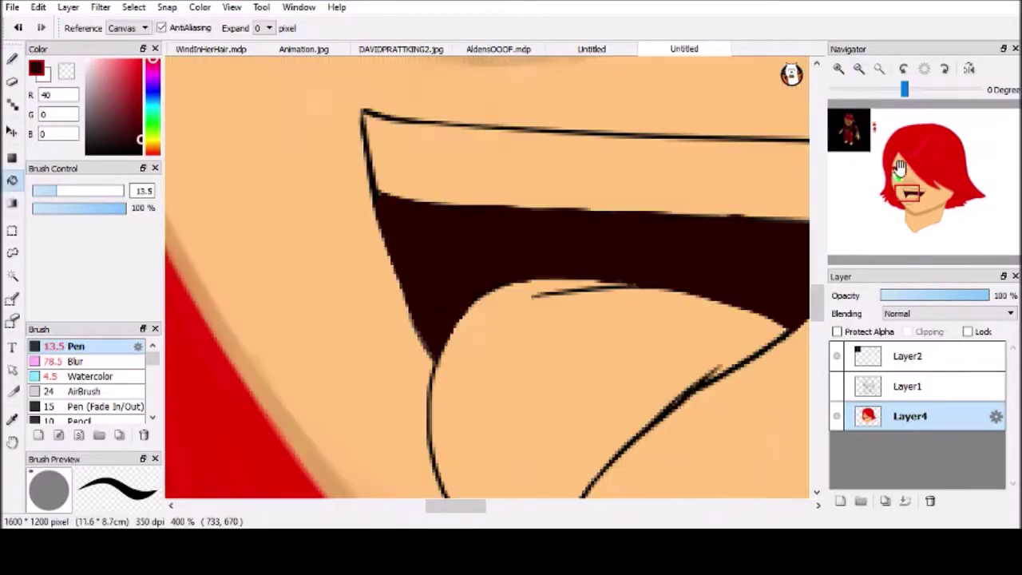
scroll(914, 198, down, 1)
drag(914, 198, 912, 182)
key(x)
mouse_move(336, 160)
mouse_down()
mouse_move(410, 176)
mouse_move(452, 198)
mouse_move(643, 177)
mouse_up()
key(ctrl+z)
key(ctrl+z)
key(ctrl+z)
key(b)
scroll(495, 184, up, 2)
key(ctrl+z)
drag(411, 174, 615, 169)
key(ctrl+z)
mouse_move(388, 170)
mouse_down()
mouse_move(536, 173)
mouse_move(319, 194)
mouse_up()
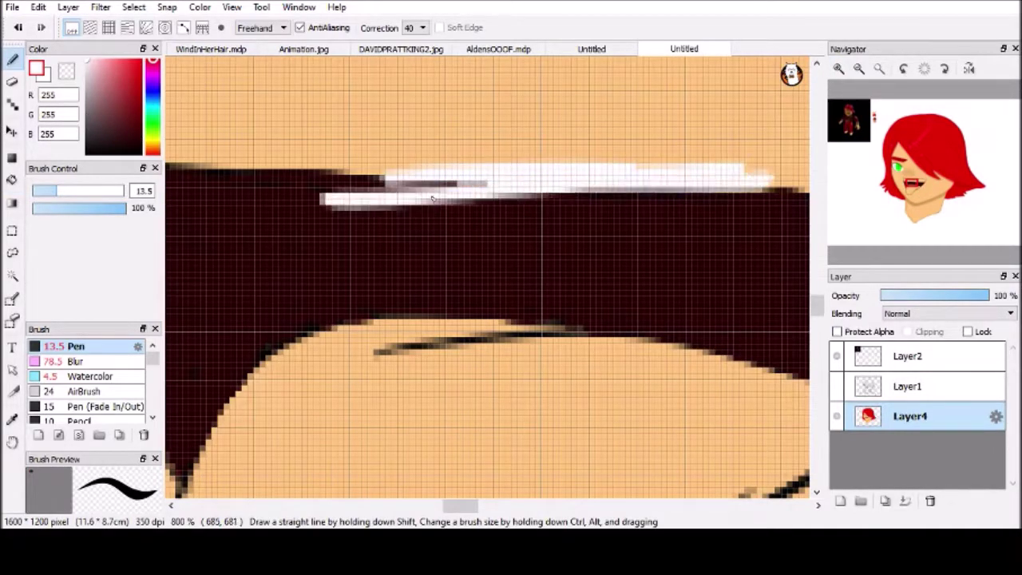
key(ctrl+z)
key(ctrl+z)
click(835, 69)
scroll(487, 280, down, 3)
scroll(282, 186, up, 1)
drag(266, 137, 282, 186)
key(ctrl+z)
key(ctrl+z)
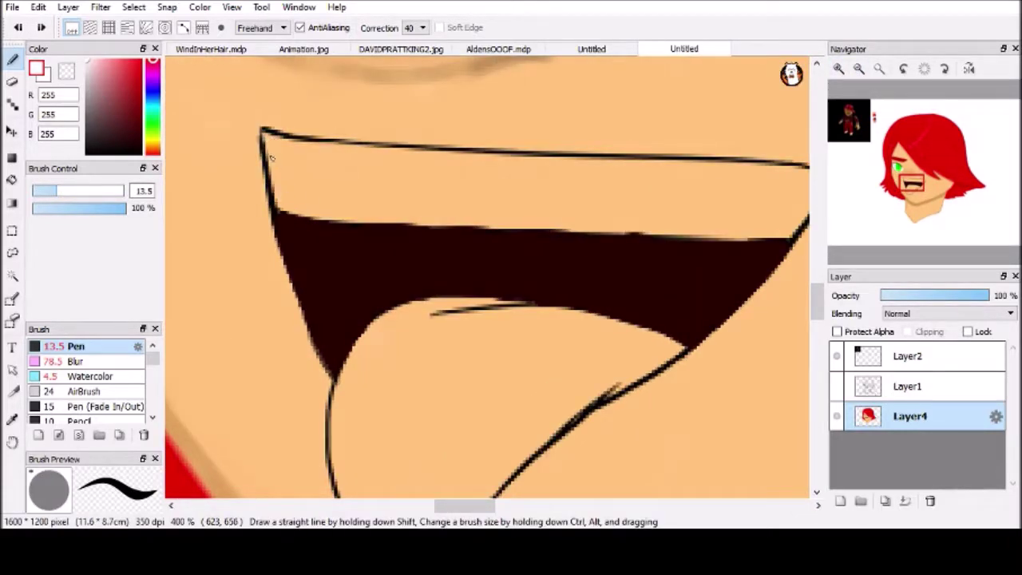
key(ctrl+z)
Paint a white border along the inside of the upper teeth's outline with the Pen
mouse_move(279, 140)
mouse_down()
mouse_move(426, 160)
mouse_move(766, 165)
mouse_move(618, 128)
mouse_move(675, 147)
mouse_move(645, 196)
mouse_move(168, 191)
mouse_up()
key(ctrl+z)
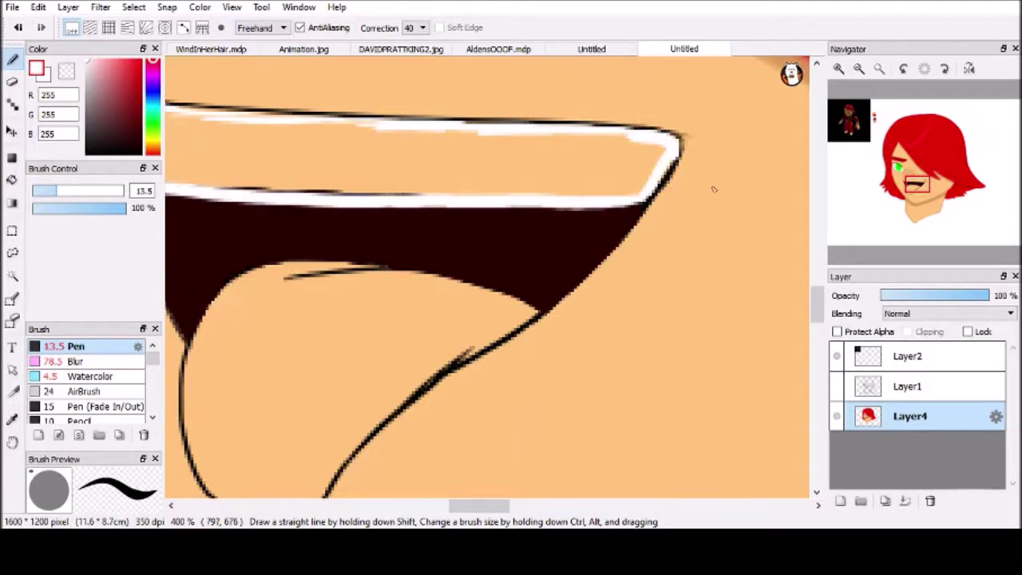
drag(715, 190, 784, 194)
mouse_move(437, 232)
mouse_down()
mouse_move(455, 172)
mouse_move(459, 225)
mouse_move(491, 187)
mouse_move(462, 228)
mouse_move(791, 246)
mouse_up()
key(ctrl+z)
key(ctrl+z)
key(ctrl+z)
Paint the remaining skin-coloured area inside the upper teeth solid white
mouse_move(446, 208)
mouse_down()
mouse_move(527, 191)
mouse_move(459, 163)
mouse_up()
mouse_move(802, 231)
mouse_down()
mouse_move(703, 144)
mouse_move(290, 164)
mouse_move(543, 155)
mouse_move(393, 134)
mouse_move(641, 130)
mouse_move(725, 175)
mouse_up()
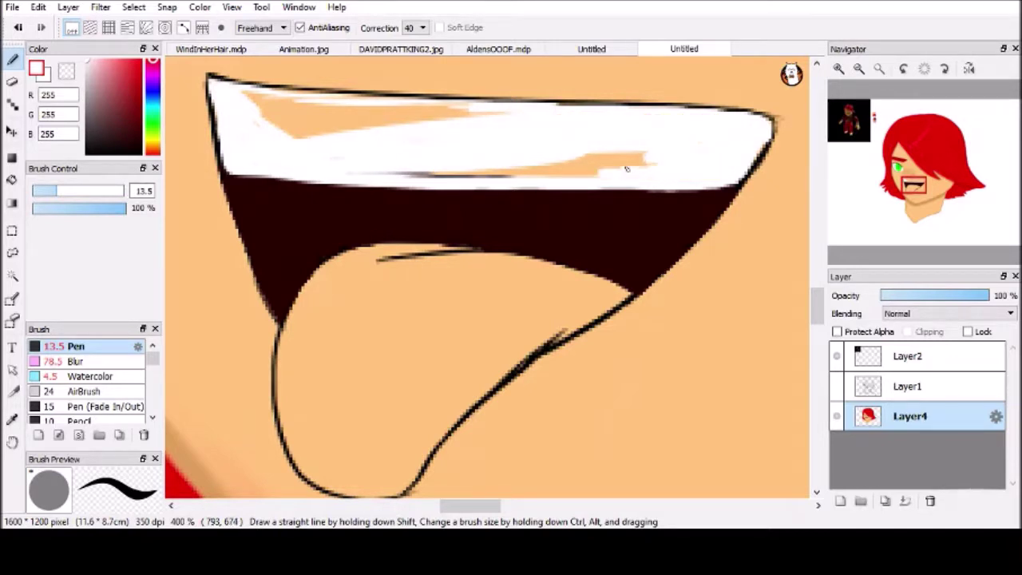
drag(631, 177, 548, 170)
mouse_move(240, 100)
mouse_down()
mouse_move(443, 99)
mouse_move(431, 138)
mouse_move(276, 132)
mouse_move(371, 118)
mouse_up()
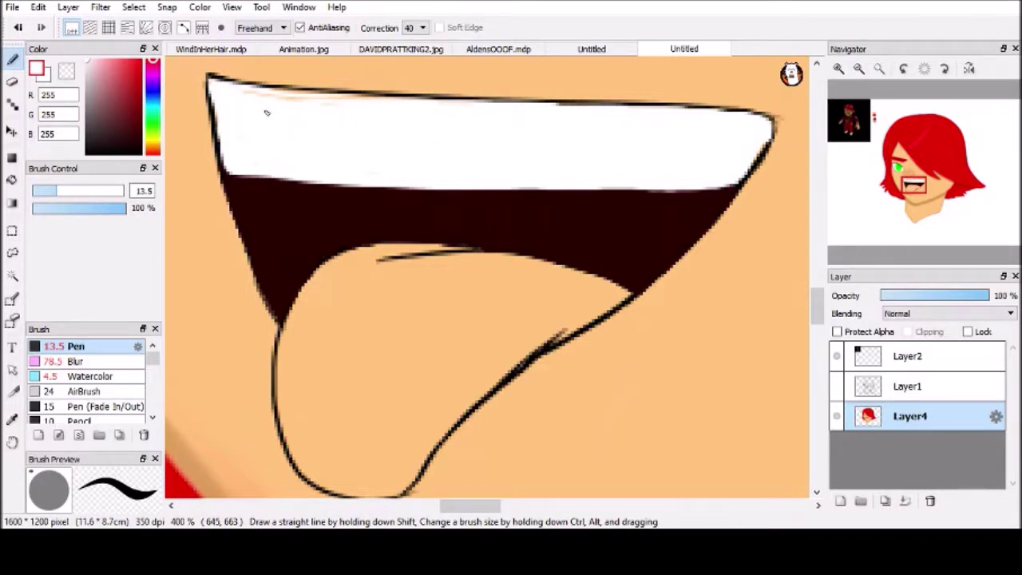
Select the white teeth area with the Magic Wand and shade its upper edge in light grey (200, 200, 200)
click(12, 274)
click(388, 141)
click(87, 79)
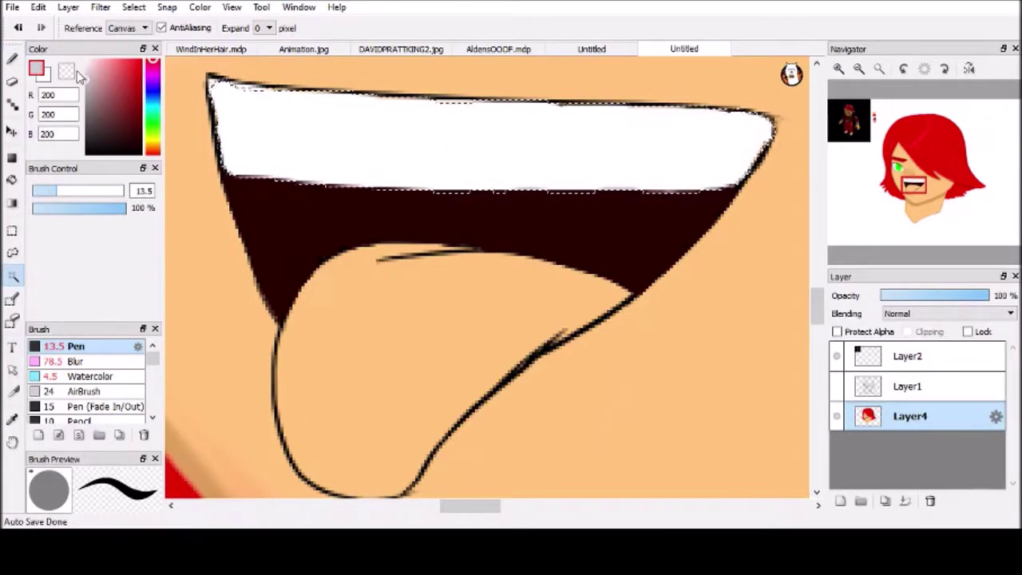
click(12, 59)
key(ctrl+z)
drag(224, 96, 630, 103)
drag(281, 98, 771, 116)
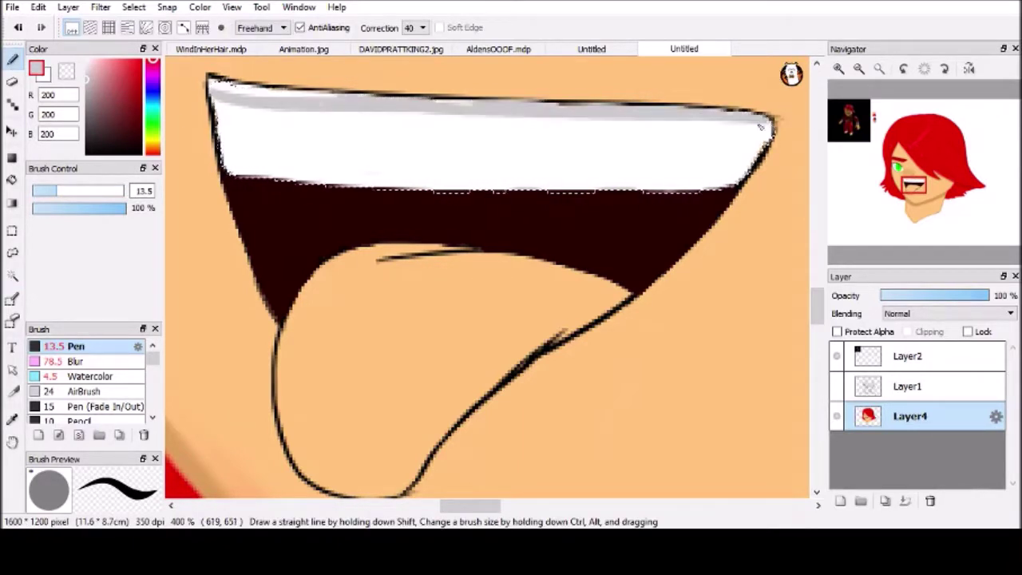
Thicken the grey shading along the top of the teeth, extend it down both ends, and clear the selection
drag(423, 112, 773, 128)
mouse_move(274, 86)
mouse_down()
mouse_move(469, 102)
mouse_move(750, 129)
mouse_up()
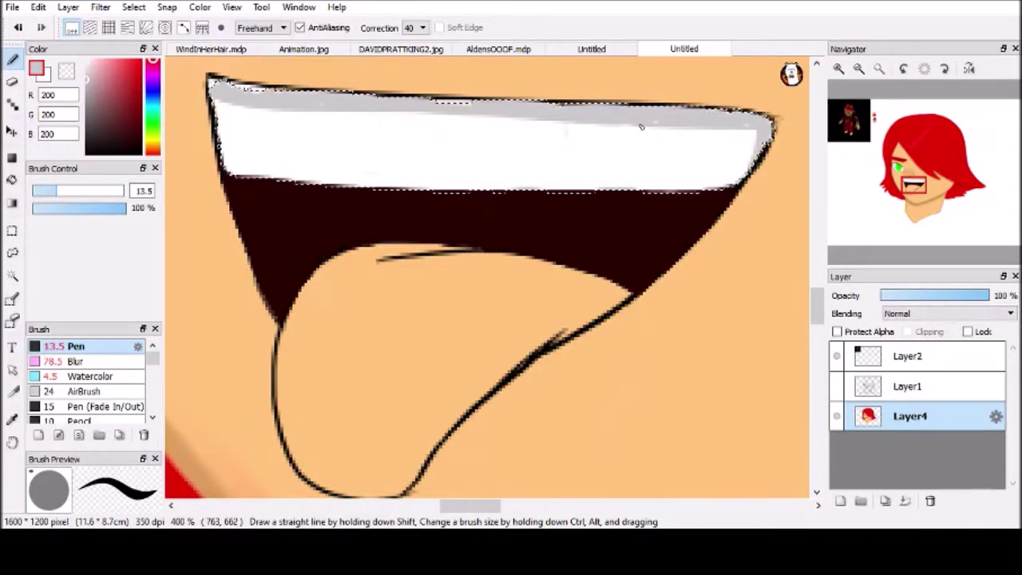
drag(219, 97, 237, 187)
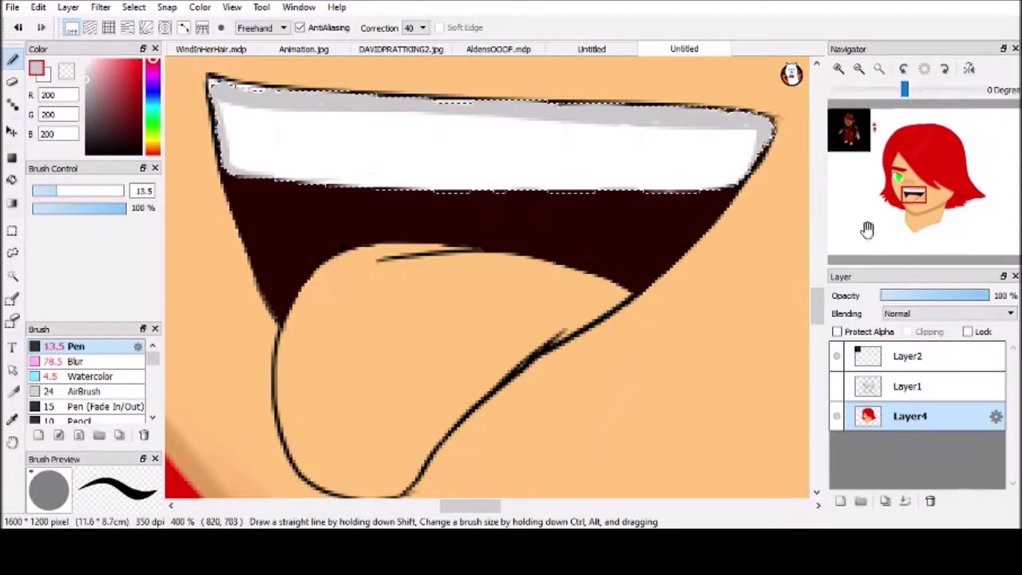
key(ctrl+d)
key(m)
key(b)
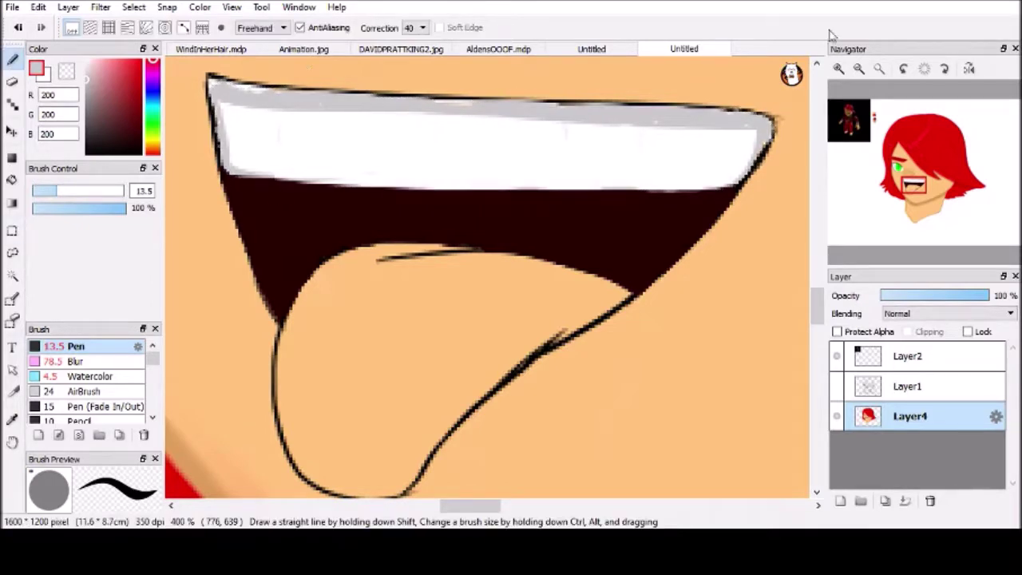
Paint light grey over the remaining gaps between the teeth shading and the upper outline
scroll(276, 198, up, 1)
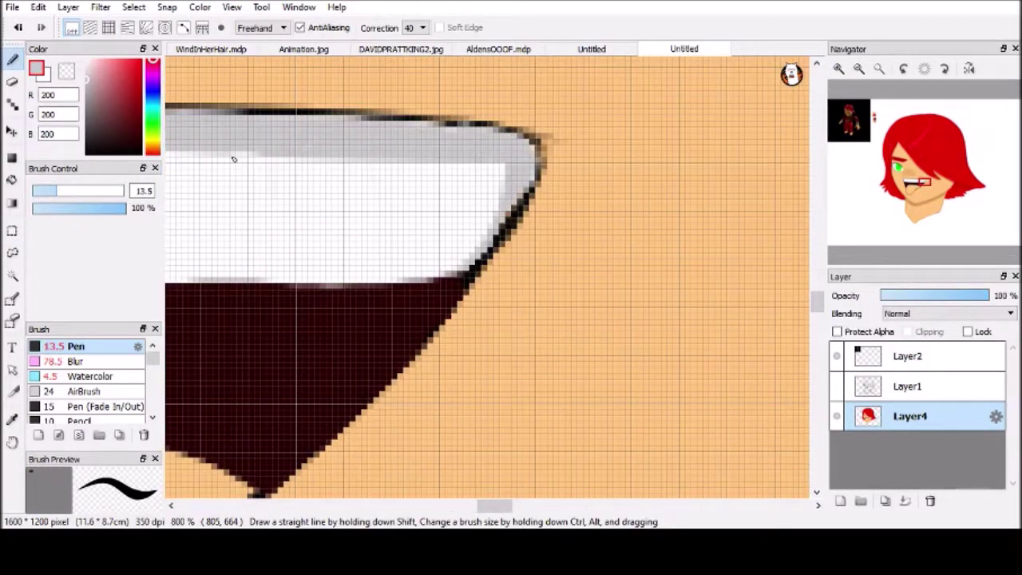
drag(493, 505, 468, 505)
drag(621, 151, 302, 130)
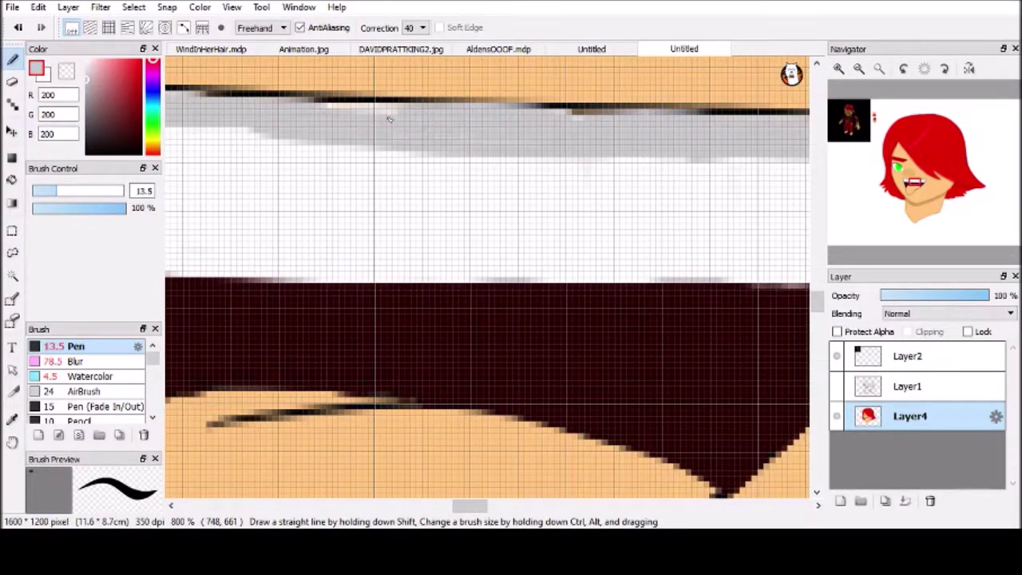
scroll(321, 111, left, 5)
drag(647, 130, 368, 125)
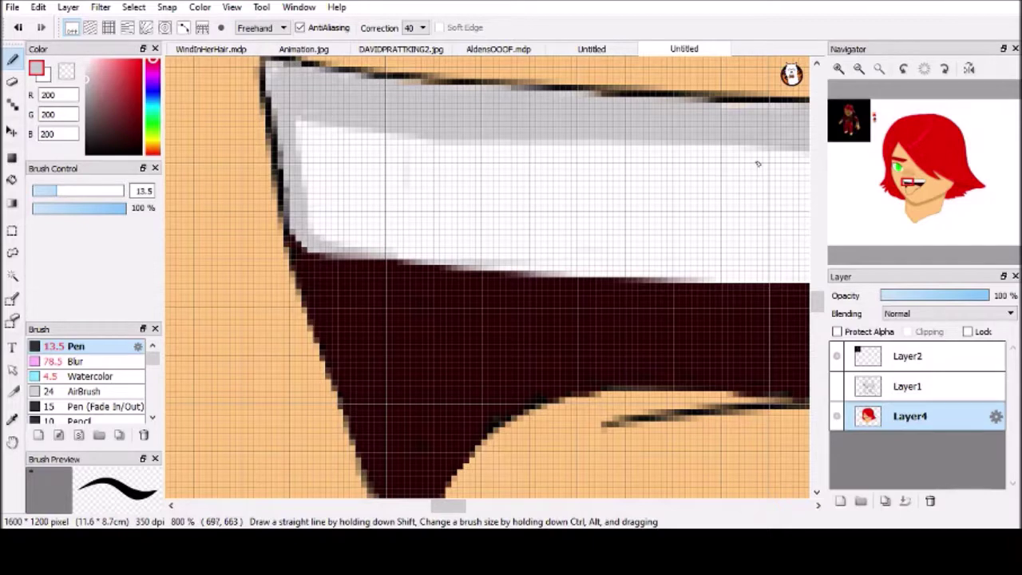
Bucket-fill the tongue with pink (255, 150, 150)
click(860, 70)
click(860, 70)
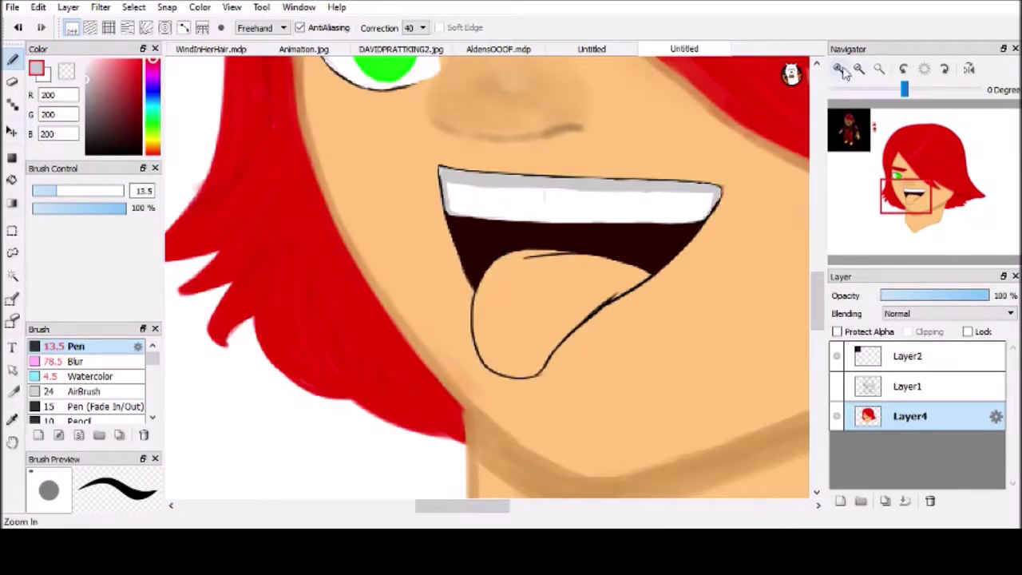
key(ctrl+plus)
click(122, 68)
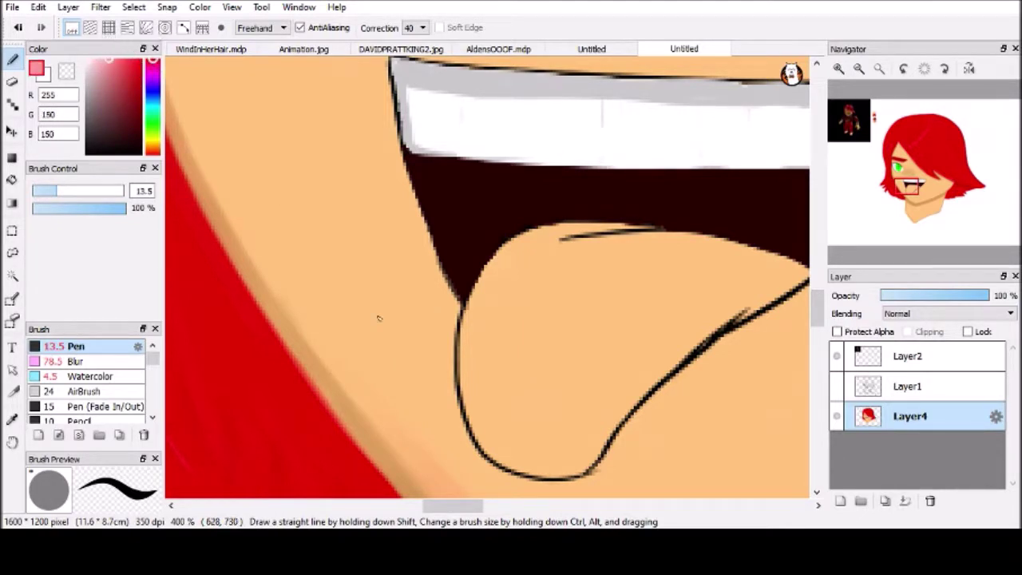
key(g)
click(542, 391)
key(b)
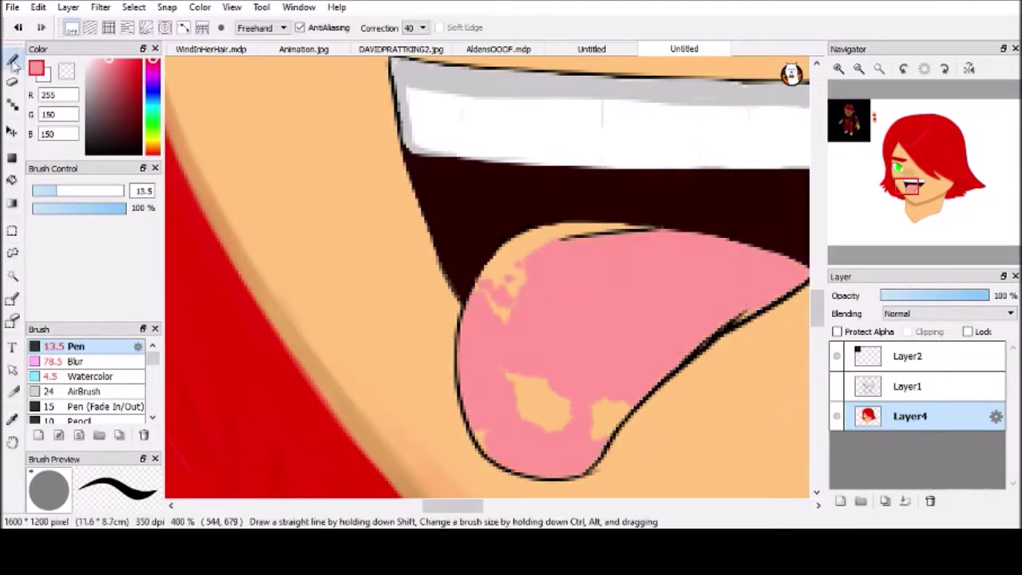
Paint the unfilled patches of the tongue pink with the Pen, up to its outline
key(ctrl+plus)
mouse_move(803, 178)
mouse_down()
mouse_move(663, 176)
mouse_move(551, 212)
mouse_move(463, 323)
mouse_move(497, 373)
mouse_move(536, 294)
mouse_move(670, 187)
mouse_up()
drag(449, 504, 461, 511)
drag(816, 311, 817, 321)
mouse_move(376, 297)
mouse_down()
mouse_move(315, 256)
mouse_move(342, 204)
mouse_up()
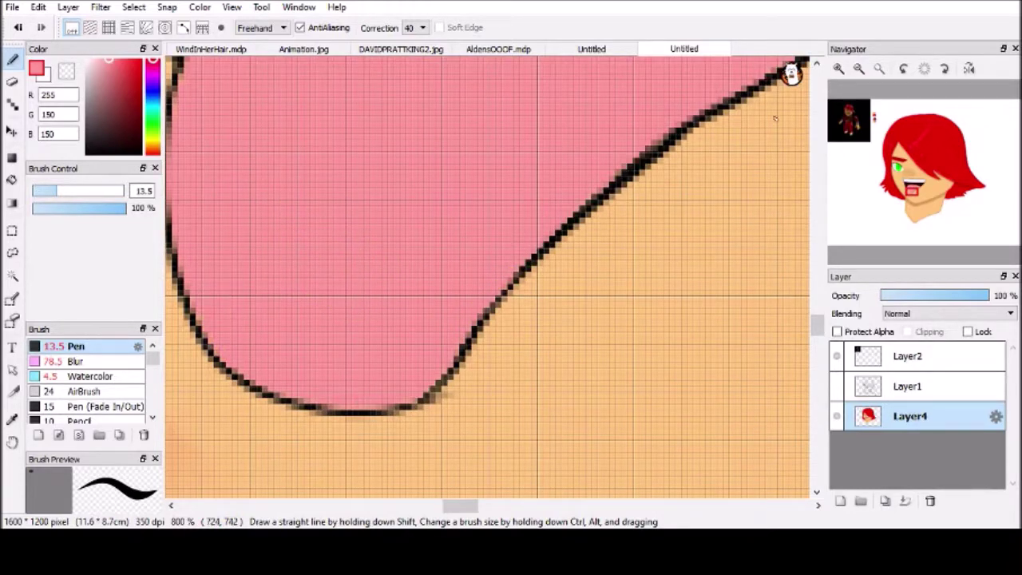
Shade the tongue's edges and a curved inner line near its upper side in darker pink (238, 126, 126)
scroll(592, 152, down, 3)
scroll(199, 69, up, 2)
scroll(483, 240, up, 3)
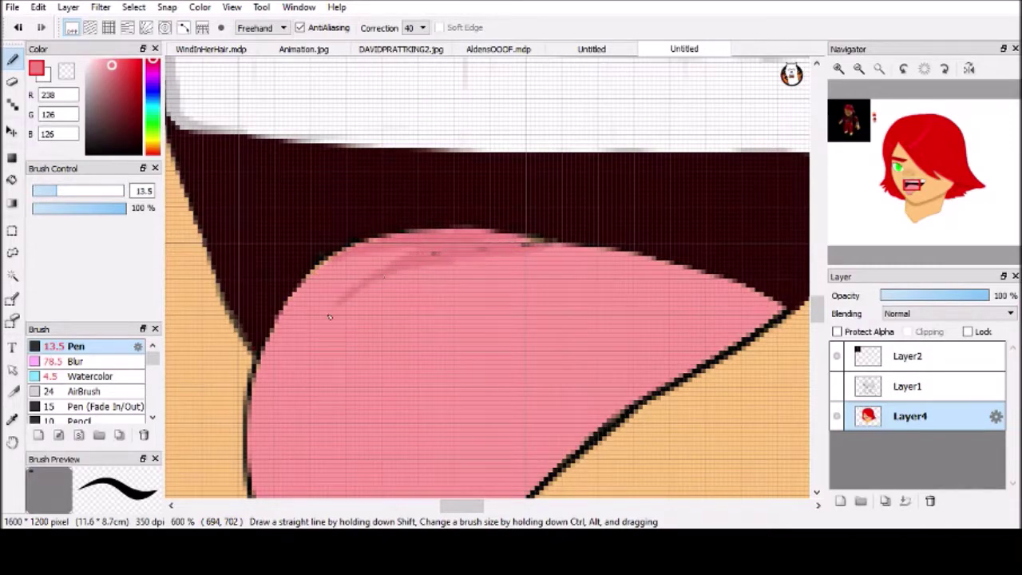
drag(526, 248, 692, 282)
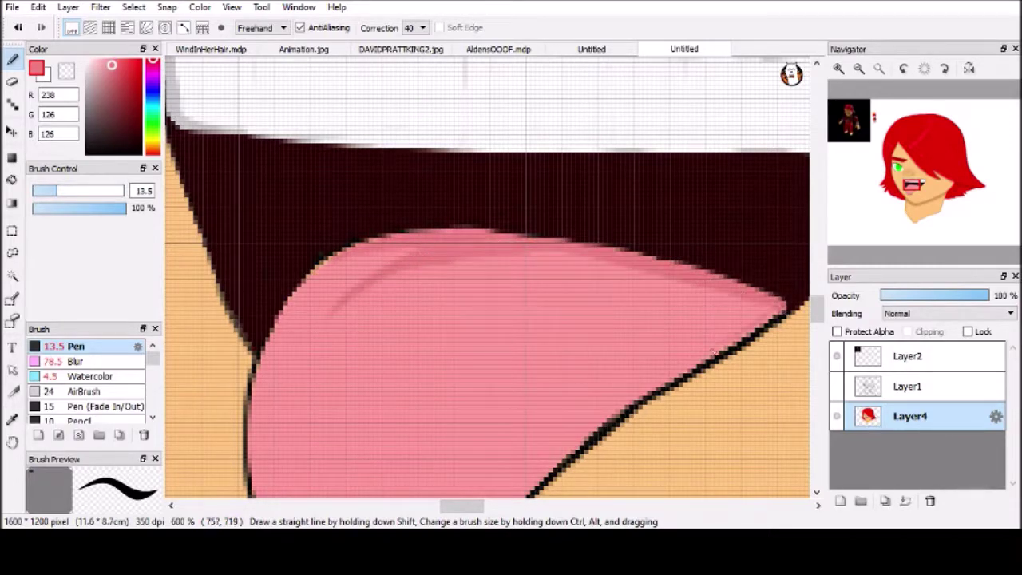
drag(567, 447, 567, 262)
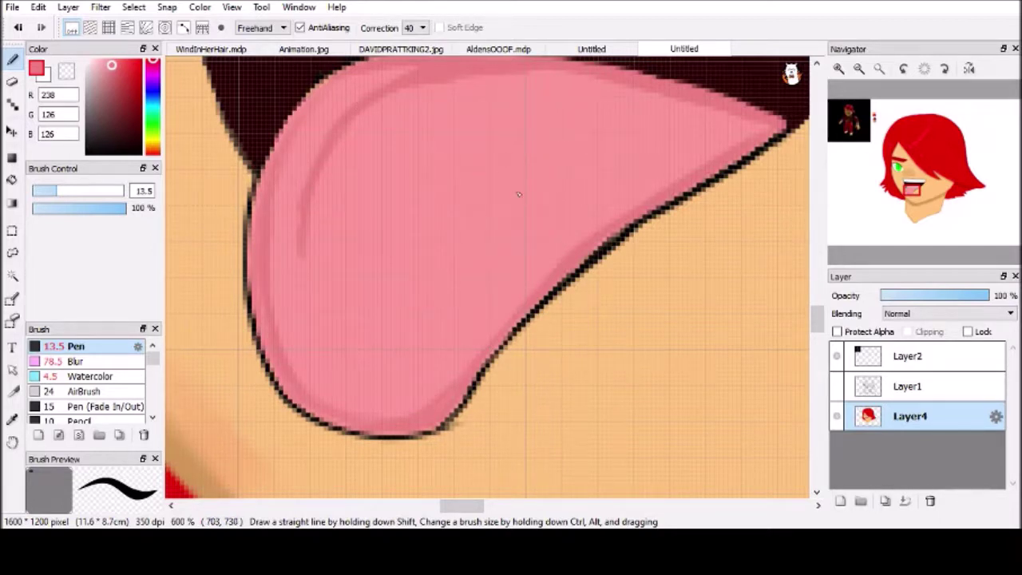
Show the sketch layer again and sample the dark red swatch (158, 0, 0) beside the reference image
scroll(866, 152, down, 5)
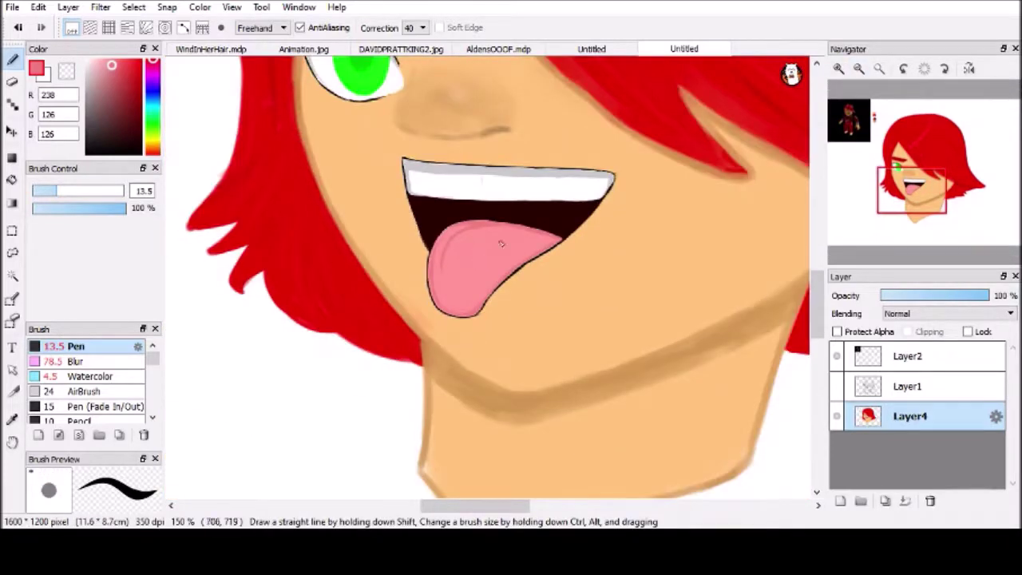
scroll(887, 140, down, 3)
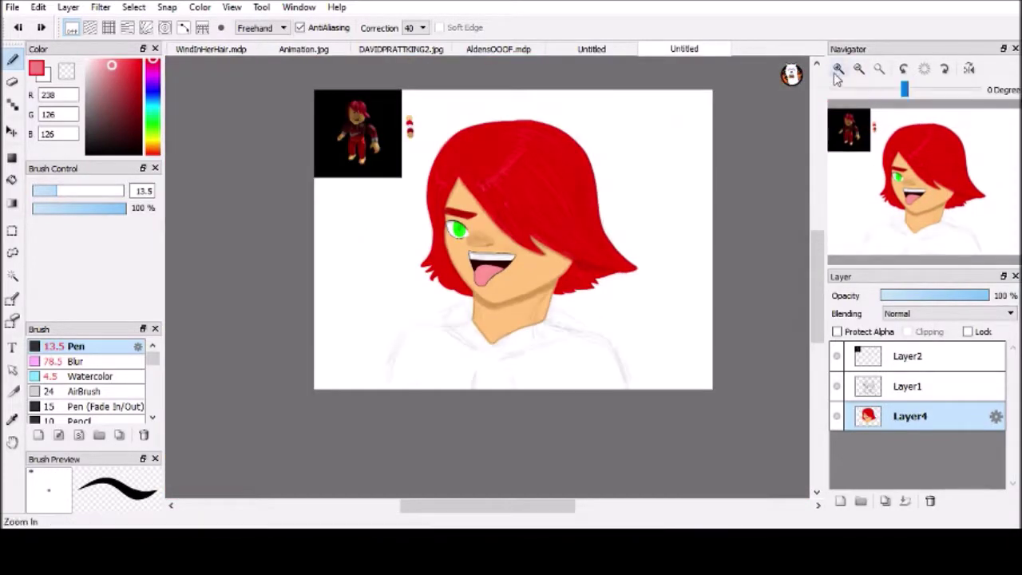
scroll(872, 137, up, 5)
drag(873, 137, 872, 124)
click(12, 420)
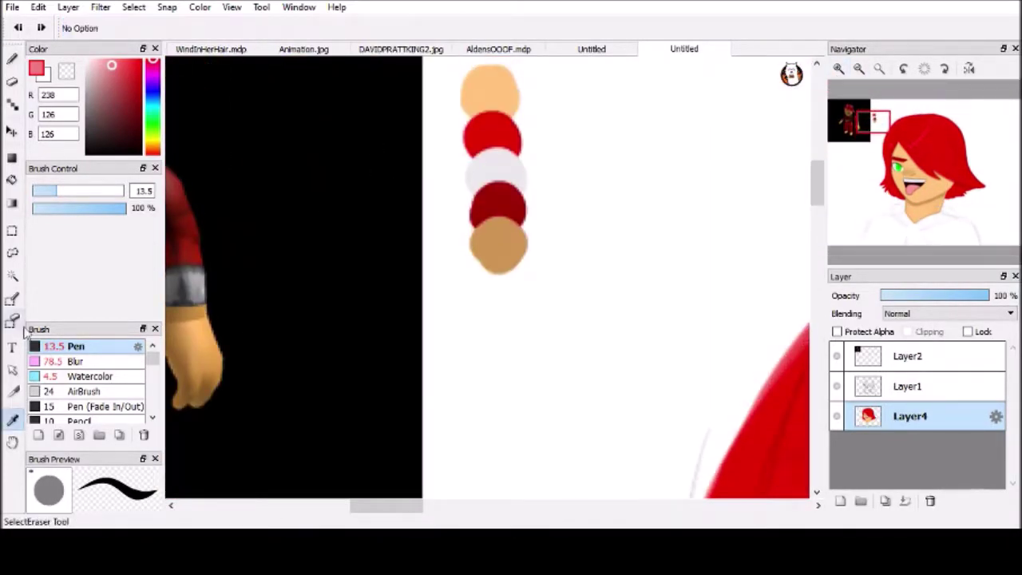
click(498, 206)
Add a new layer beneath Layer4 and choose the Watercolor brush for the hoodie
click(12, 58)
scroll(878, 160, down, 3)
scroll(839, 182, up, 3)
click(840, 500)
scroll(530, 233, up, 1)
click(90, 376)
Paint the hood and shoulder below the shorter hair side, plus the start of the collar, in dark red
drag(355, 239, 445, 231)
key(ctrl+z)
mouse_move(367, 243)
mouse_down()
mouse_move(431, 237)
mouse_move(389, 231)
mouse_up()
drag(324, 245, 284, 339)
drag(455, 224, 287, 344)
mouse_move(351, 244)
mouse_down()
mouse_move(300, 365)
mouse_move(344, 257)
mouse_up()
mouse_move(417, 235)
mouse_down()
mouse_move(443, 246)
mouse_move(469, 297)
mouse_up()
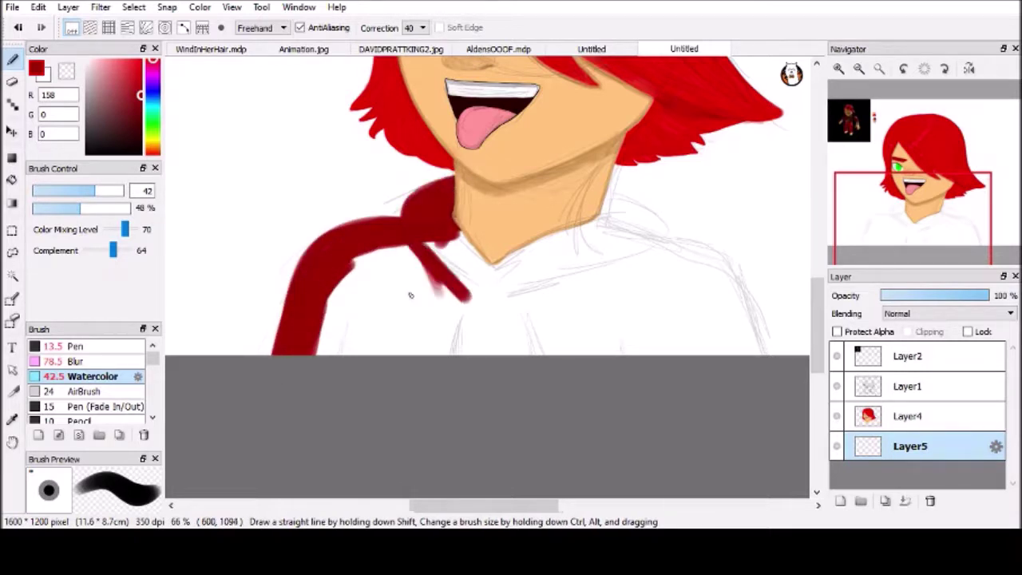
Paint the hood's other side, the collar edge down to the centre and the chest beneath it dark red
drag(624, 198, 619, 263)
drag(608, 189, 645, 211)
drag(608, 268, 451, 313)
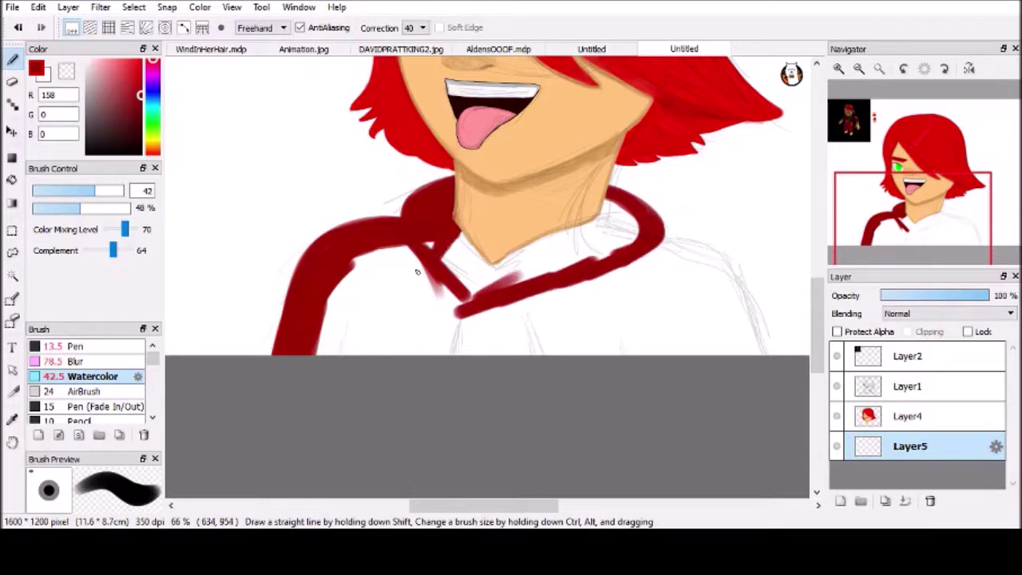
drag(435, 254, 387, 332)
Paint the hoodie's other shoulder and sleeve edge in dark red along the sketch lines
drag(685, 307, 558, 310)
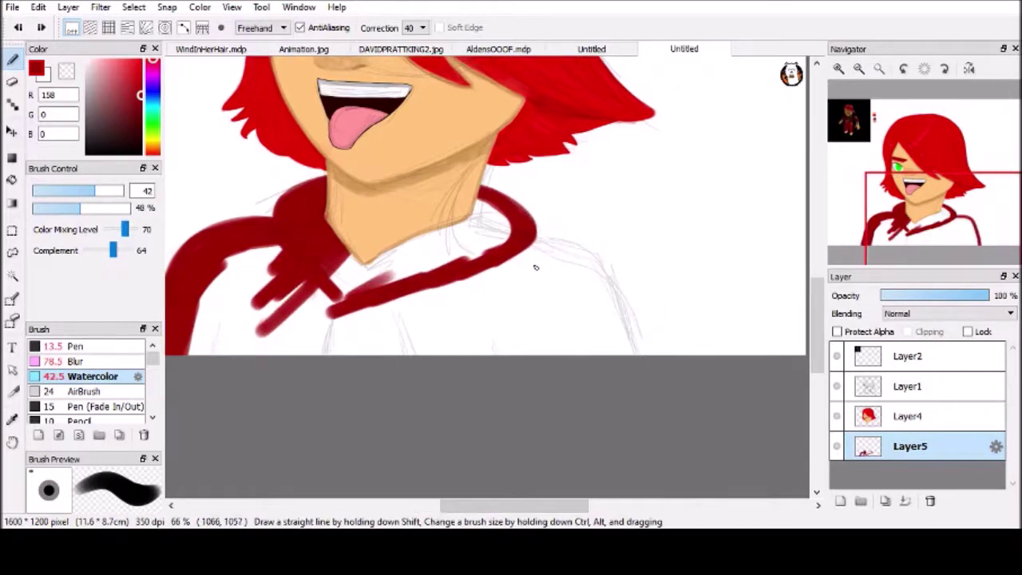
drag(536, 223, 648, 352)
mouse_move(515, 209)
mouse_down()
mouse_move(631, 318)
mouse_move(613, 340)
mouse_move(624, 351)
mouse_up()
Fill the rest of the hoodie's chest and sleeves dark red with the Watercolor brush at size 133 and correction 20
mouse_move(383, 259)
mouse_down()
mouse_move(338, 274)
mouse_move(364, 352)
mouse_up()
mouse_move(367, 455)
mouse_down()
mouse_move(463, 239)
mouse_move(493, 231)
mouse_move(463, 351)
mouse_up()
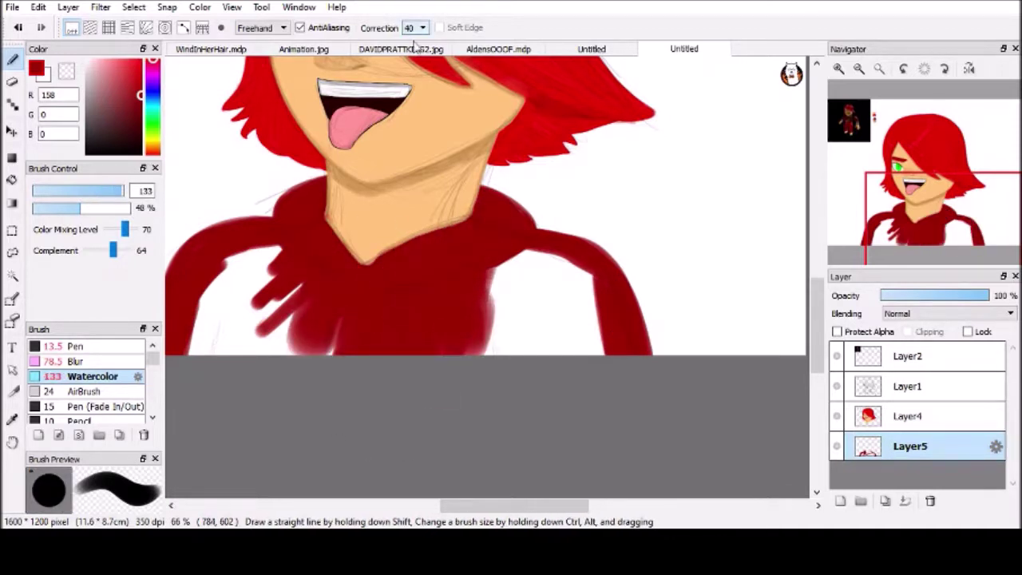
drag(325, 246, 275, 344)
mouse_move(483, 263)
mouse_down()
mouse_move(503, 324)
mouse_move(559, 304)
mouse_move(538, 269)
mouse_move(575, 256)
mouse_up()
drag(518, 511, 493, 511)
mouse_move(395, 251)
mouse_down()
mouse_move(322, 375)
mouse_move(307, 351)
mouse_up()
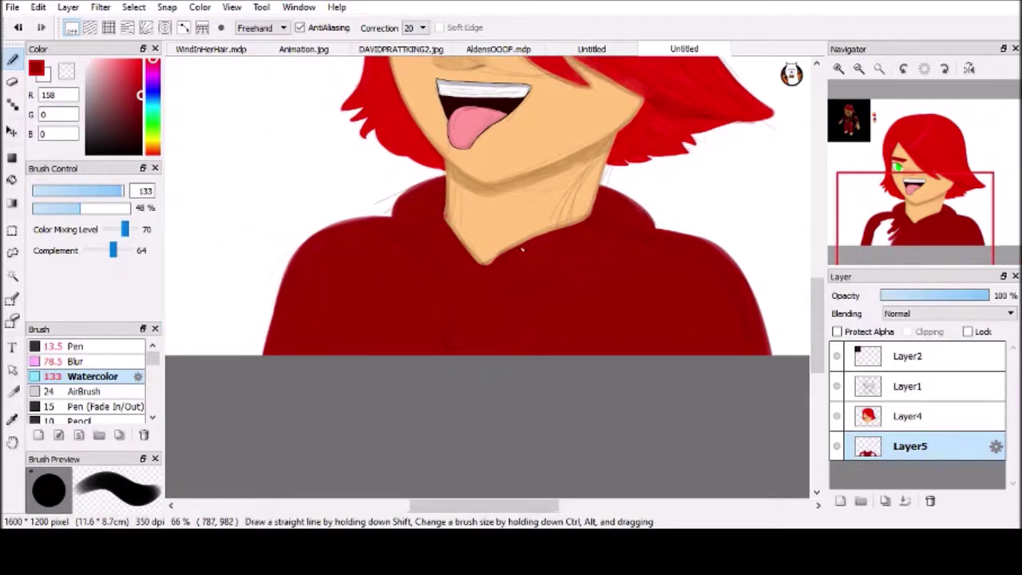
Shade the hoodie's neckline on Layer4 in darker red (98, 0, 0) with the Watercolor brush at size 30
key(ctrl+plus)
key(ctrl+plus)
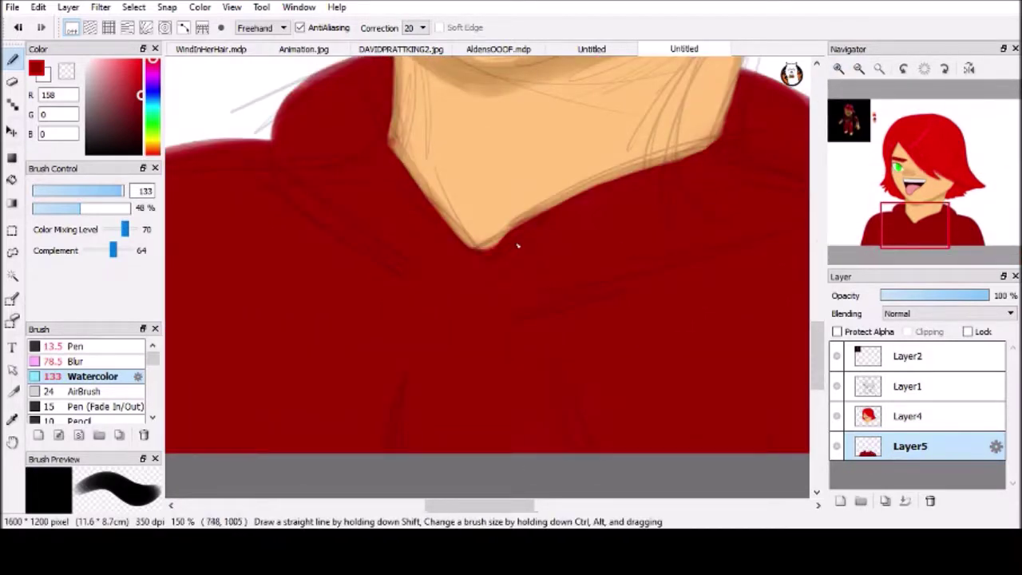
key(ctrl+Up)
click(82, 191)
drag(387, 132, 486, 250)
mouse_move(388, 138)
mouse_down()
mouse_move(426, 206)
mouse_move(487, 256)
mouse_move(695, 155)
mouse_up()
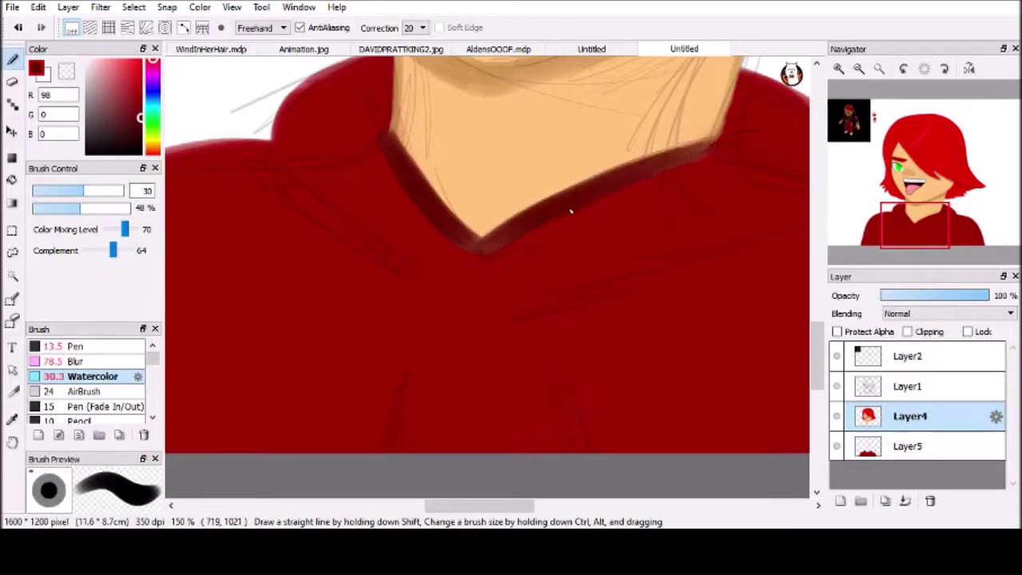
drag(767, 178, 523, 326)
drag(519, 280, 423, 307)
Shade the hood's outer edge from neck to shoulder on Layer5 with the Watercolor brush at size 21
key(bracketleft)
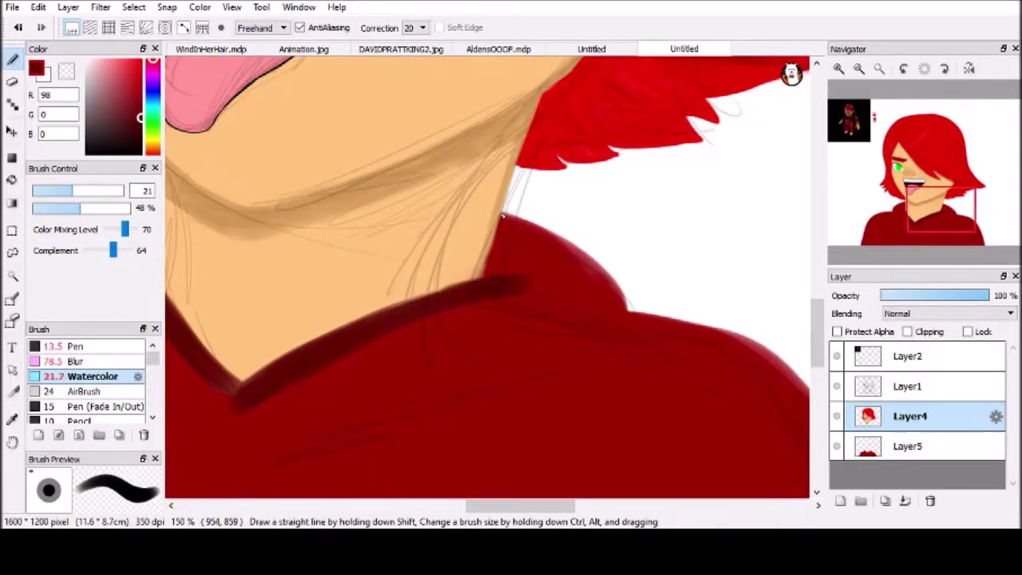
key(ctrl+Down)
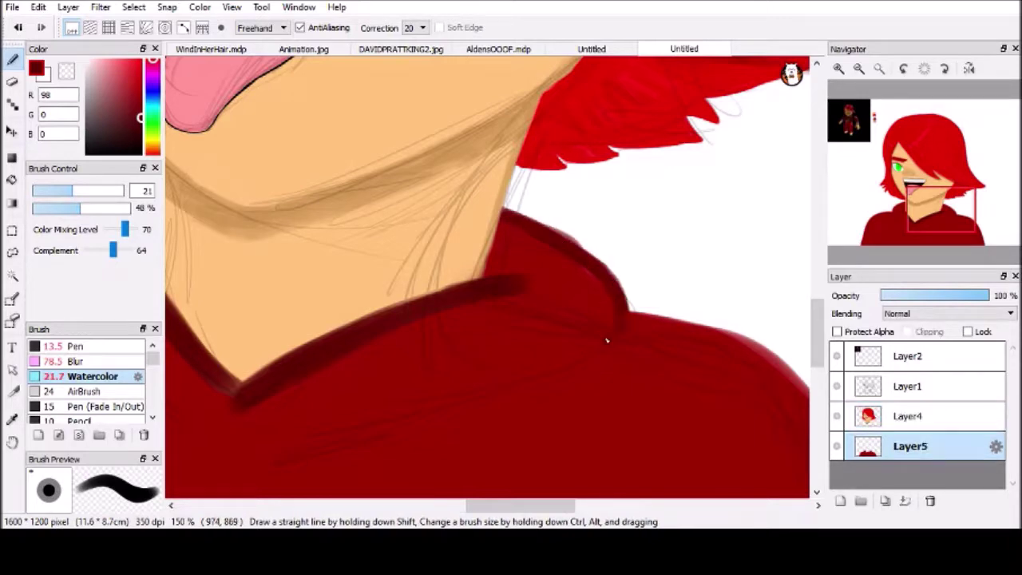
Shade the hood's other outer edge and the adjoining shoulder and sleeve outline in darker red with the Watercolor brush at size 21
scroll(619, 329, left, 3)
scroll(553, 394, left, 4)
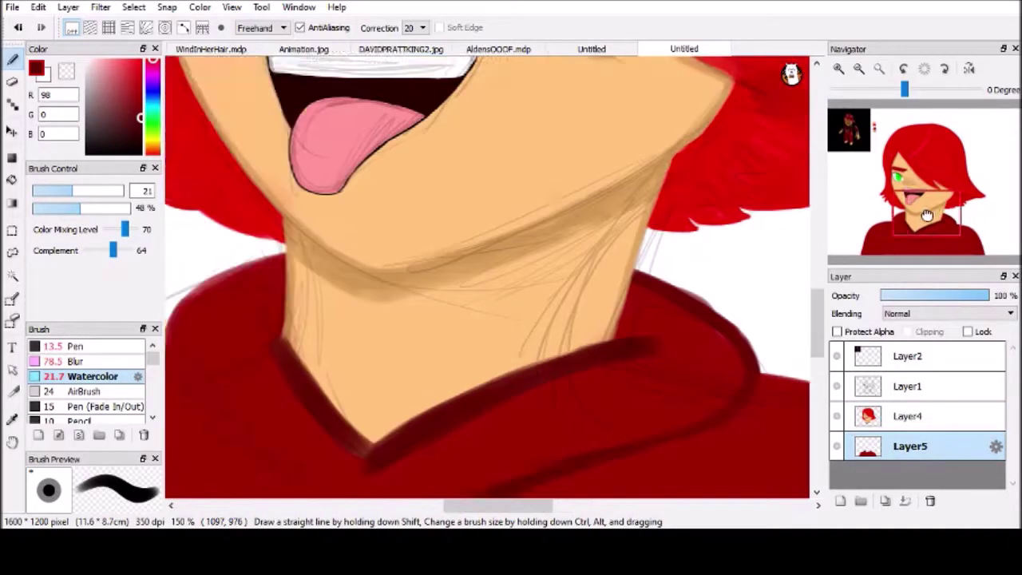
drag(443, 163, 319, 258)
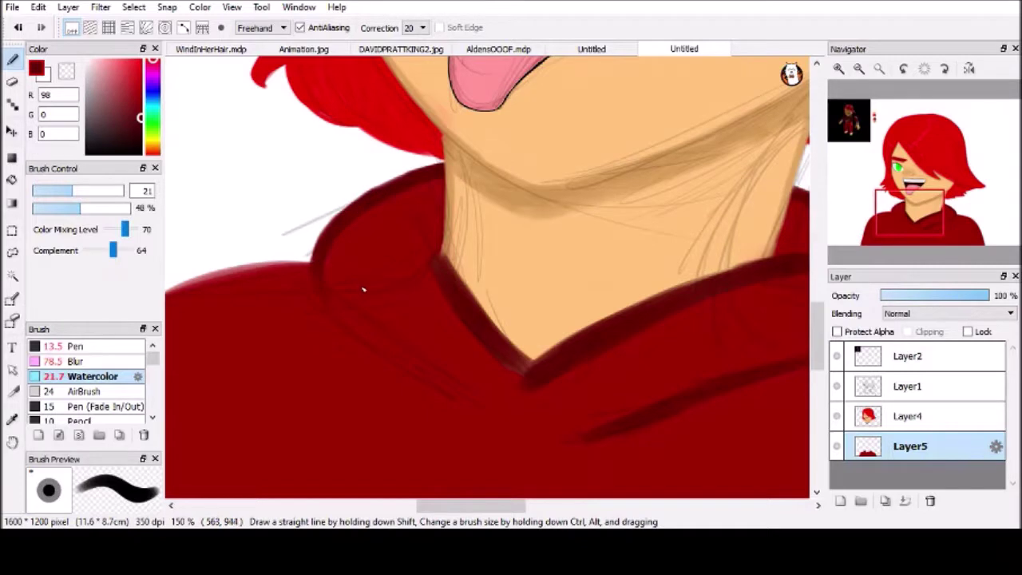
scroll(483, 424, down, 3)
scroll(483, 423, left, 4)
mouse_move(590, 128)
mouse_down()
mouse_move(547, 136)
mouse_move(412, 201)
mouse_move(351, 343)
mouse_up()
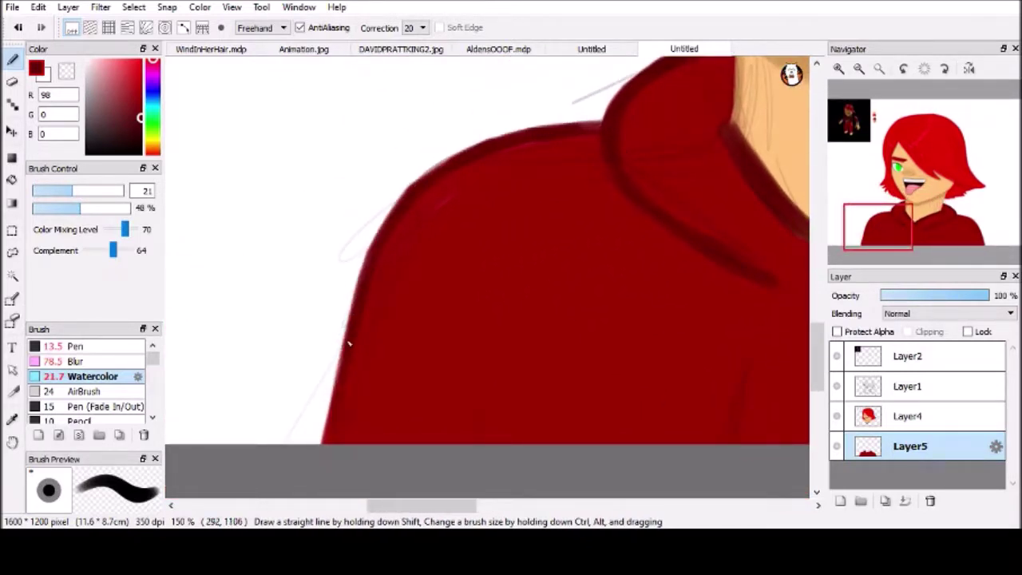
Shade the opposite shoulder's outline and the sleeve fold in the same darker red
scroll(467, 491, right, 5)
mouse_move(365, 142)
mouse_down()
mouse_move(419, 155)
mouse_move(531, 212)
mouse_move(608, 357)
mouse_up()
mouse_move(515, 182)
mouse_down()
mouse_move(575, 285)
mouse_move(625, 435)
mouse_up()
Paint the two hoodie drawstrings below the neckline in light grey (232, 232, 232) with the Watercolor brush at 100% opacity
mouse_move(969, 223)
mouse_down()
mouse_move(930, 259)
mouse_move(869, 158)
mouse_move(882, 124)
mouse_move(918, 172)
mouse_move(921, 235)
mouse_up()
click(11, 423)
click(392, 203)
key(b)
drag(79, 208, 125, 207)
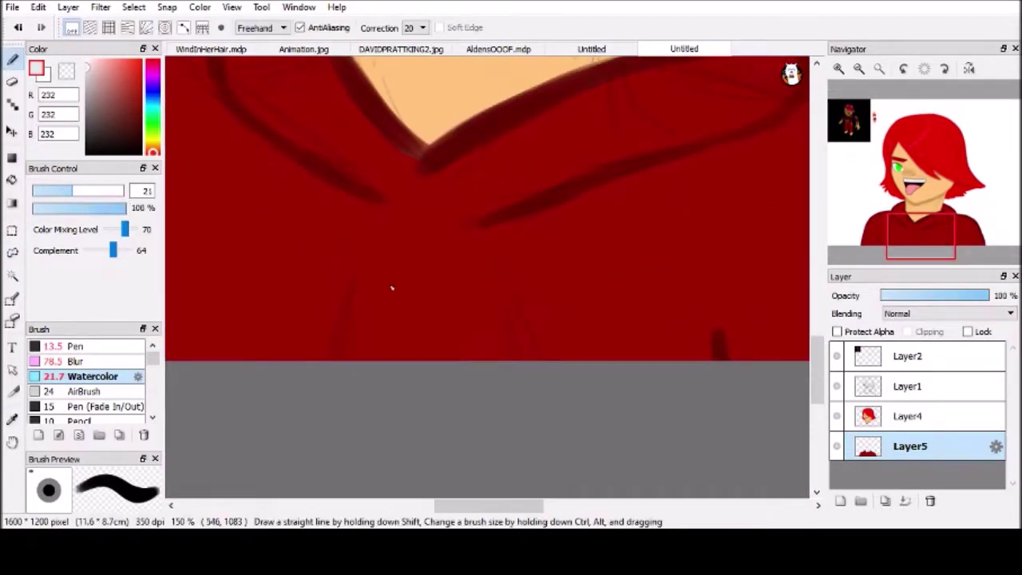
drag(530, 357, 504, 279)
drag(358, 364, 336, 276)
Hide the reference and sketch layers, Layer2 and Layer1, and merge Layer4 into Layer5
click(858, 68)
click(858, 68)
scroll(485, 212, up, 8)
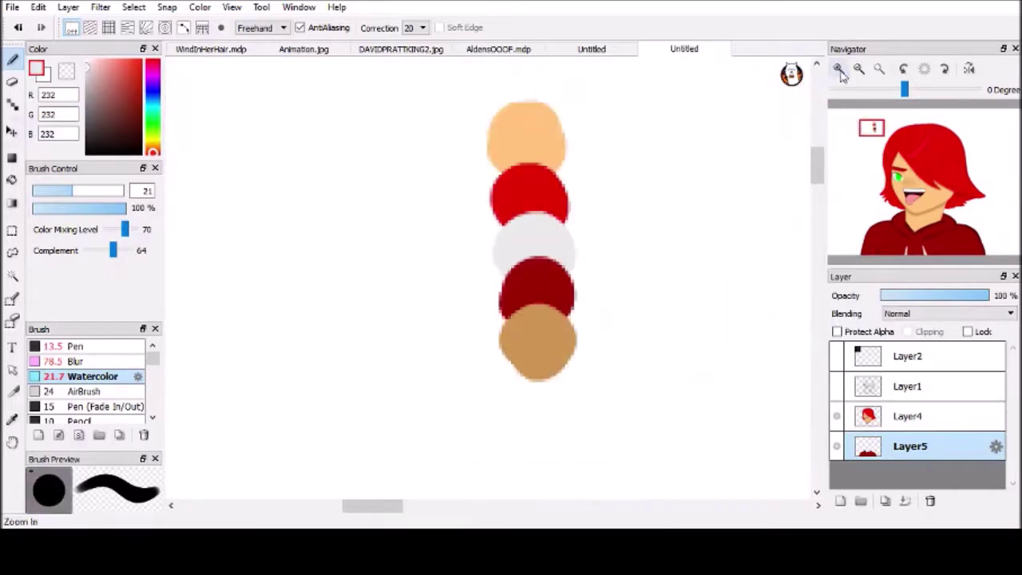
key(e)
key(ctrl+e)
Erase the colour palette swatches beside the portrait and check the whole drawing in mirrored view
mouse_move(527, 120)
mouse_down()
mouse_move(456, 205)
mouse_move(511, 347)
mouse_move(666, 289)
mouse_up()
click(872, 388)
click(859, 68)
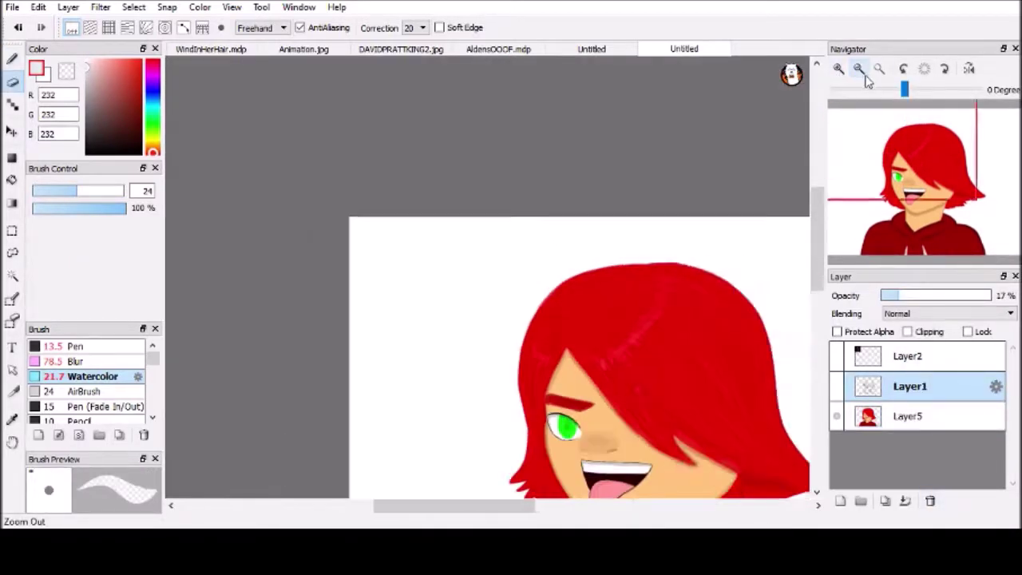
click(858, 68)
click(968, 68)
click(971, 71)
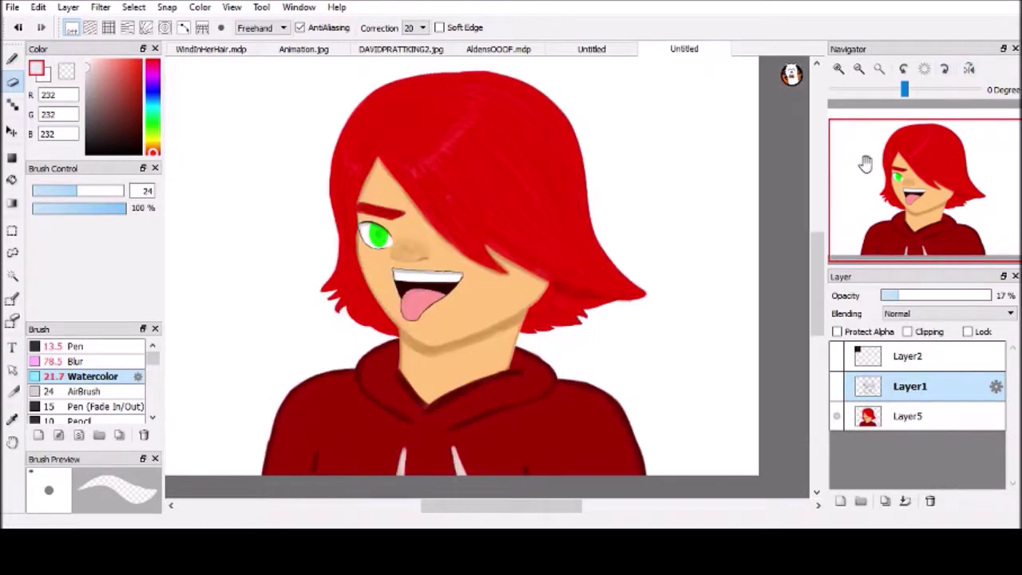
Handwrite the artist's signature with a zigzag underline beside the hoodie on Layer5, using the black Pen at size 13.5
scroll(865, 162, up, 3)
drag(926, 183, 998, 239)
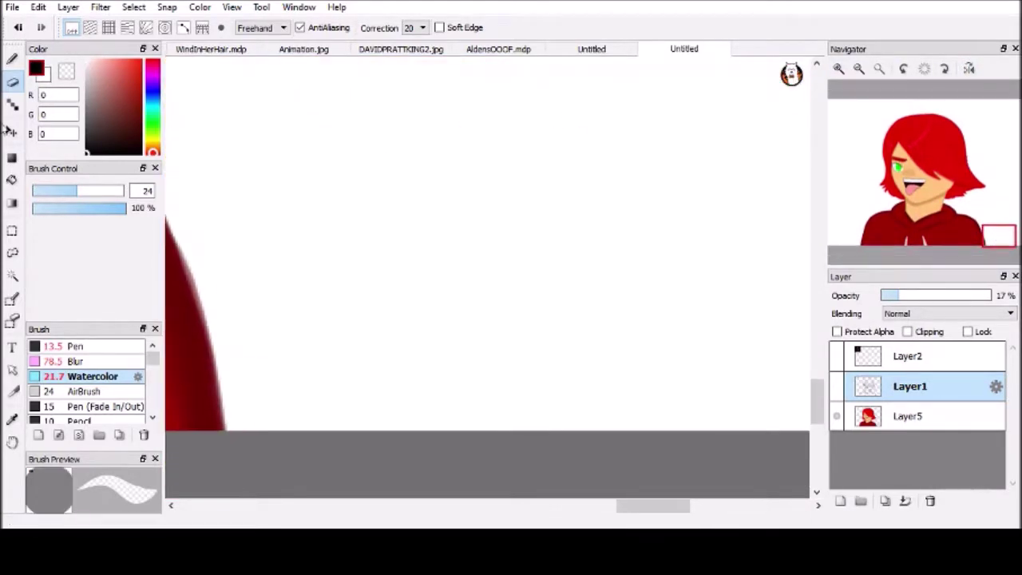
key(b)
click(881, 412)
click(75, 345)
drag(264, 118, 352, 109)
mouse_move(296, 120)
mouse_down()
mouse_move(292, 200)
mouse_move(366, 198)
mouse_up()
drag(378, 150, 426, 145)
drag(448, 142, 445, 233)
drag(528, 78, 563, 185)
drag(605, 88, 677, 84)
drag(644, 88, 647, 166)
drag(337, 301, 685, 228)
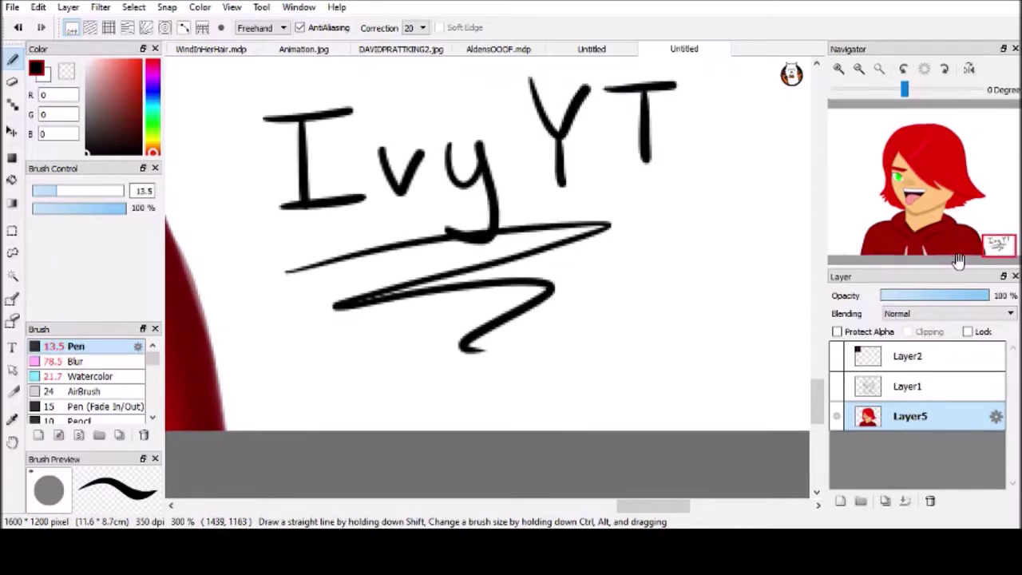
Handwrite the year 2018 above the signature in black
scroll(762, 343, up, 5)
drag(221, 256, 313, 319)
mouse_move(407, 224)
mouse_down()
mouse_move(360, 285)
mouse_move(406, 228)
mouse_up()
drag(468, 216, 466, 308)
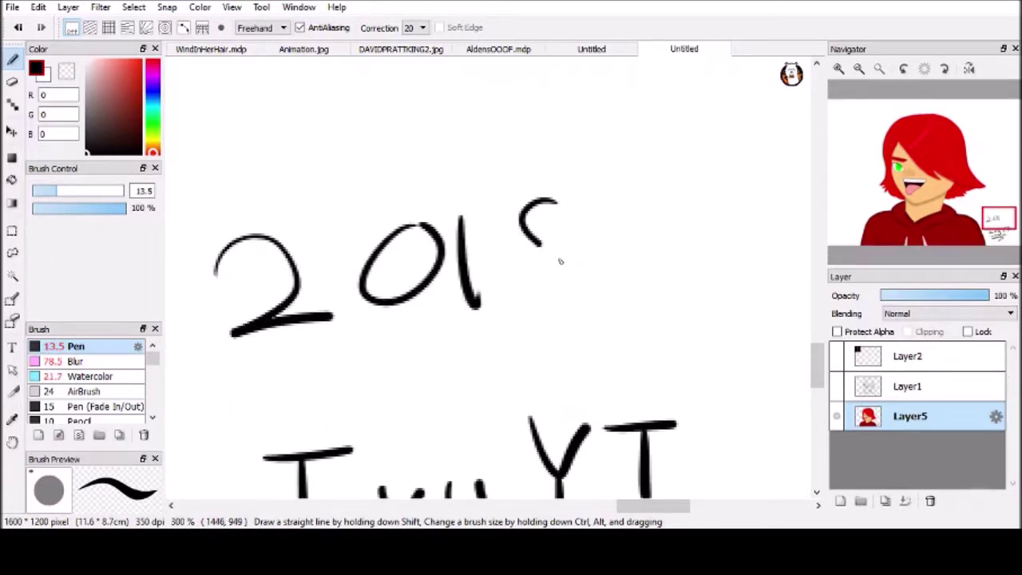
drag(559, 204, 550, 201)
Crop the canvas to 1380 x 1200 pixels around the portrait and signature using a rectangular selection
click(858, 69)
click(858, 69)
click(12, 231)
drag(365, 81, 709, 408)
Handwrite the caption "This is:" in the canvas's upper-left corner with the black Pen
scroll(611, 152, up, 4)
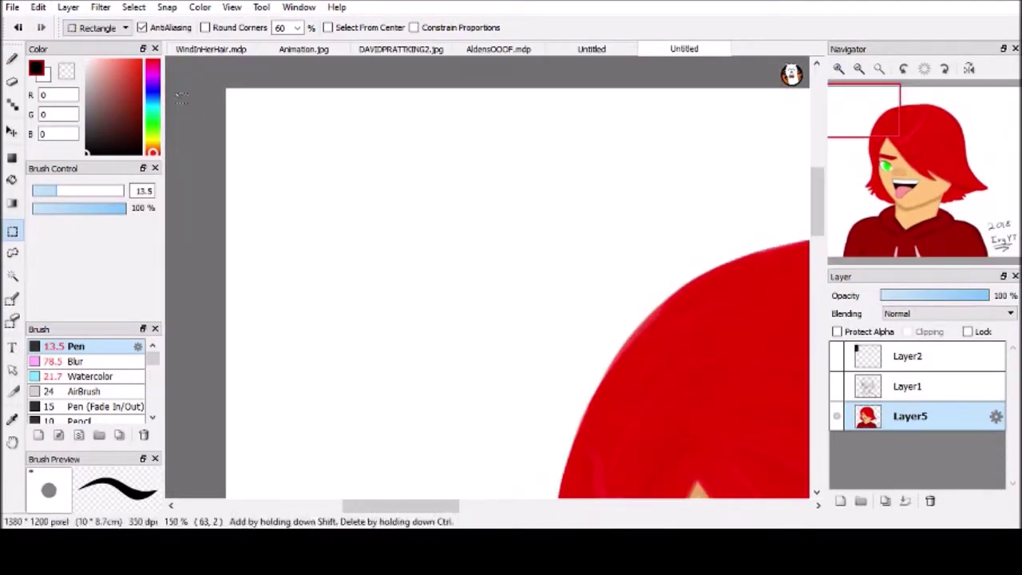
key(b)
drag(286, 118, 369, 117)
drag(317, 117, 313, 163)
drag(339, 119, 357, 158)
drag(371, 129, 370, 156)
drag(372, 118, 374, 121)
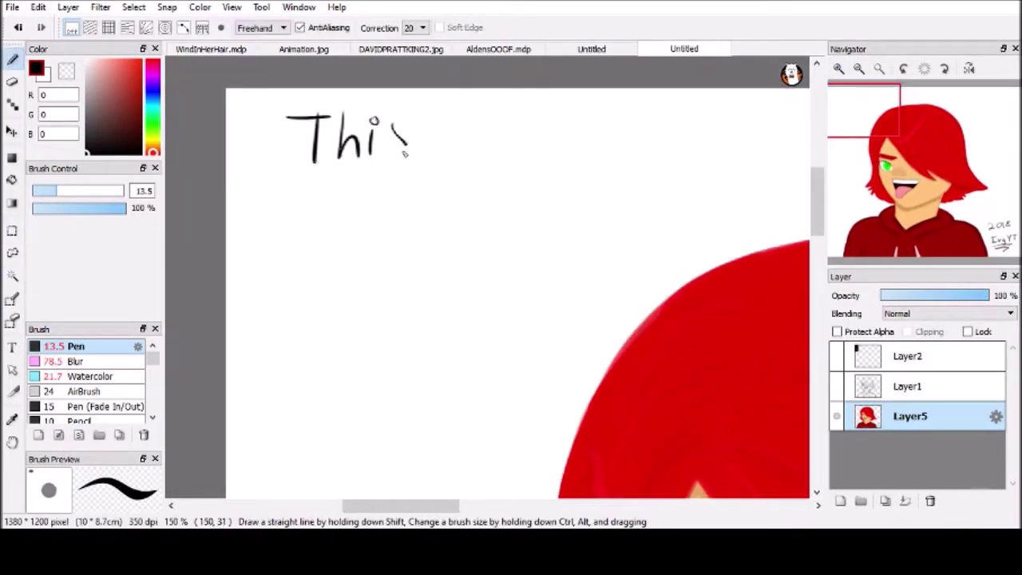
Handwrite the first part of the avatar's username below the "This is:" caption
drag(281, 219, 280, 250)
drag(328, 246, 329, 280)
click(324, 229)
drag(347, 274, 377, 273)
drag(400, 207, 401, 212)
drag(621, 256, 631, 260)
drag(638, 227, 618, 284)
mouse_move(661, 209)
mouse_down()
mouse_move(405, 146)
mouse_move(406, 176)
mouse_up()
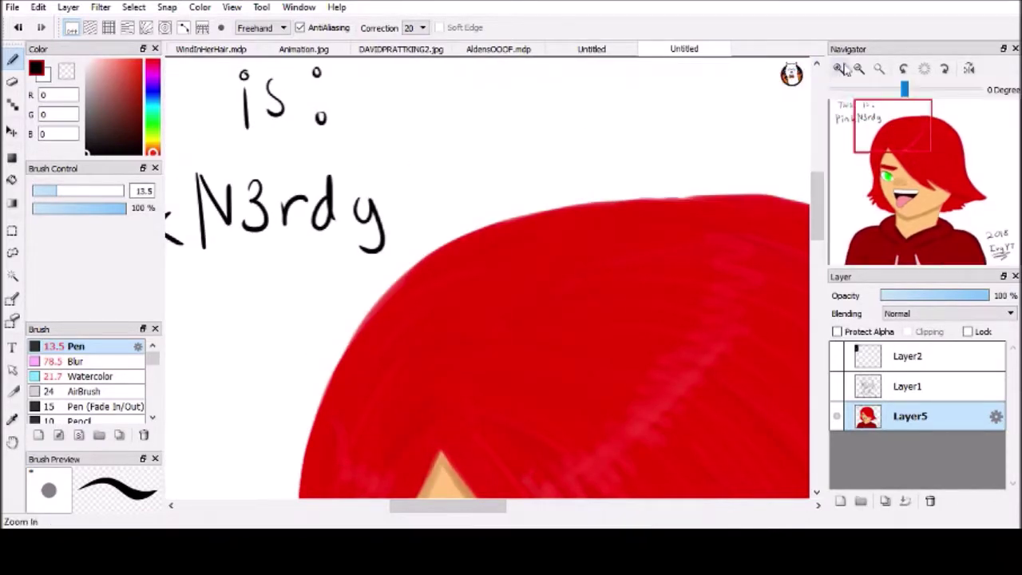
Select the handwritten part of the username and transform it, shrinking it and moving it towards the canvas's left edge
click(858, 69)
key(m)
drag(264, 217, 453, 269)
key(ctrl+t)
drag(392, 226, 360, 230)
key(Return)
scroll(351, 225, up, 4)
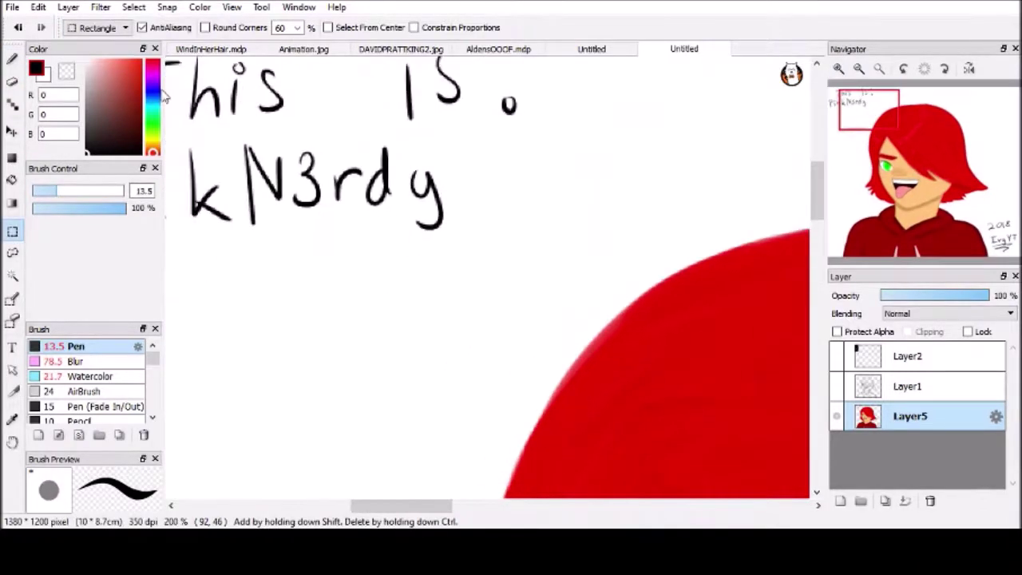
Clear the selection and handwrite the remaining letters of the avatar's username in black
key(b)
key(ctrl+d)
drag(467, 146, 470, 217)
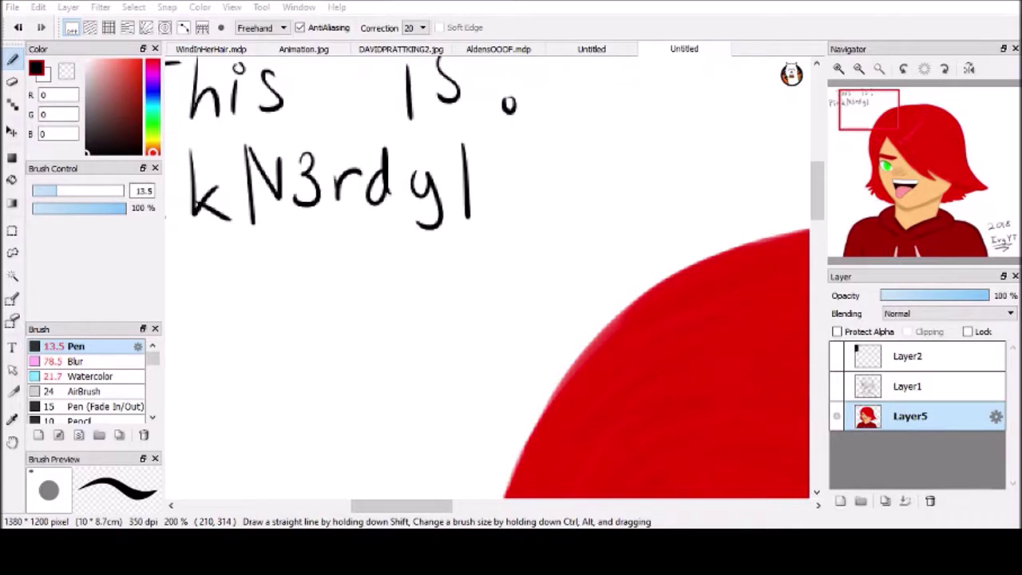
drag(500, 164, 498, 166)
drag(546, 167, 527, 200)
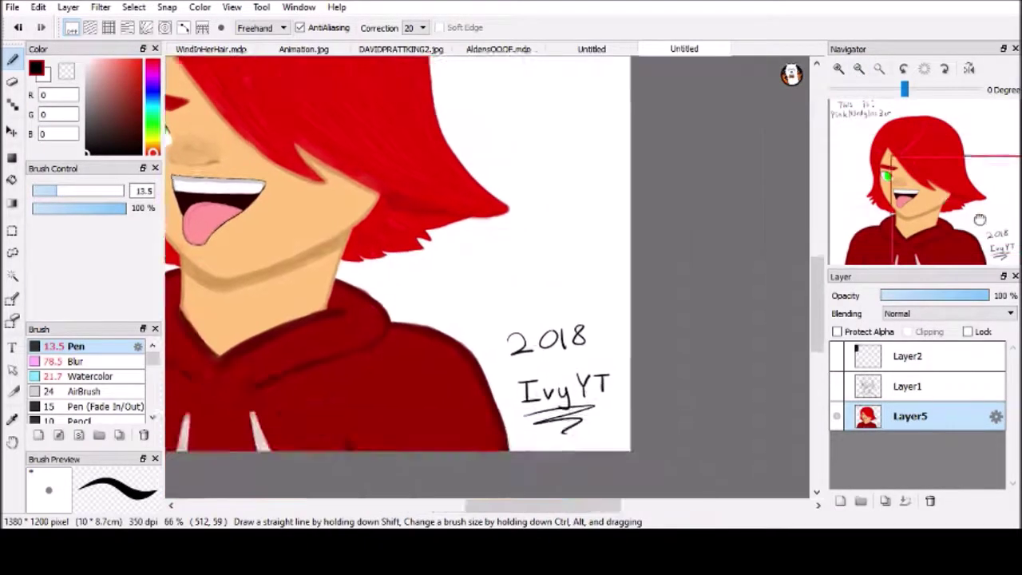
Fit the whole portrait in view and delete the hidden Layer2 and Layer1
click(878, 68)
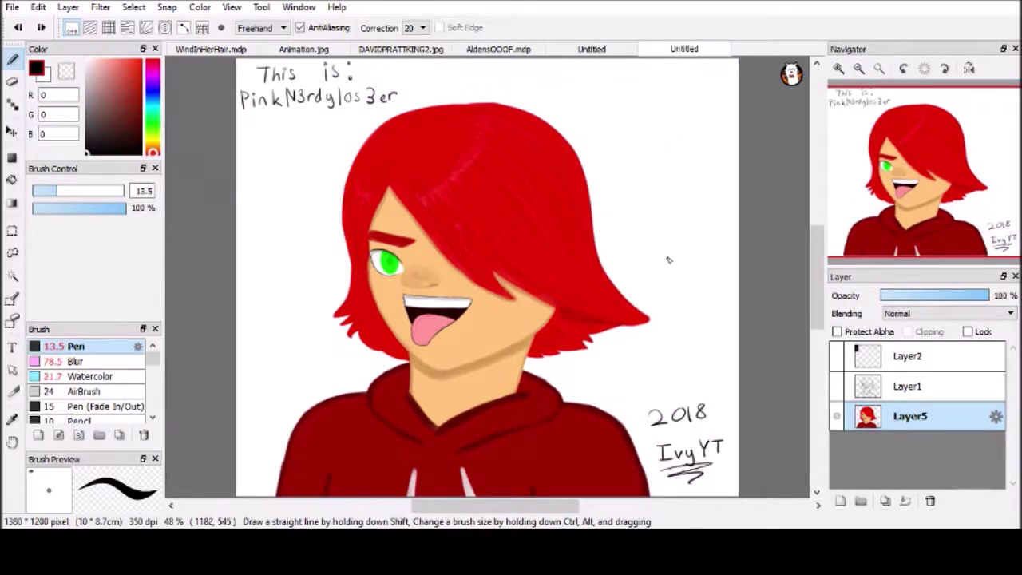
key(Delete)
key(Delete)
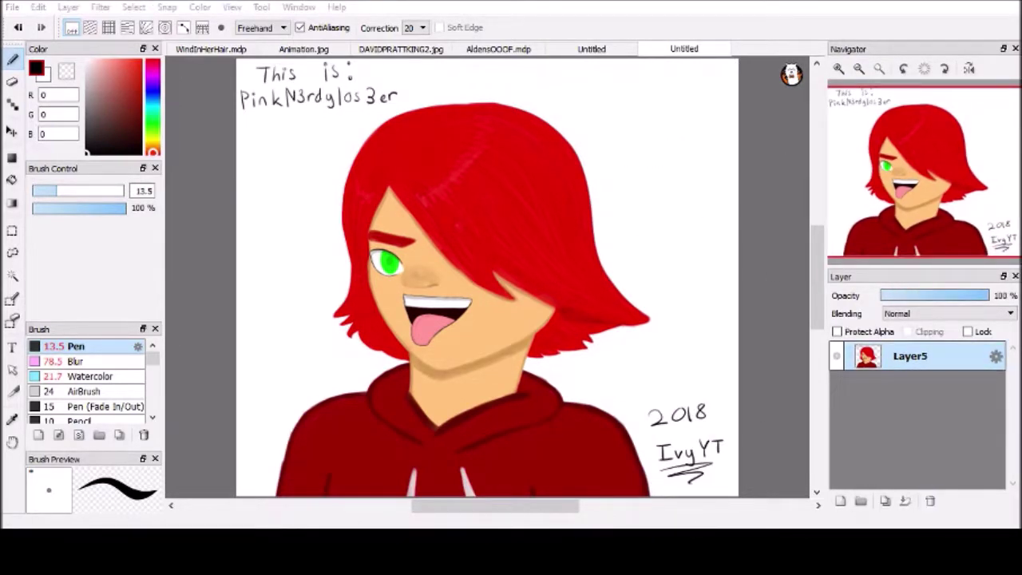